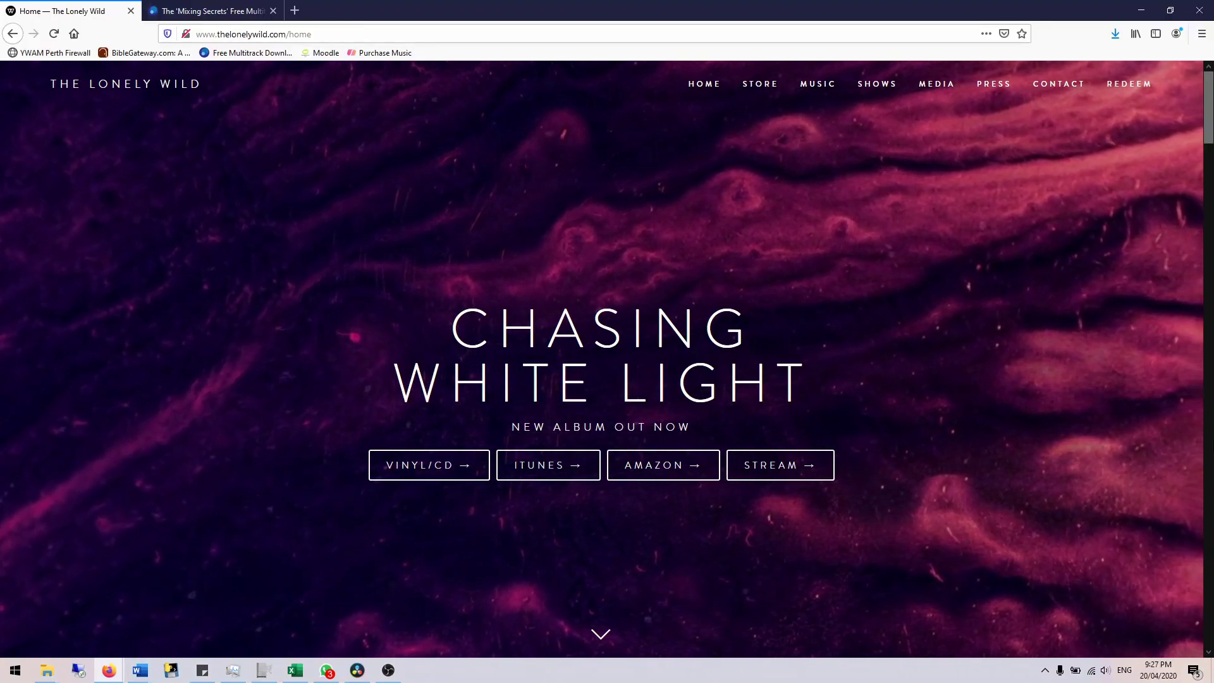
- Switch to the 'Mixing Secrets' free multitrack download page in the browser
{"action": "key", "text": "ctrl+Tab"}
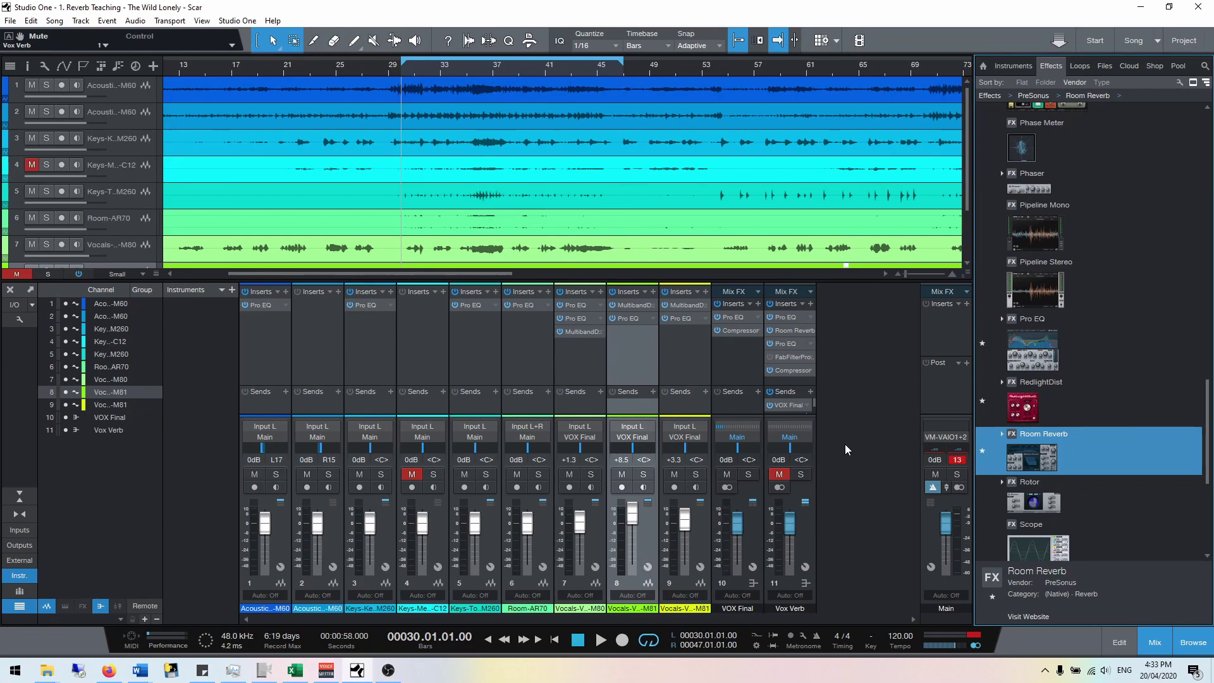
- In Studio One, play the song from bar 30 through the loop section, stop, and return the playhead to the loop start
{"action": "key", "text": "space"}
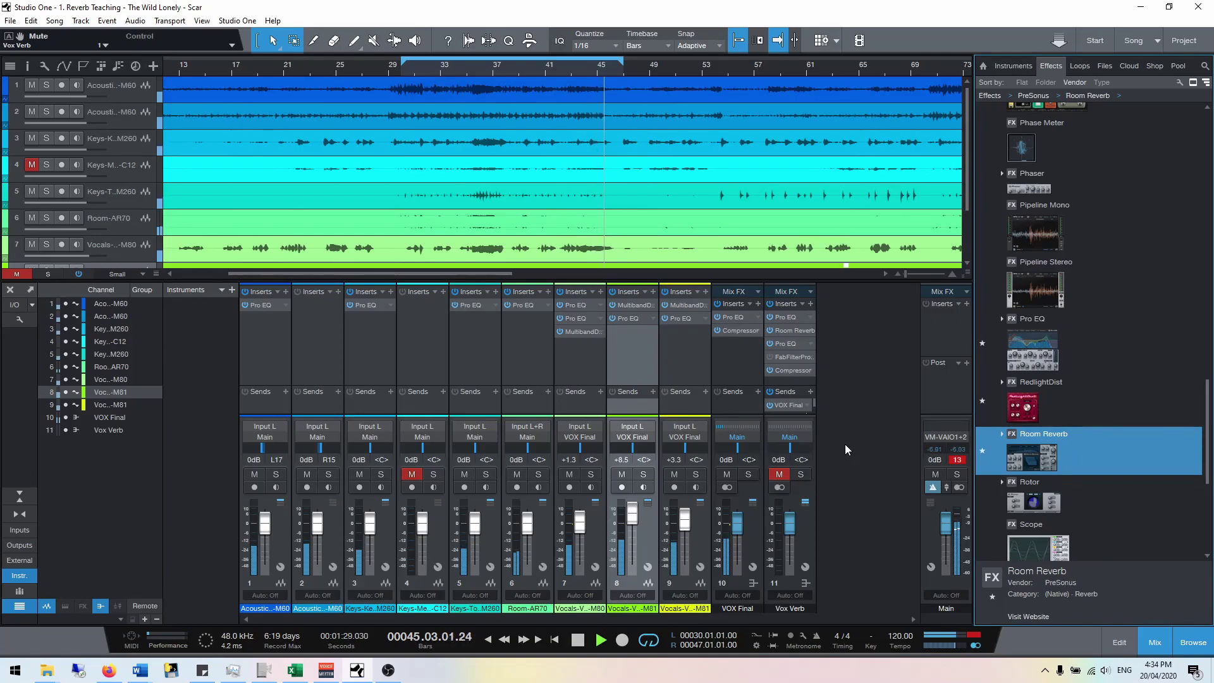
{"action": "key", "text": "space"}
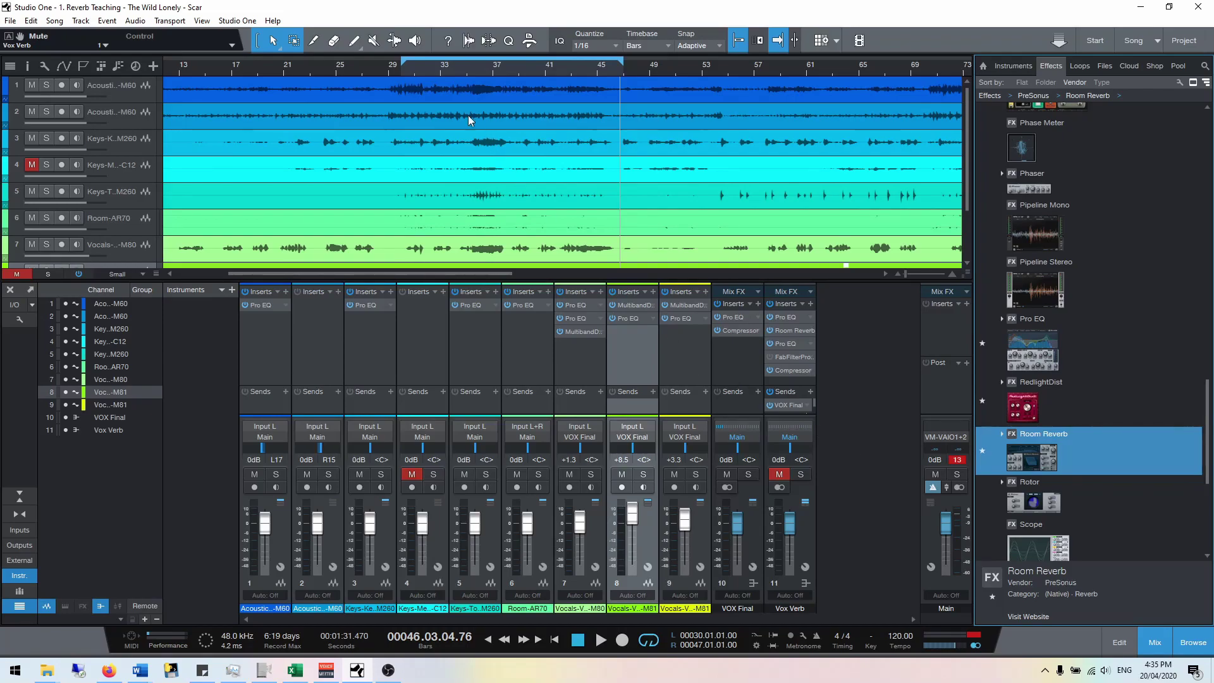
{"action": "left_click", "coordinate": [407, 69]}
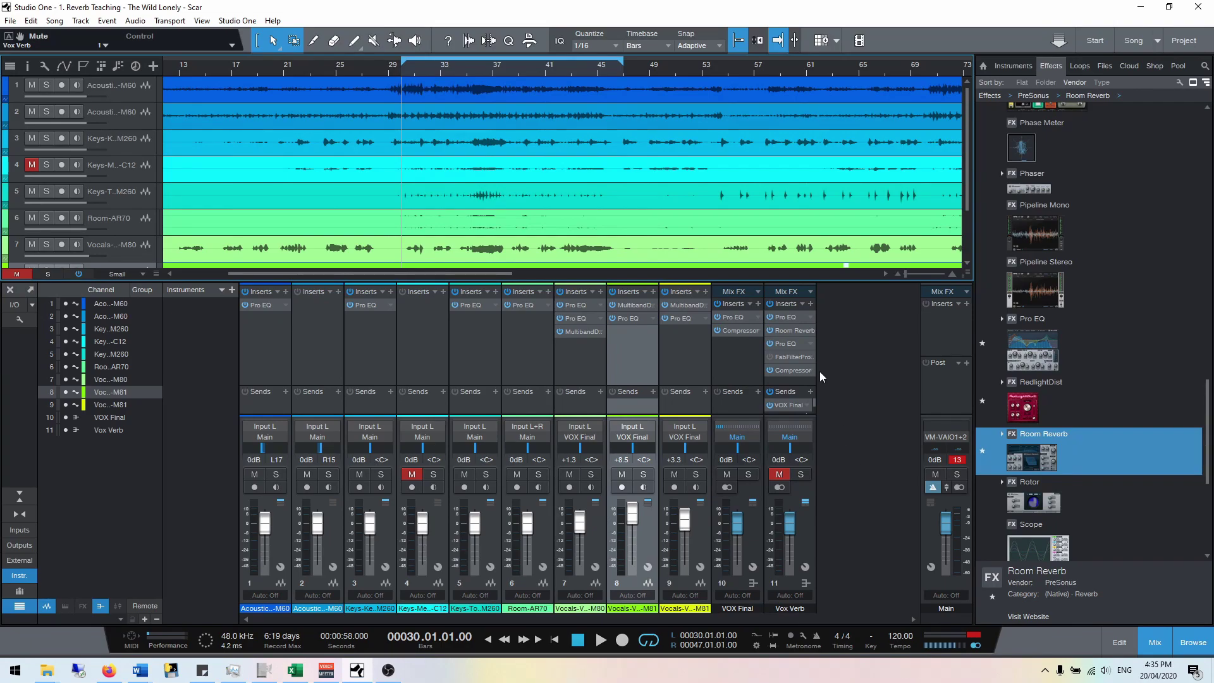
- Open the Room Reverb on the Vox Verb channel, then unmute and solo that channel to hear the vocal reverb
{"action": "left_click", "coordinate": [795, 330]}
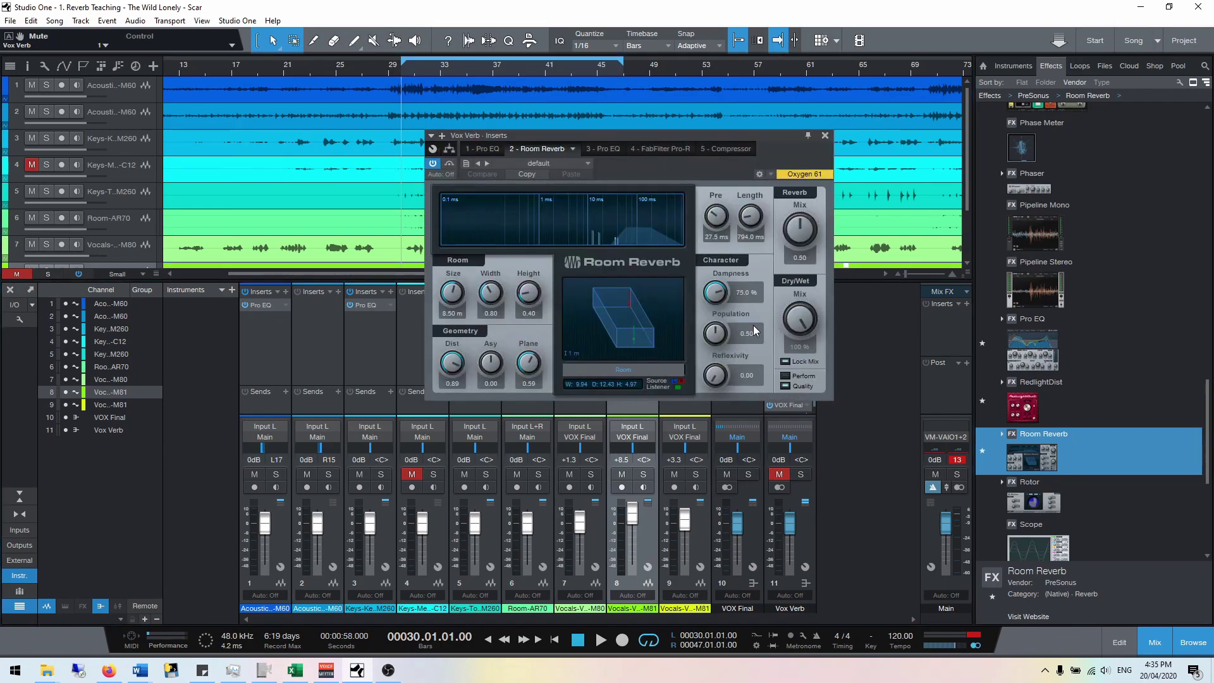
{"action": "left_click_drag", "start_coordinate": [616, 138], "coordinate": [588, 143]}
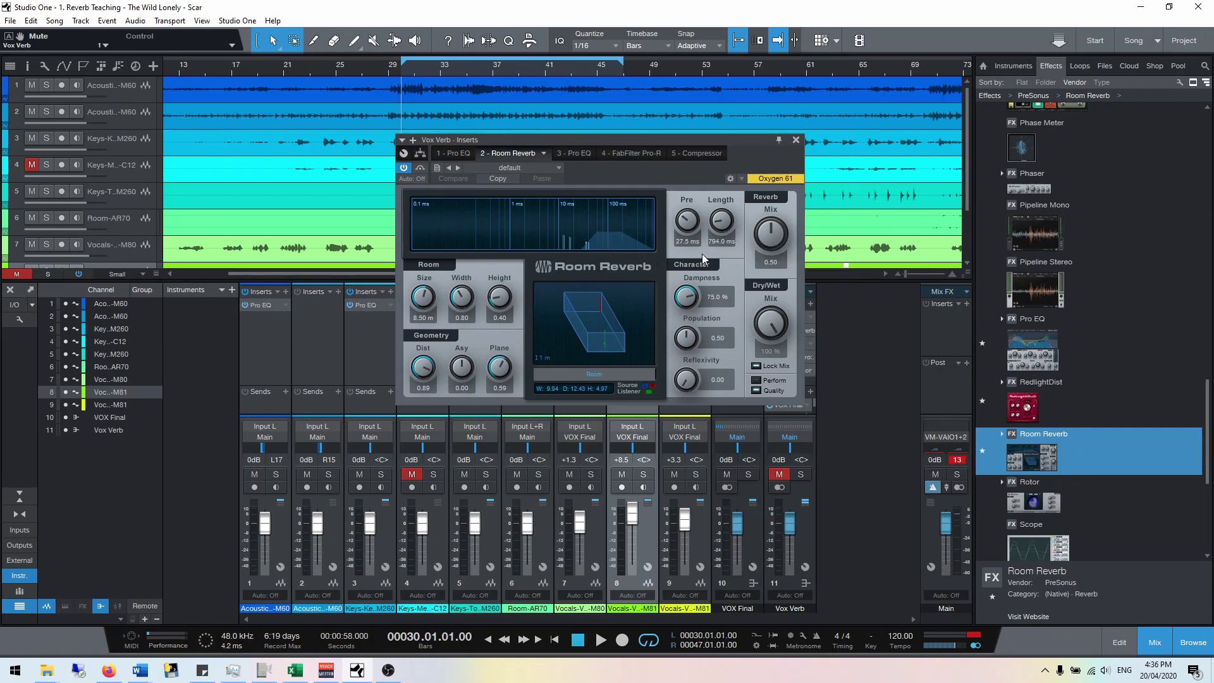
{"action": "left_click", "coordinate": [779, 474]}
{"action": "left_click", "coordinate": [800, 474]}
{"action": "key", "text": "space"}
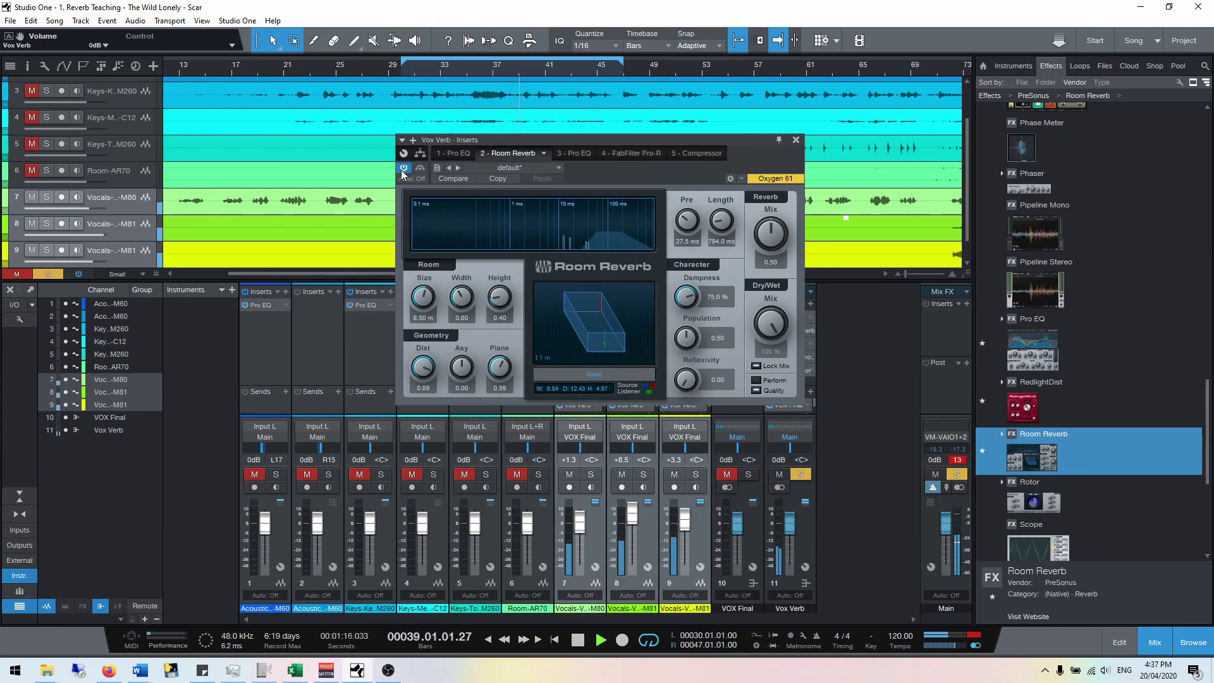
{"action": "key", "text": "space"}
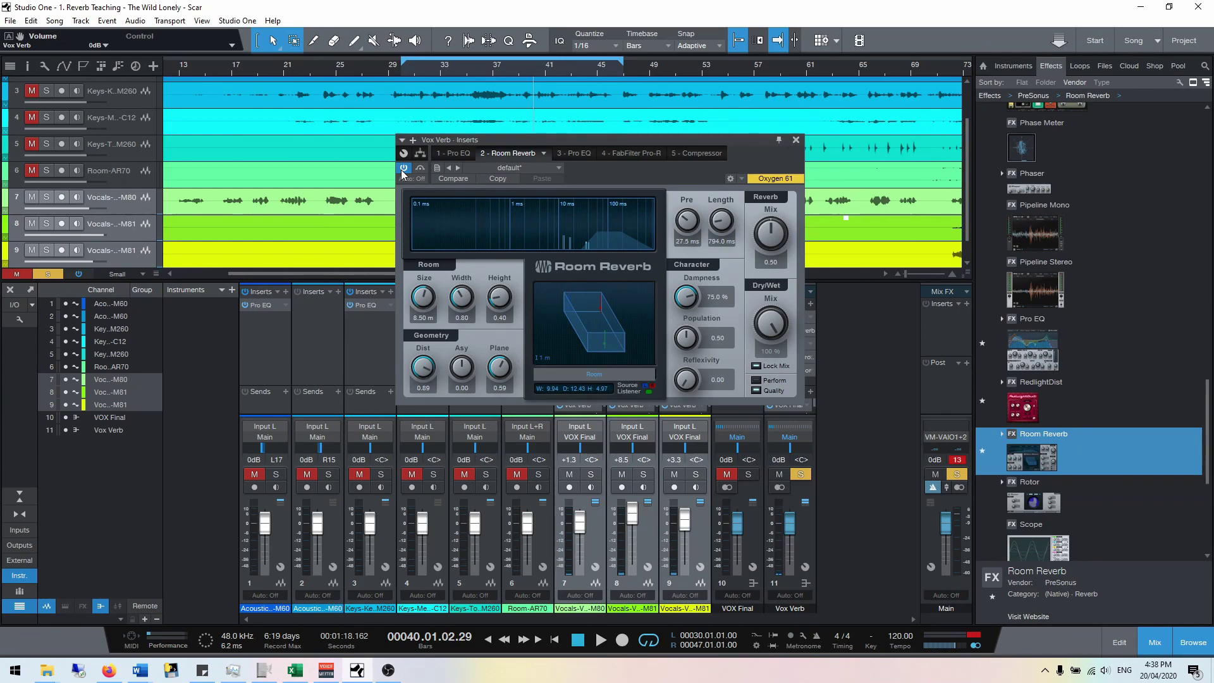
- Audition the Room Reverb presets Arena, Catacombs, Bedroom, Church, Concert Hall, Flat Plate and Large Tunnel during playback
{"action": "key", "text": "space"}
{"action": "left_click", "coordinate": [510, 168]}
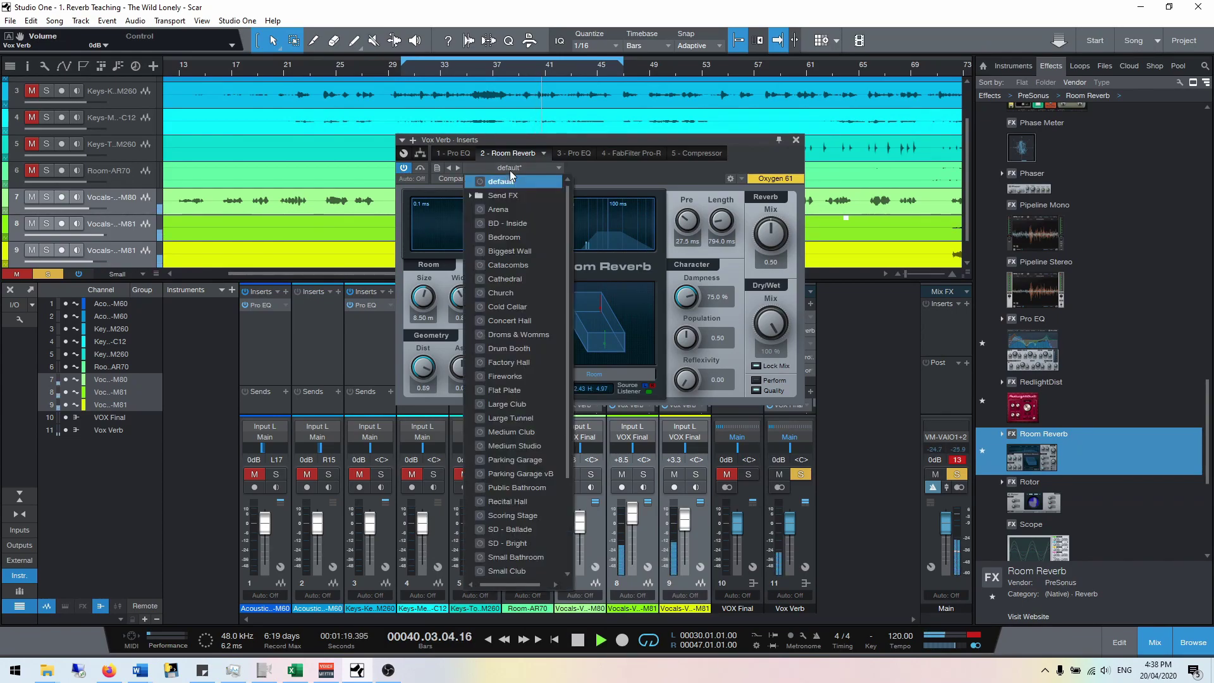
{"action": "left_click", "coordinate": [520, 210]}
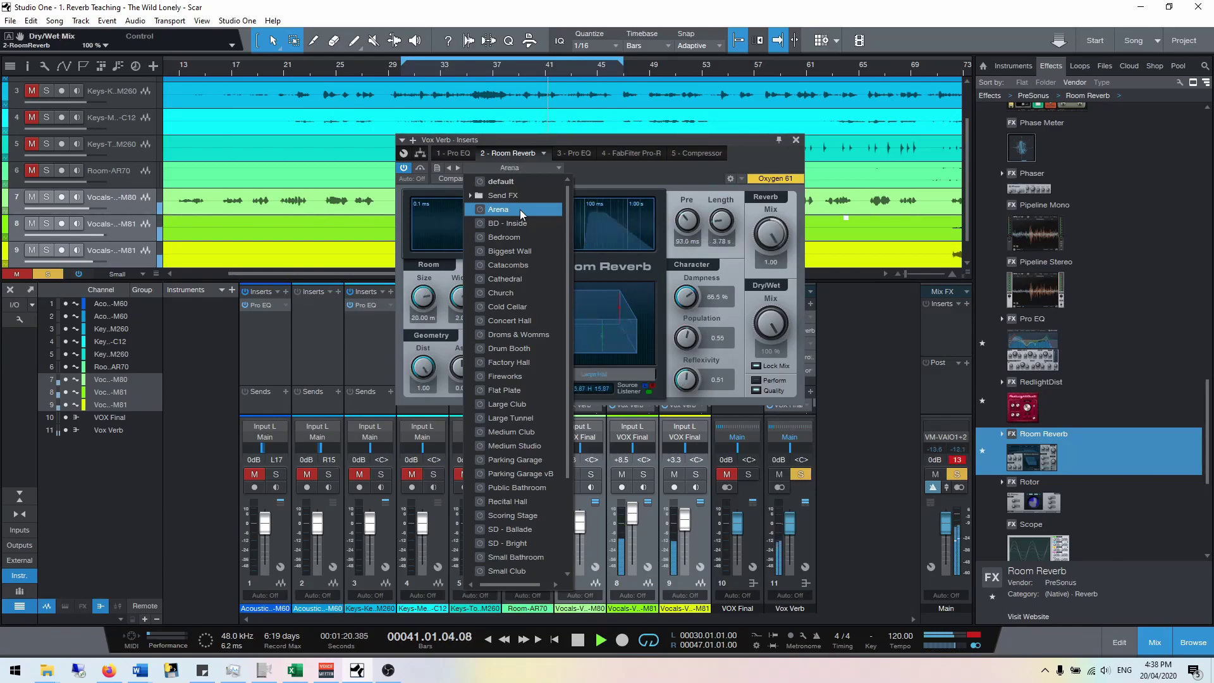
{"action": "left_click", "coordinate": [525, 262]}
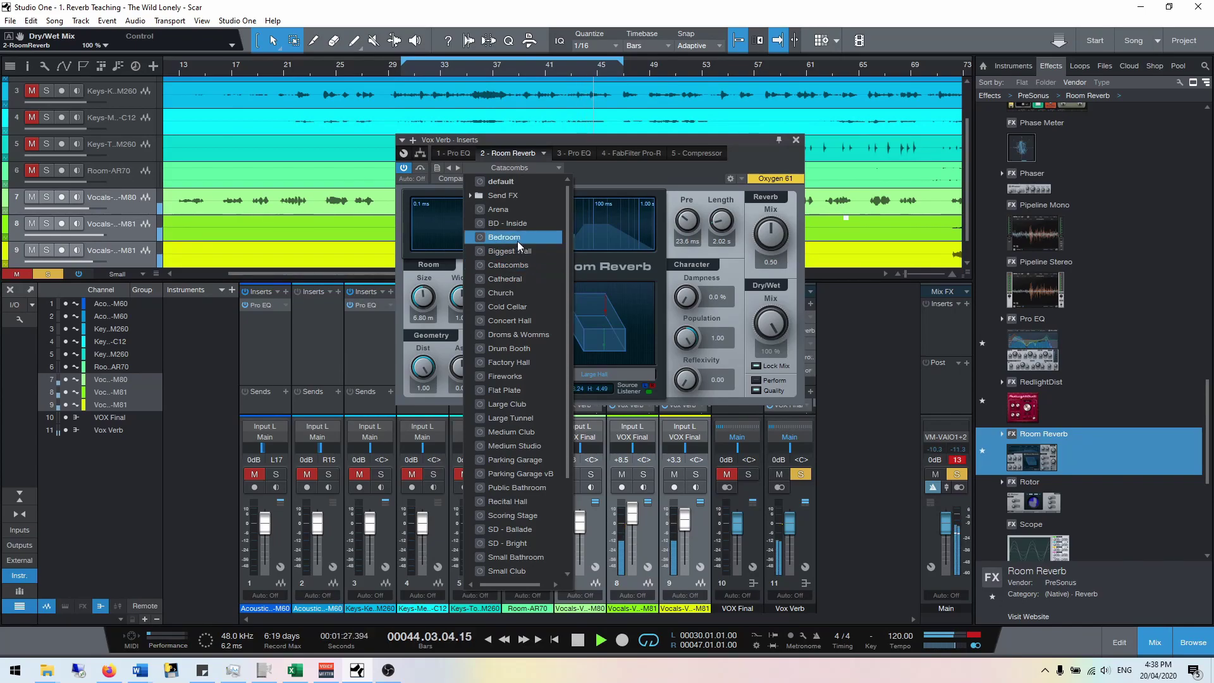
{"action": "left_click", "coordinate": [519, 242]}
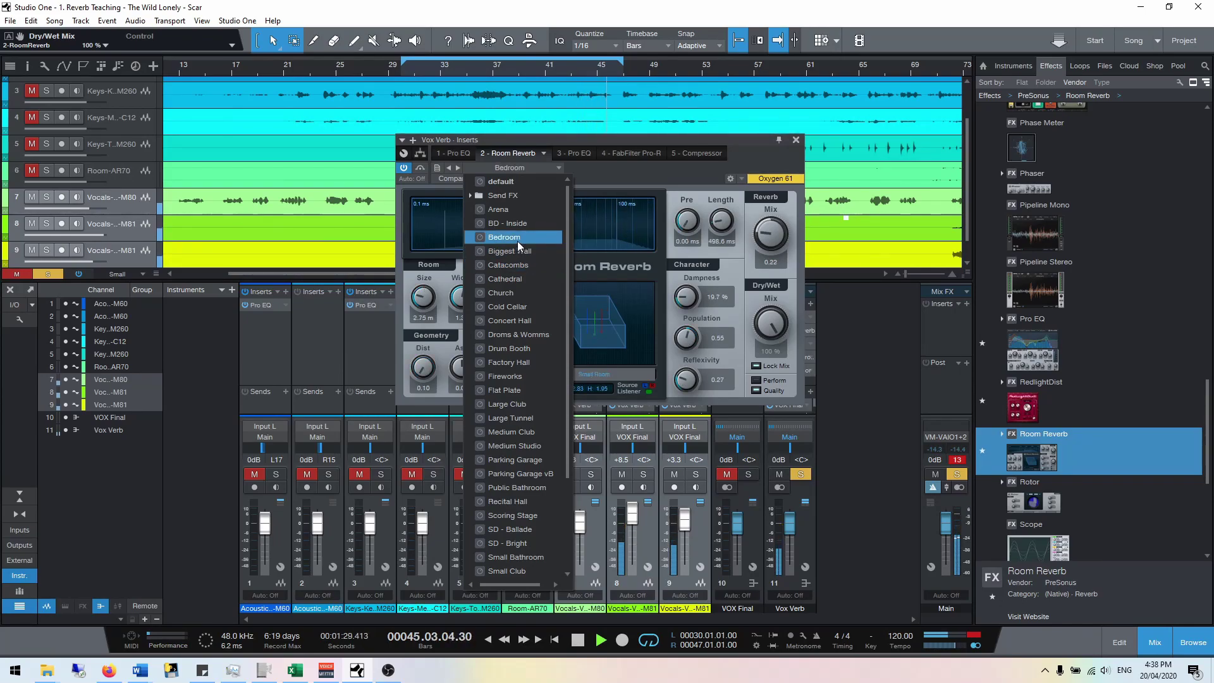
{"action": "left_click", "coordinate": [517, 292]}
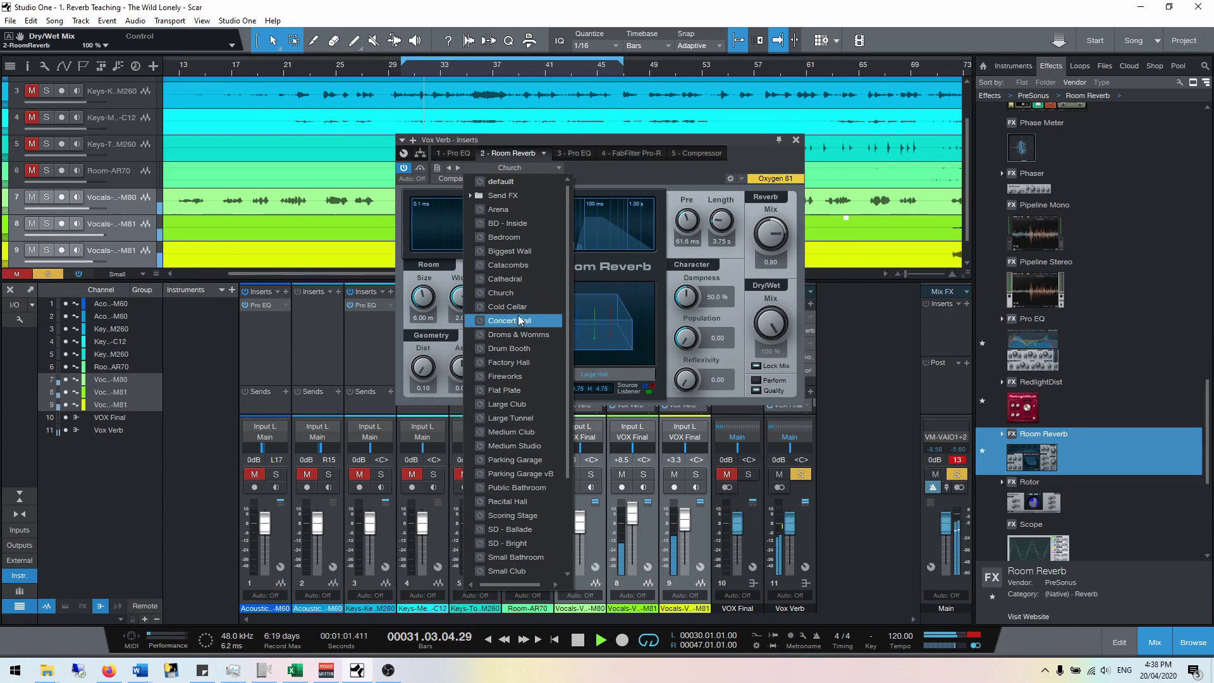
{"action": "left_click", "coordinate": [519, 322]}
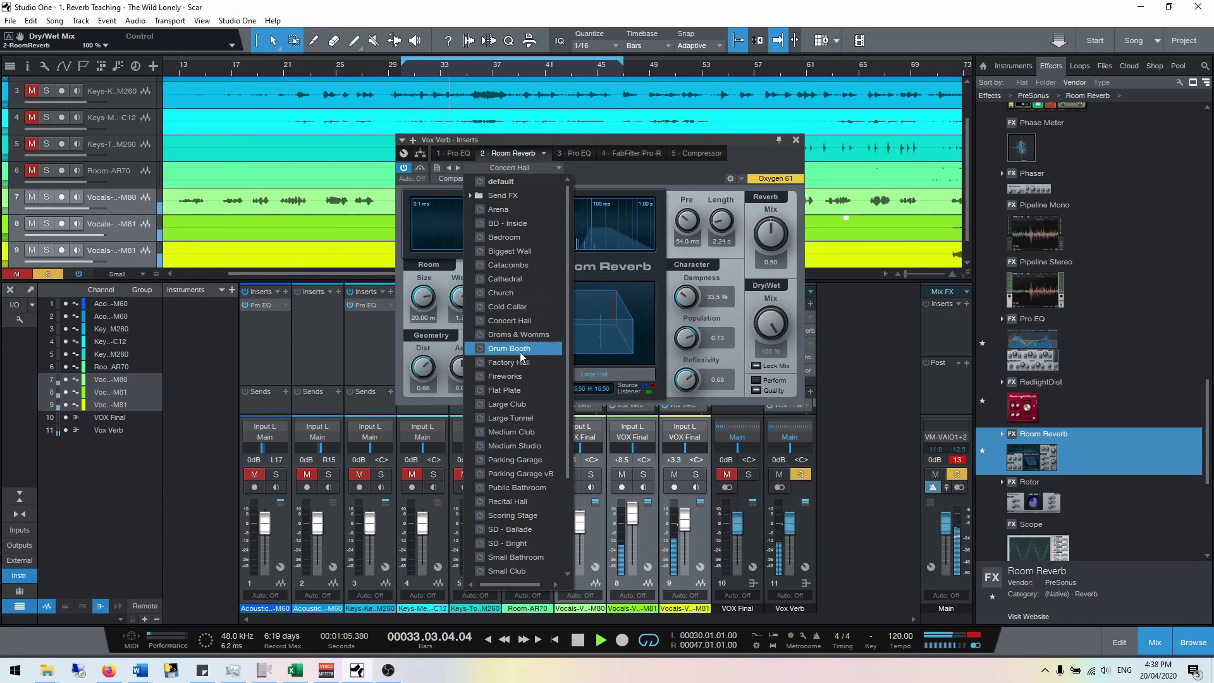
{"action": "left_click", "coordinate": [519, 390]}
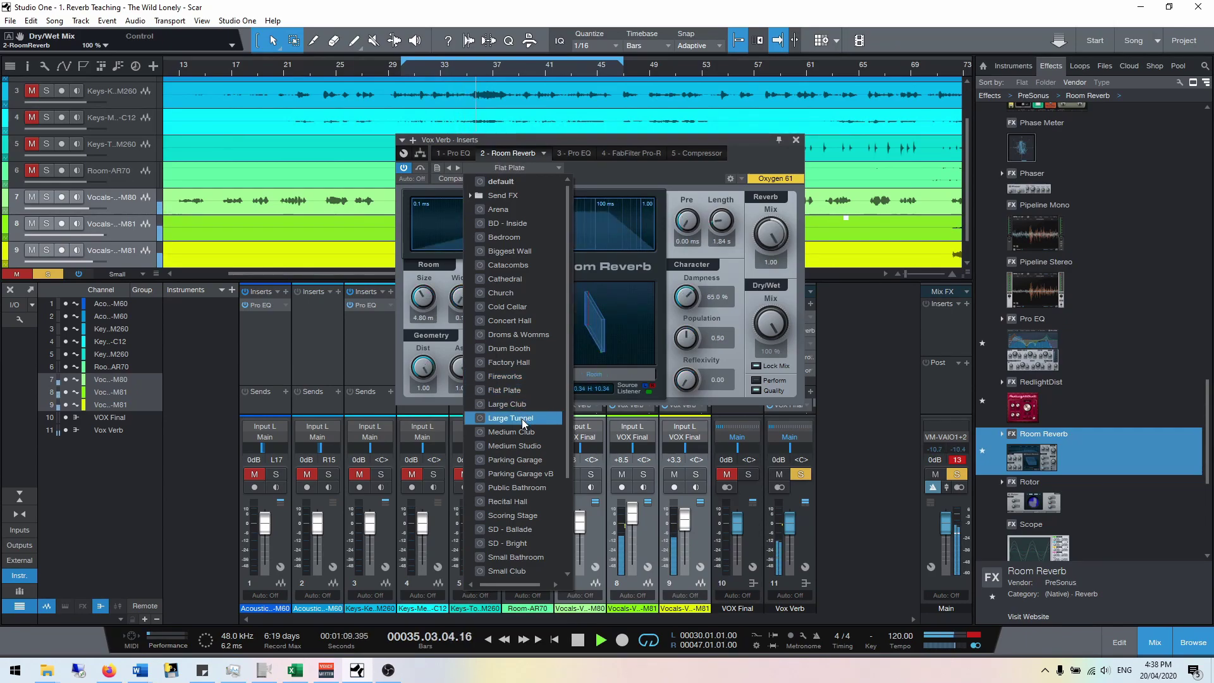
{"action": "left_click", "coordinate": [522, 418]}
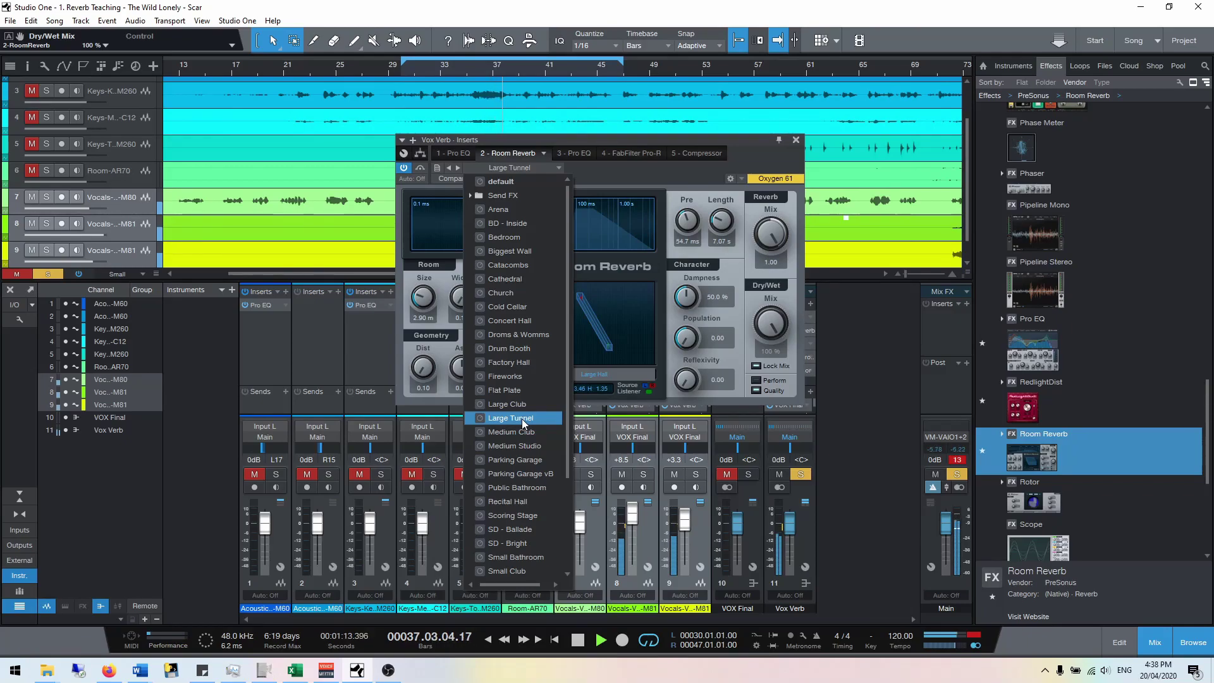
{"action": "left_click", "coordinate": [628, 176]}
{"action": "key", "text": "space"}
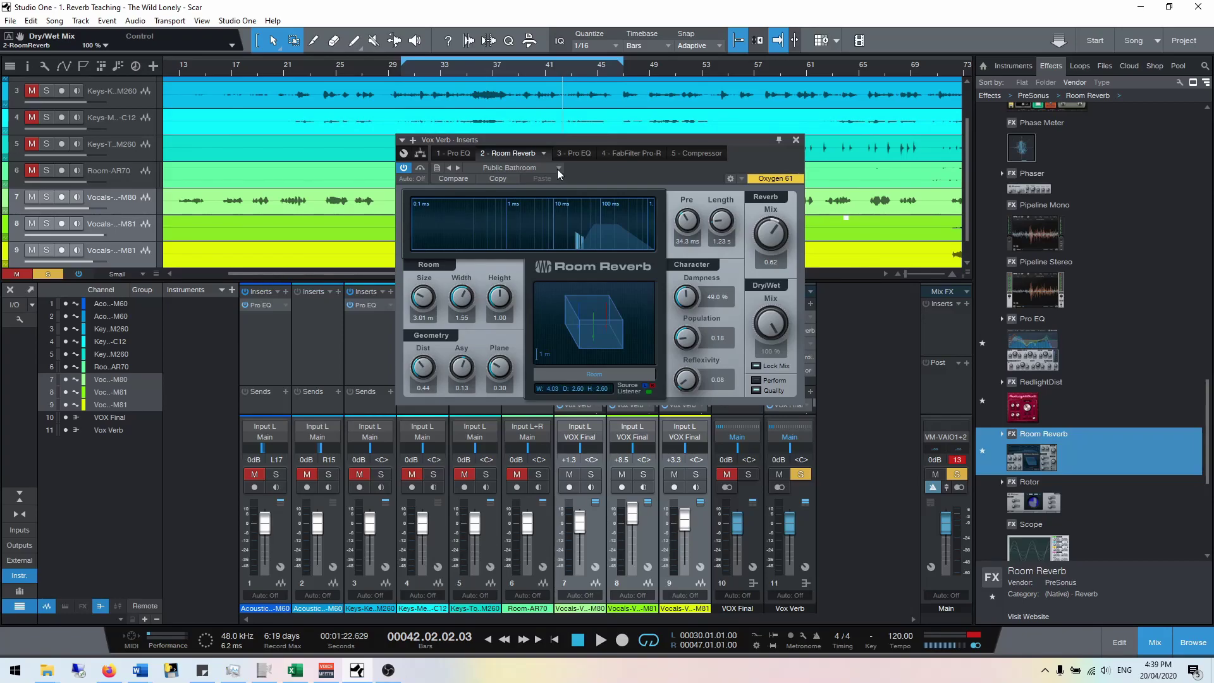
- Compare the Catacombs preset during playback, load the Bedroom preset instead, and raise its reverb mix to 0.84
{"action": "key", "text": "space"}
{"action": "left_click", "coordinate": [556, 169]}
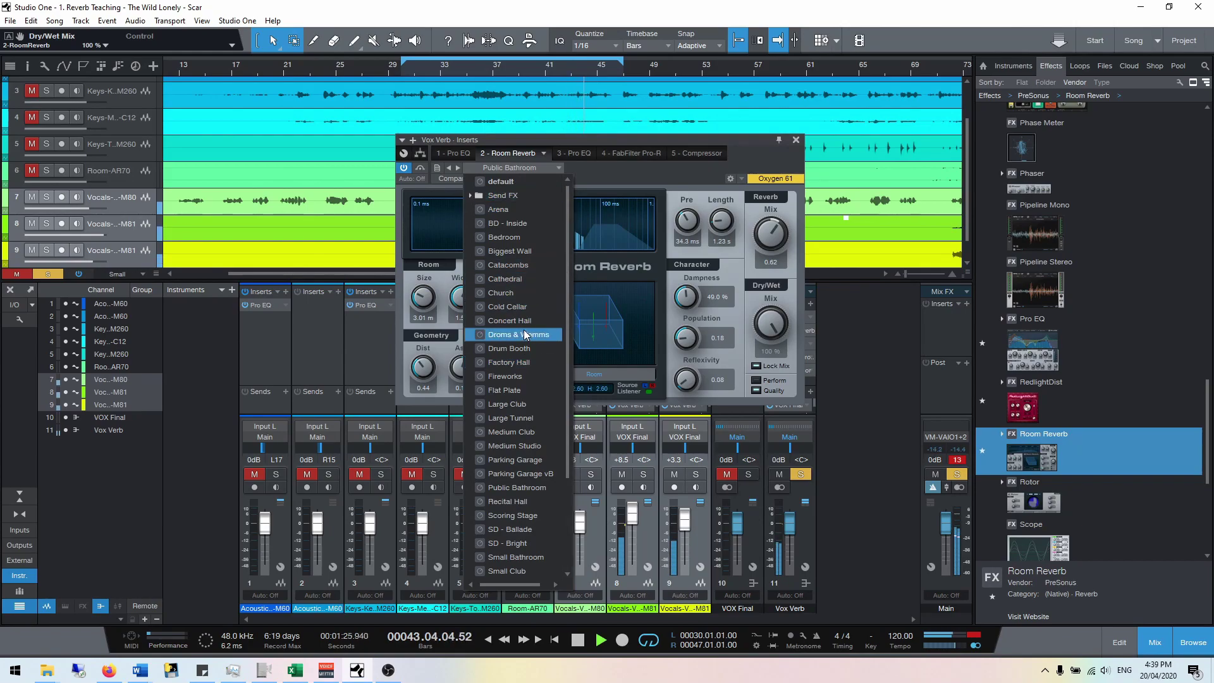
{"action": "left_click", "coordinate": [511, 266]}
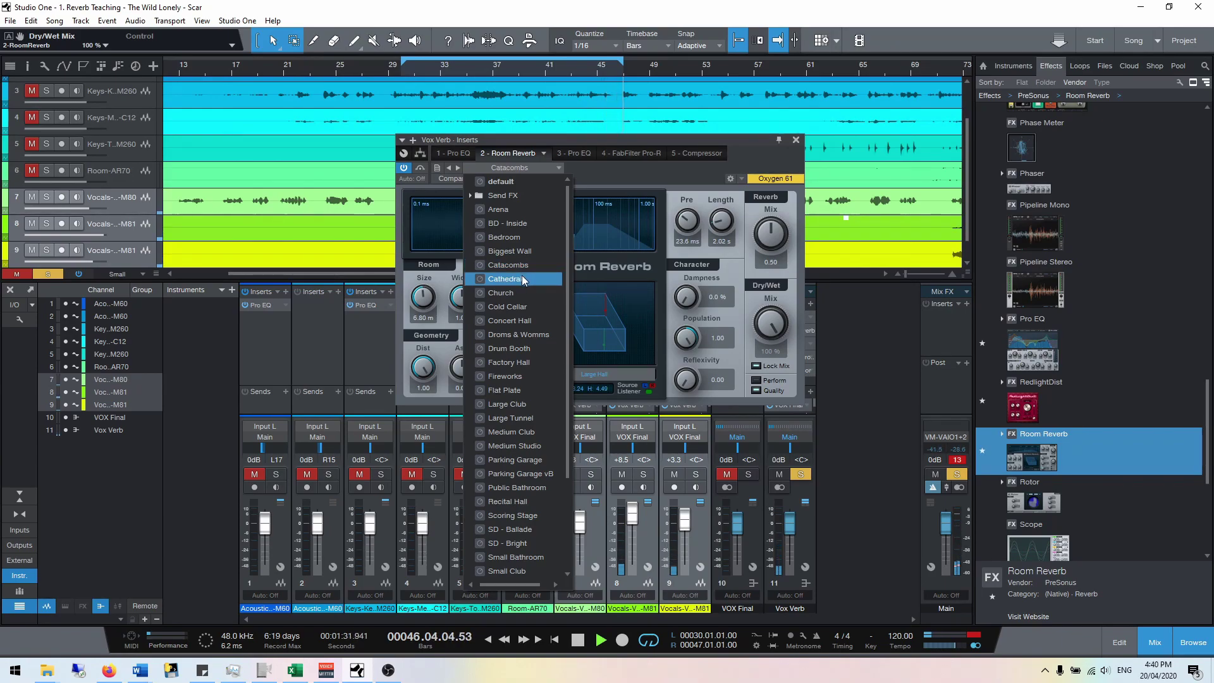
{"action": "left_click", "coordinate": [520, 238]}
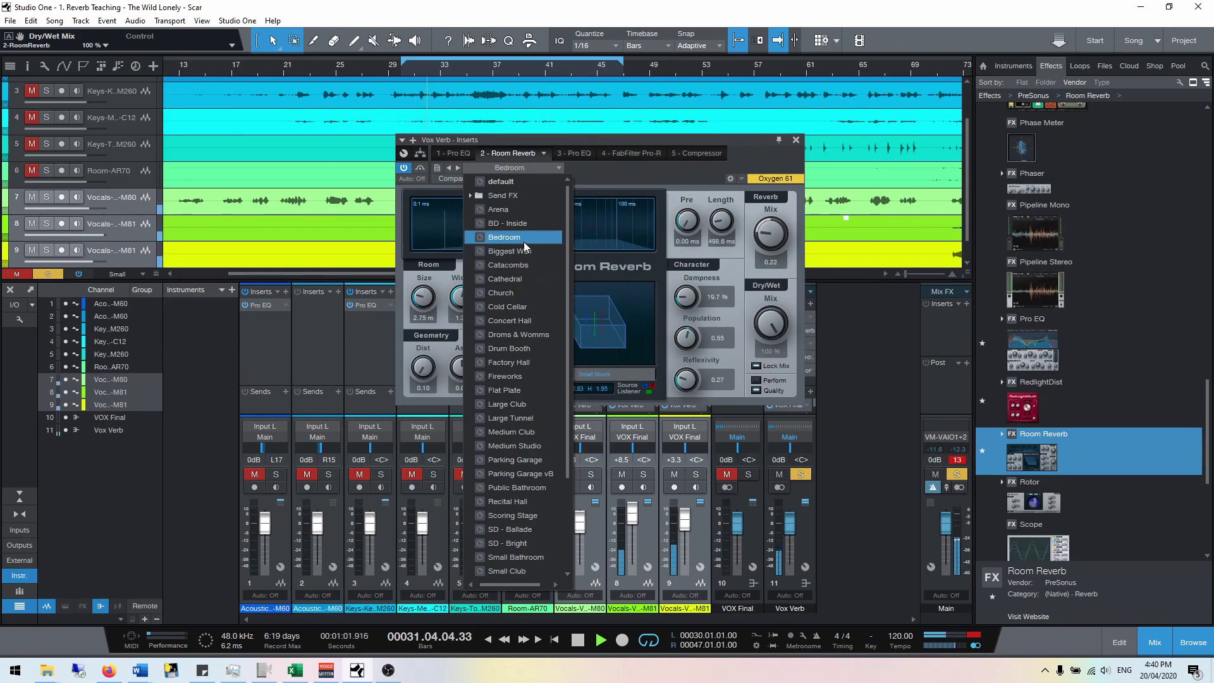
{"action": "left_click", "coordinate": [608, 173]}
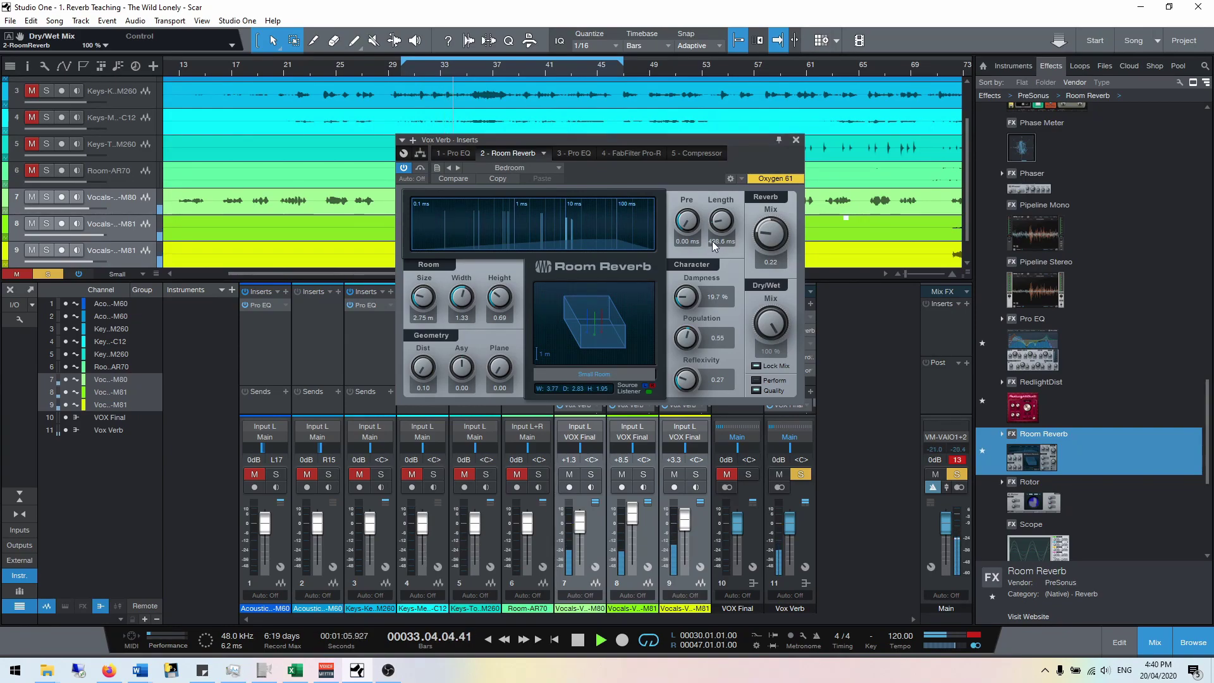
{"action": "left_click_drag", "start_coordinate": [770, 237], "coordinate": [835, 224]}
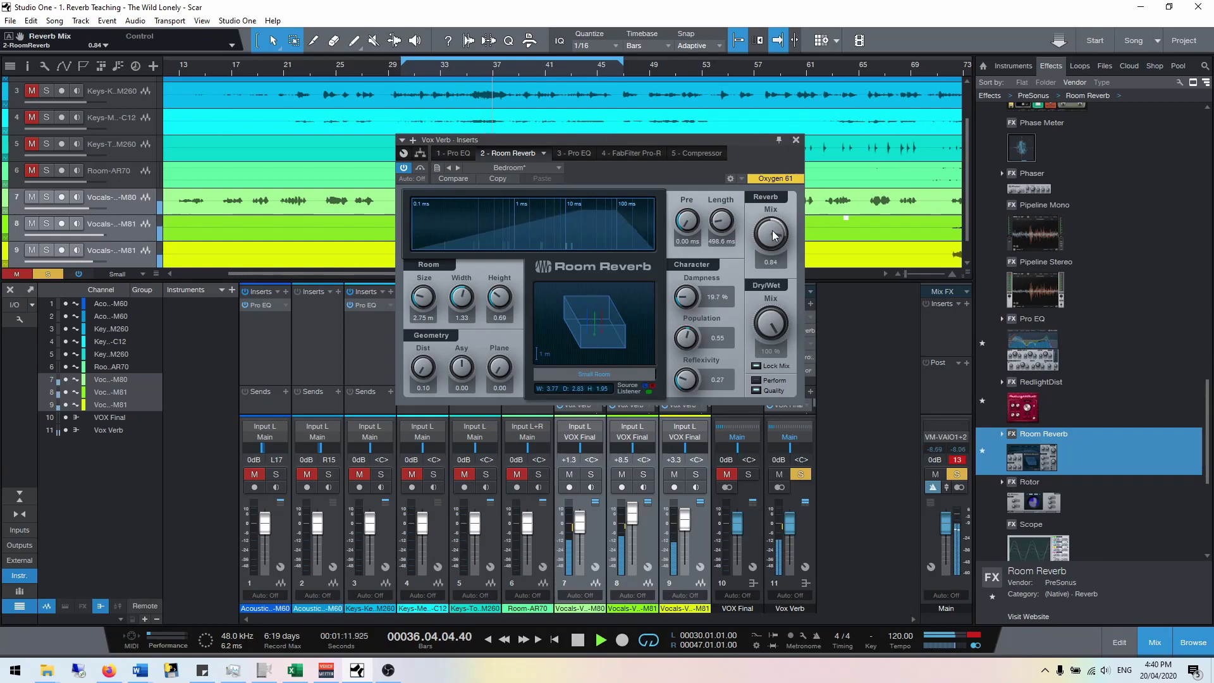
{"action": "key", "text": "space"}
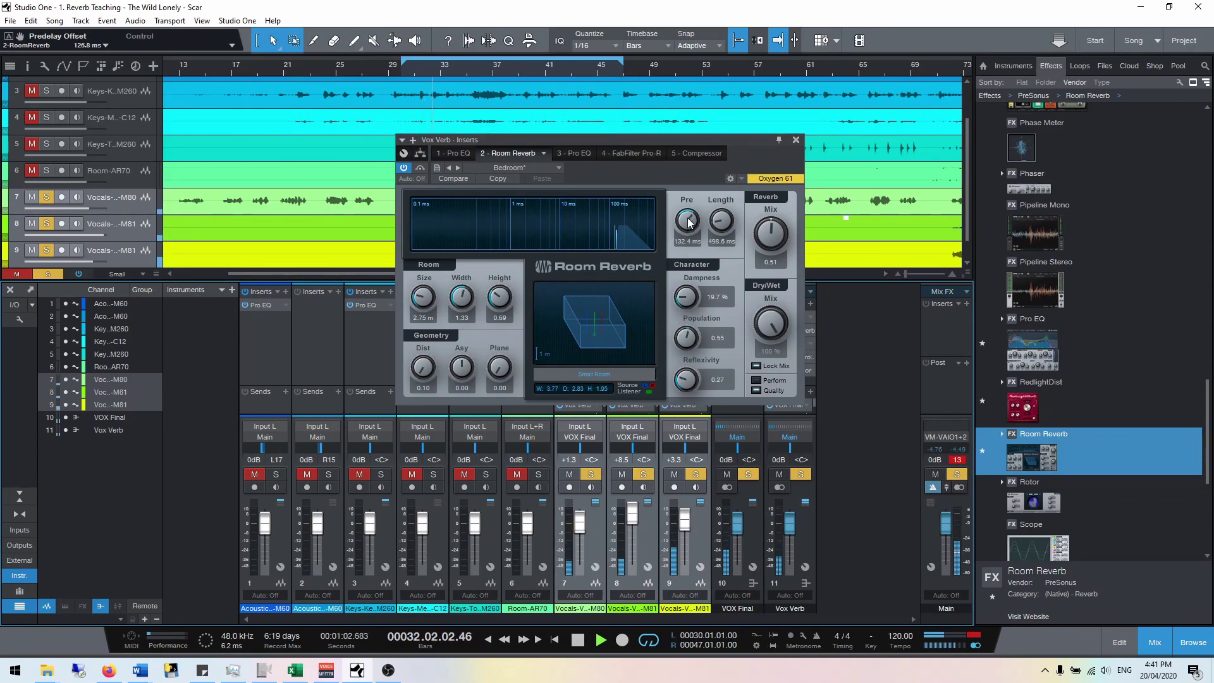
- Lower the pre-delay to 17.6 ms, compare the vocals with the reverb bypassed and re-enabled, and reduce the pre-delay to 0.00 ms
{"action": "left_click_drag", "start_coordinate": [688, 221], "coordinate": [678, 301]}
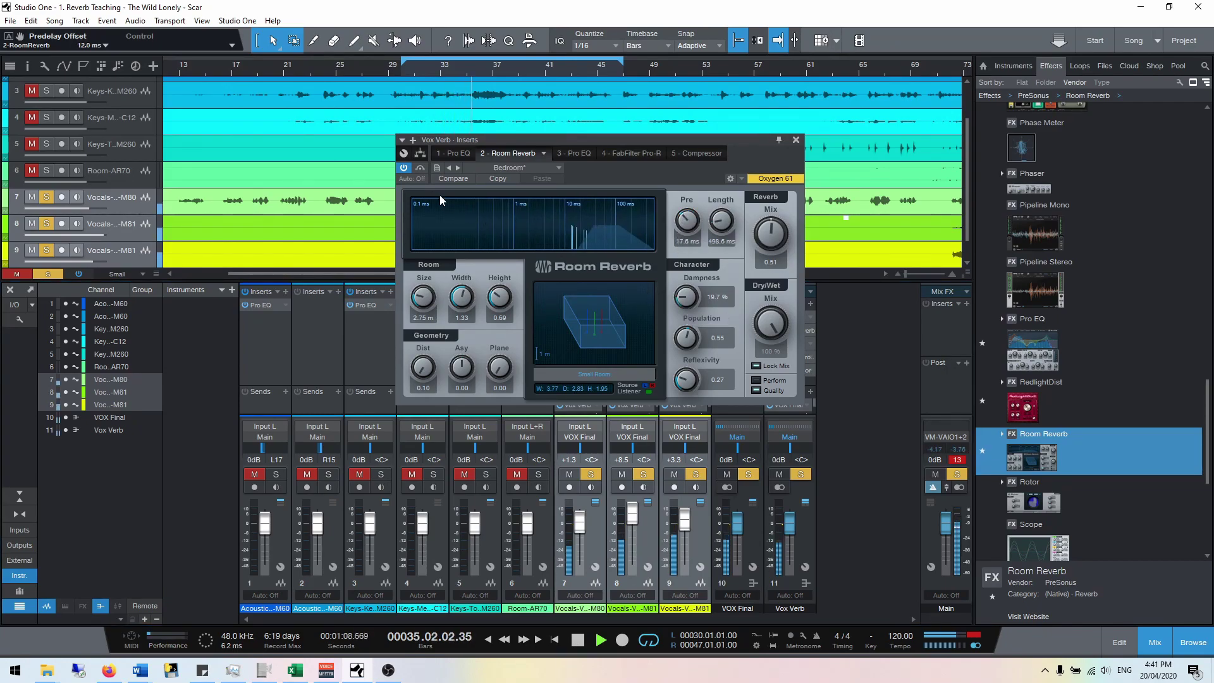
{"action": "left_click", "coordinate": [404, 168]}
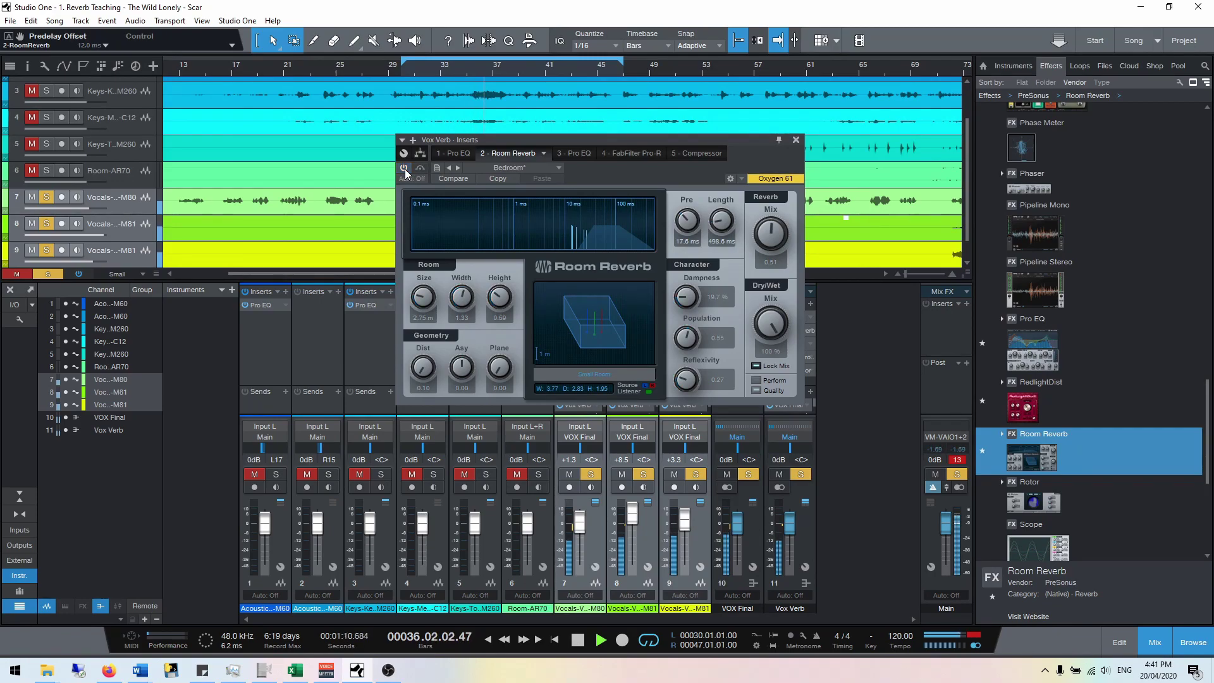
{"action": "left_click", "coordinate": [404, 168]}
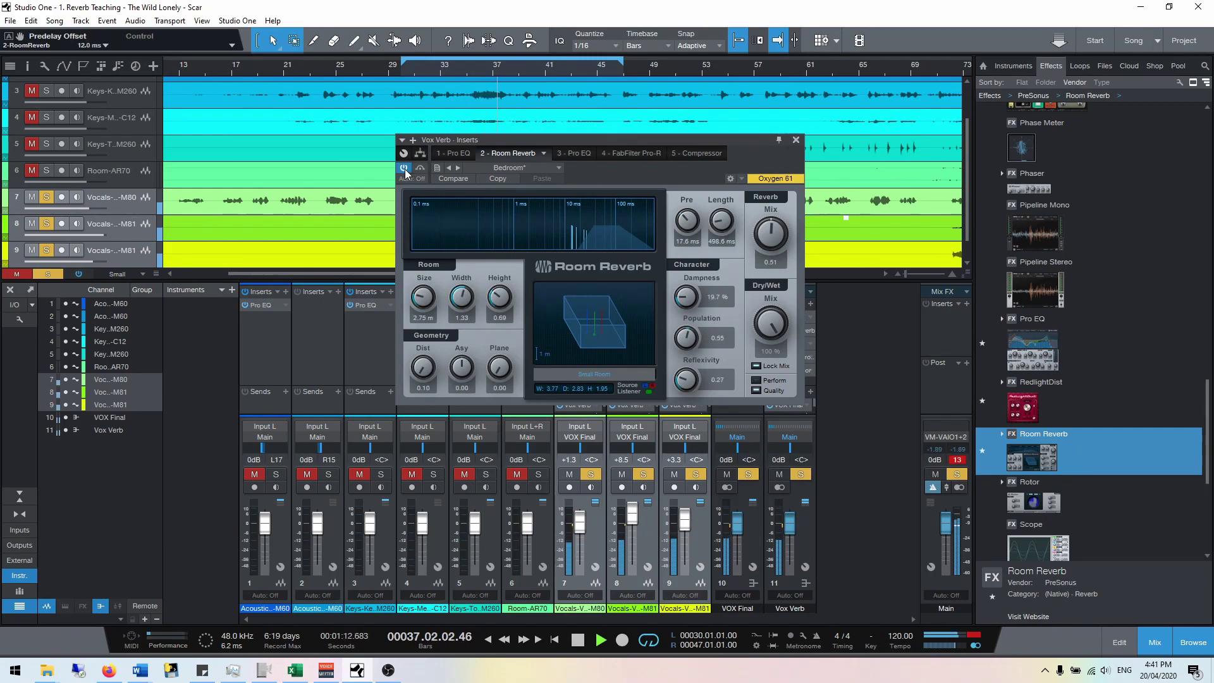
{"action": "left_click_drag", "start_coordinate": [687, 220], "coordinate": [683, 273]}
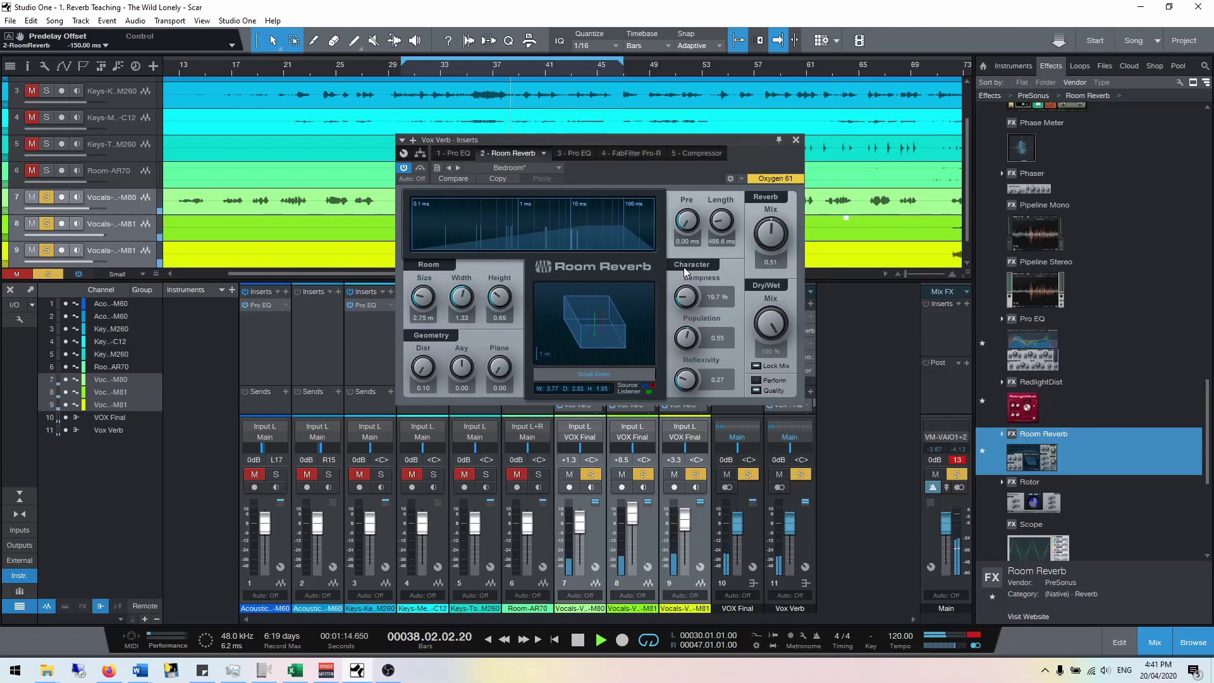
{"action": "key", "text": "space"}
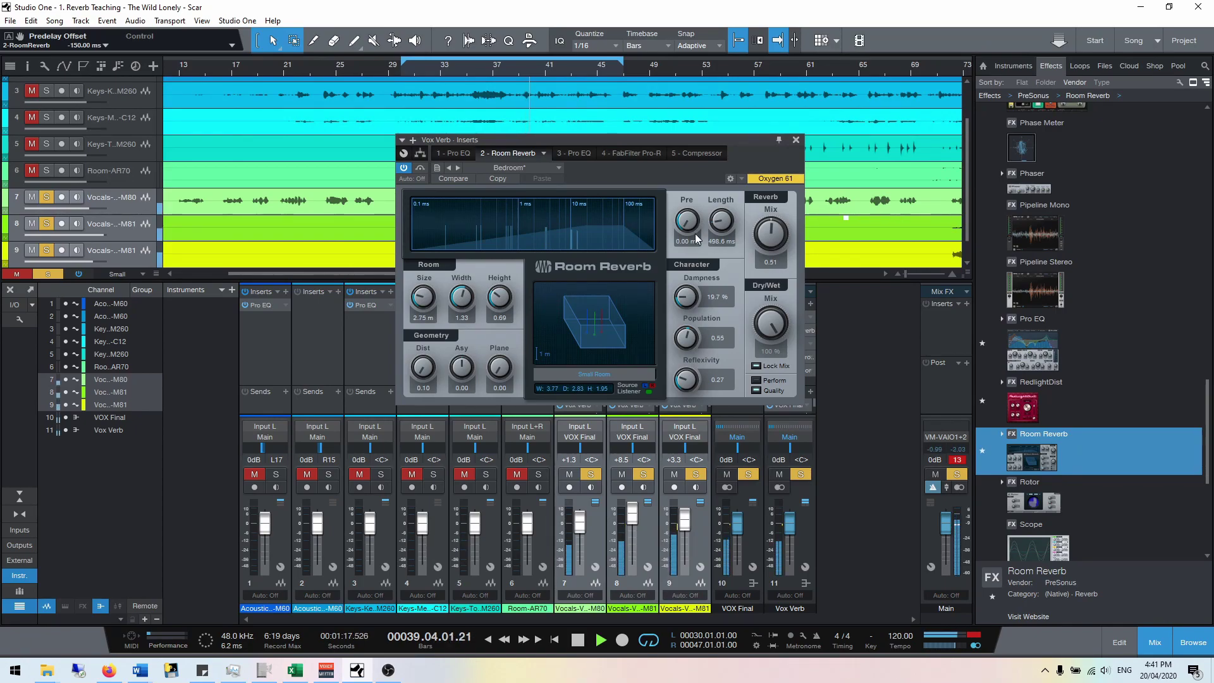
- Set the reverb mix to 0.69, compare dampness at 100% and 0%, and settle the dampness at 37%
{"action": "left_click_drag", "start_coordinate": [775, 235], "coordinate": [776, 223]}
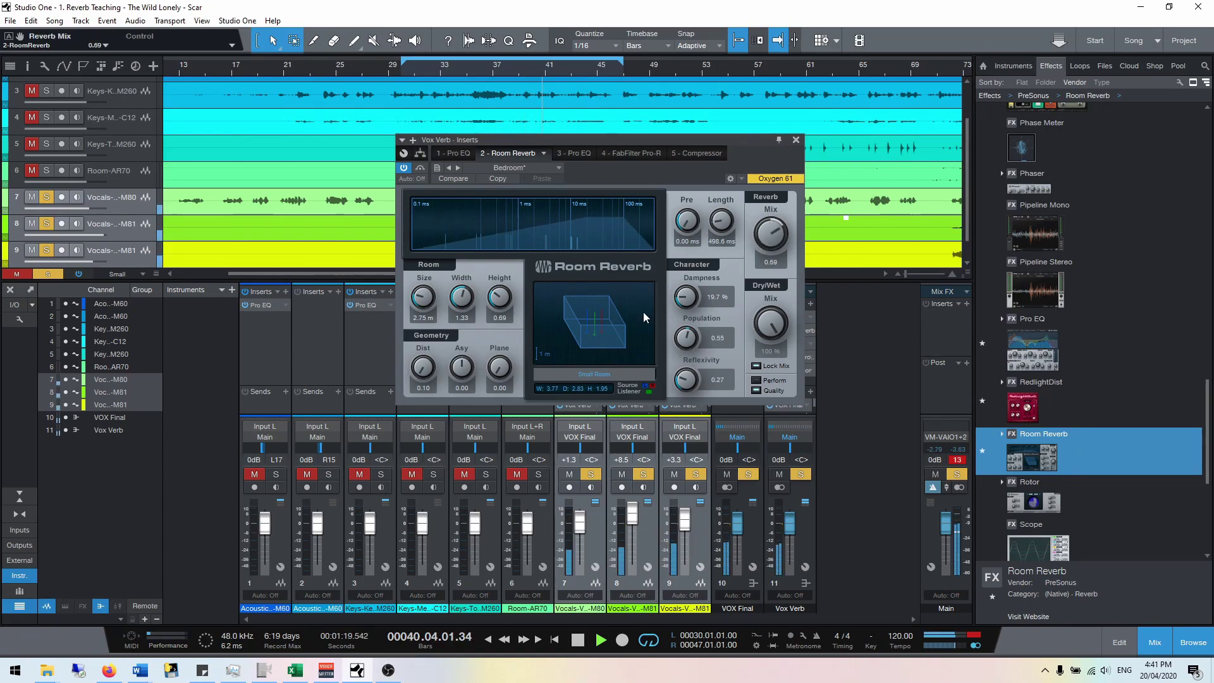
{"action": "left_click_drag", "start_coordinate": [685, 301], "coordinate": [685, 252]}
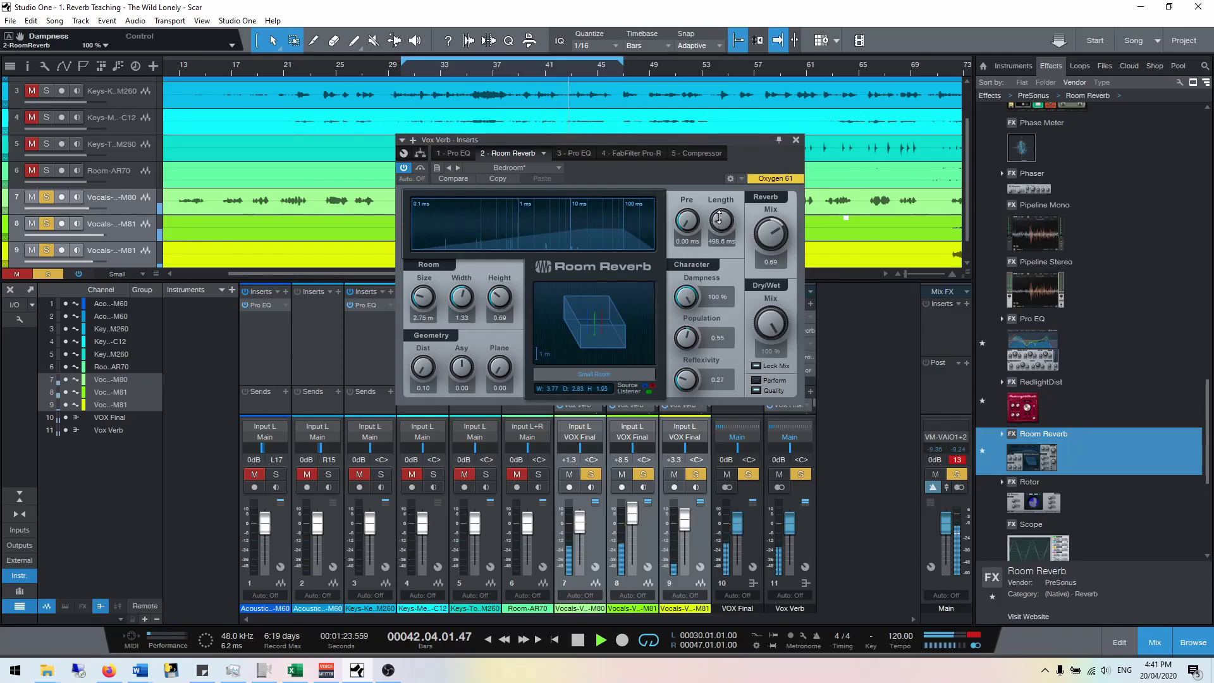
{"action": "left_click_drag", "start_coordinate": [690, 292], "coordinate": [686, 305]}
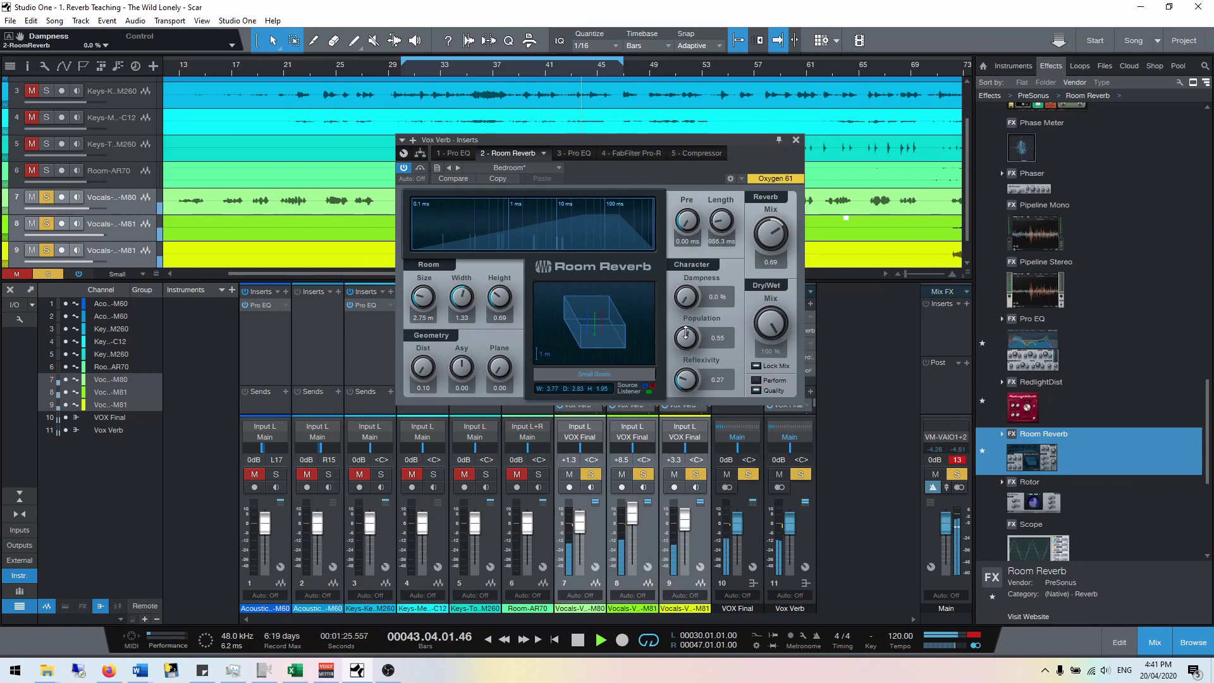
{"action": "key", "text": "space"}
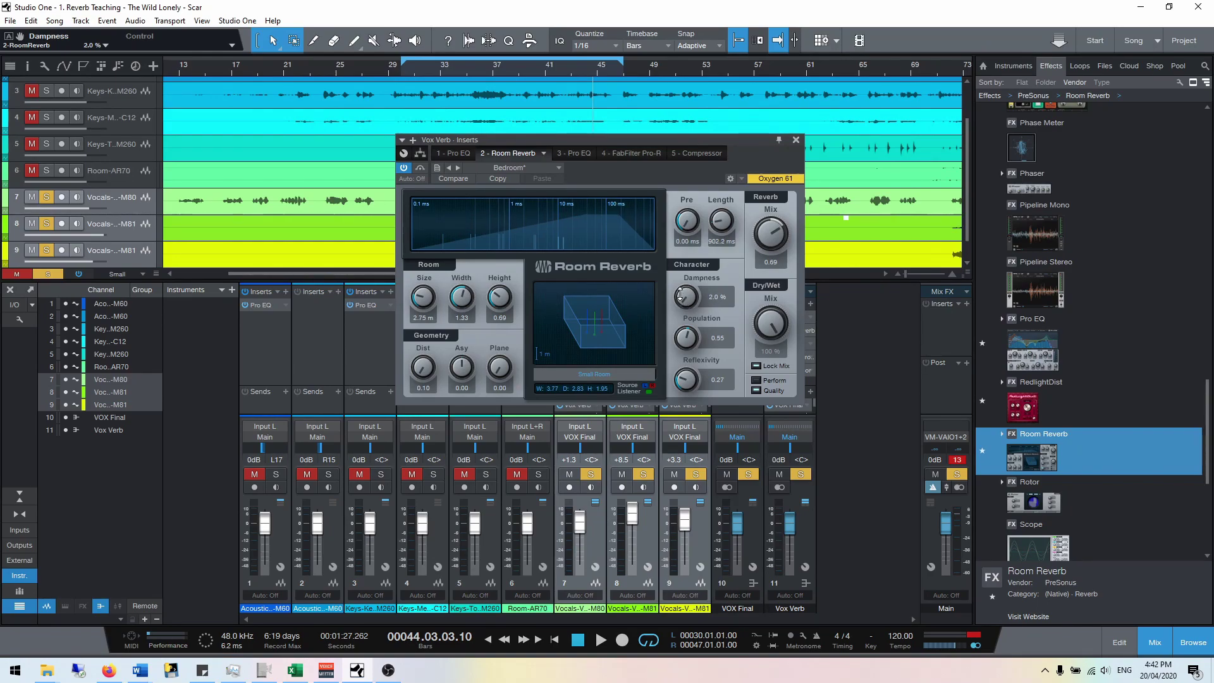
{"action": "left_click_drag", "start_coordinate": [684, 304], "coordinate": [684, 240]}
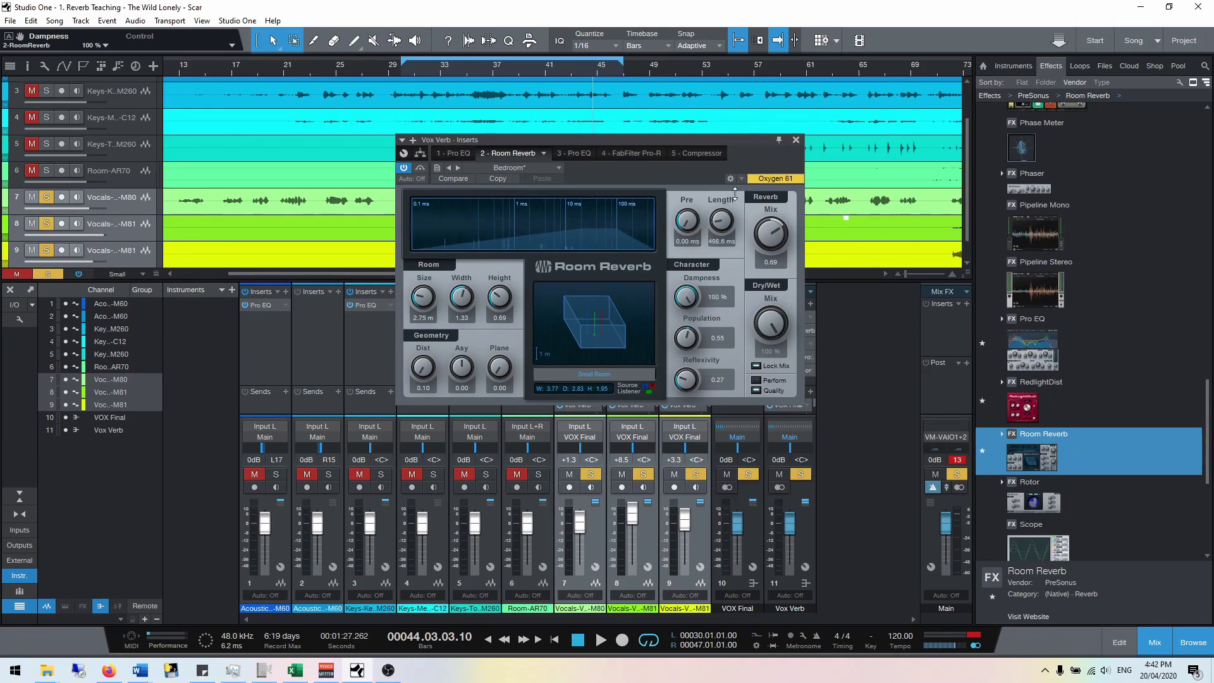
{"action": "left_click_drag", "start_coordinate": [686, 297], "coordinate": [686, 364]}
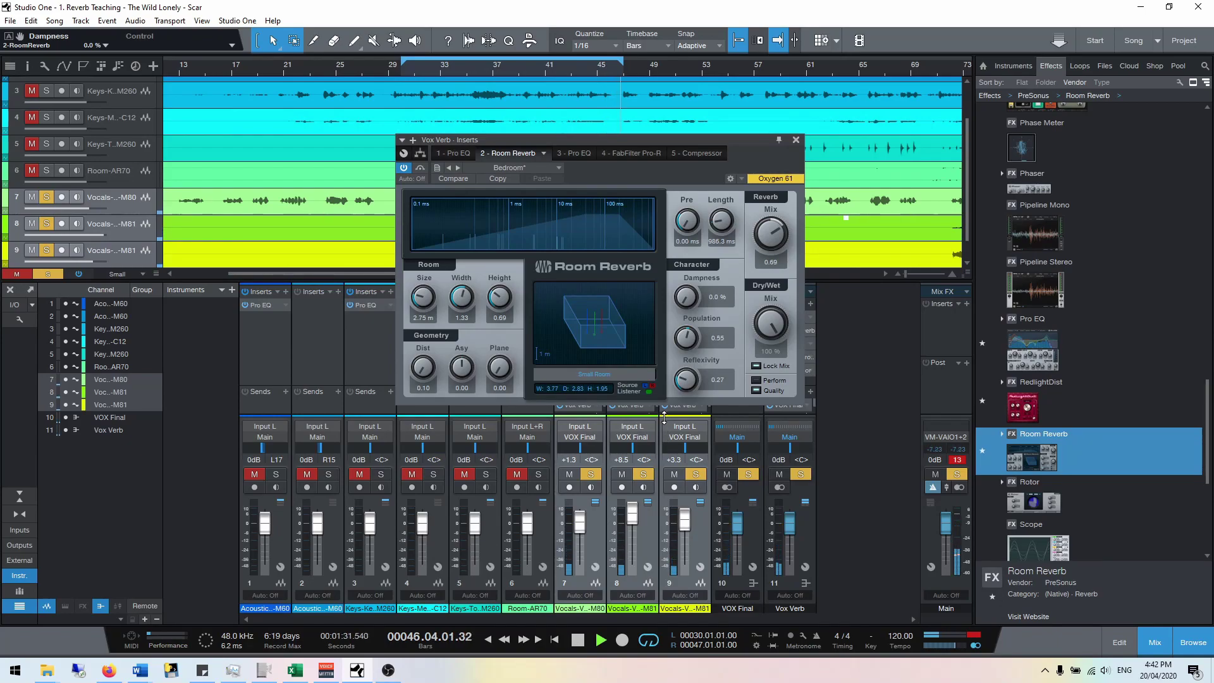
{"action": "left_click_drag", "start_coordinate": [688, 302], "coordinate": [710, 275]}
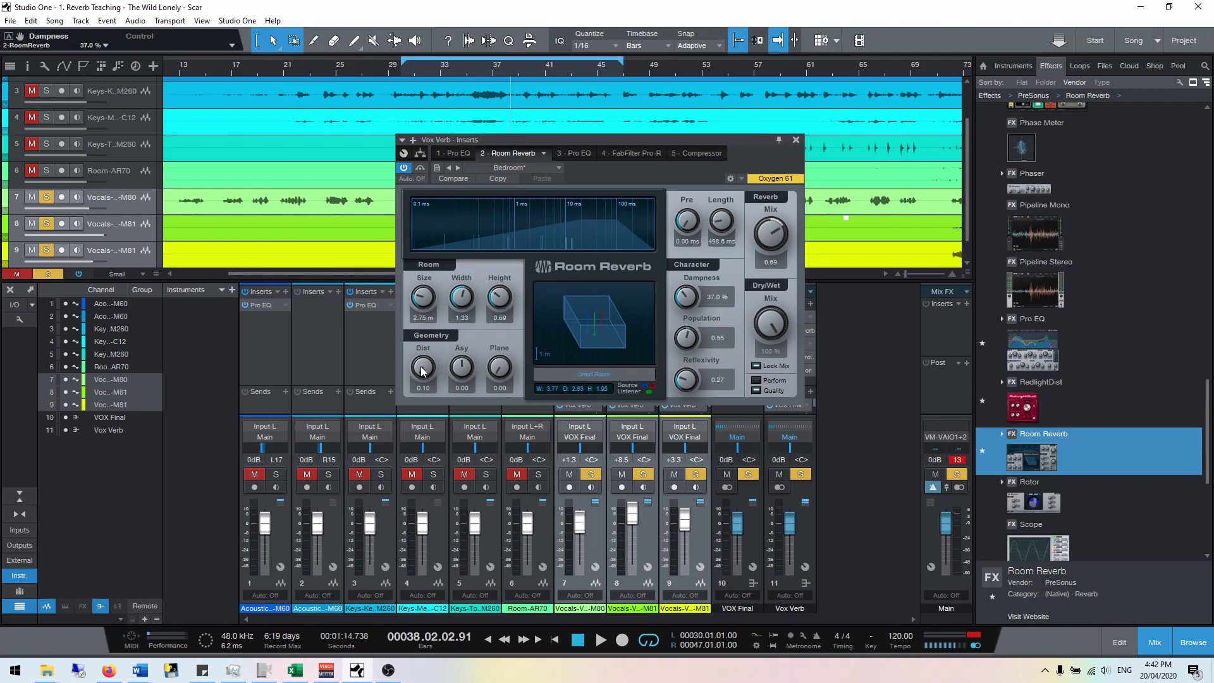
- Set the Room Reverb's Asy geometry value to -0.02, start playback, and mute the VOX Final channel
{"action": "left_click_drag", "start_coordinate": [423, 368], "coordinate": [478, 368]}
{"action": "mouse_move", "coordinate": [428, 297]}
{"action": "left_mouse_down"}
{"action": "mouse_move", "coordinate": [438, 273]}
{"action": "mouse_move", "coordinate": [427, 298]}
{"action": "left_mouse_up"}
{"action": "key", "text": "space"}
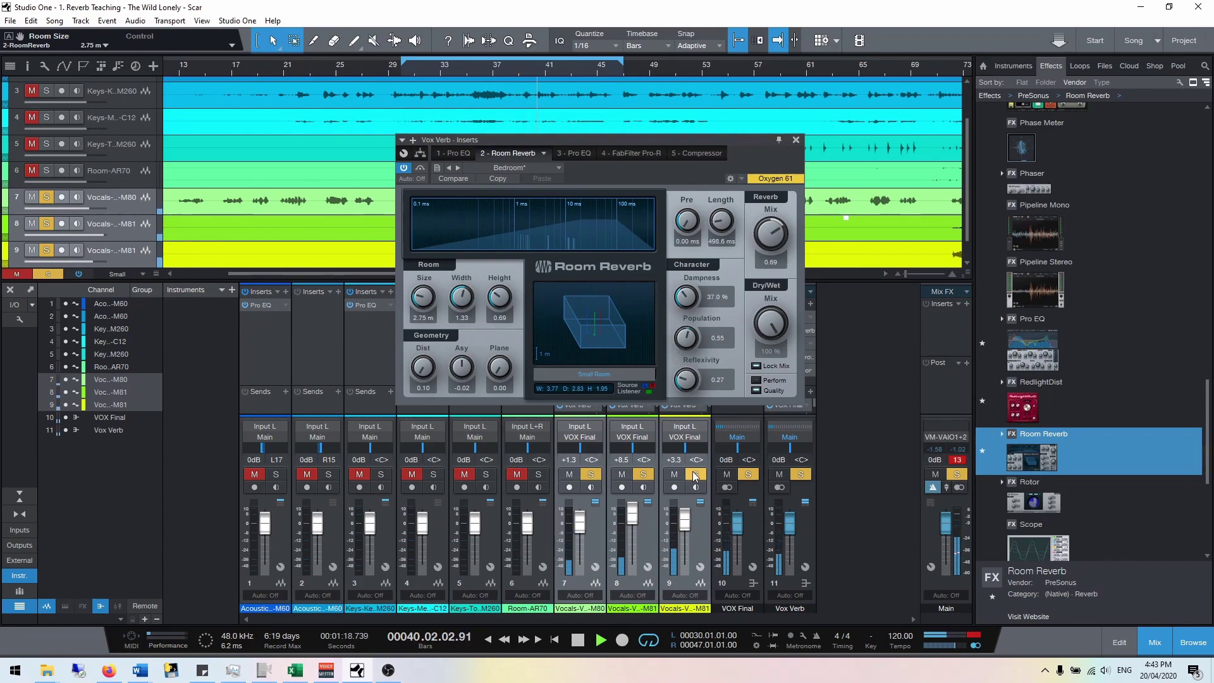
{"action": "left_click", "coordinate": [727, 474]}
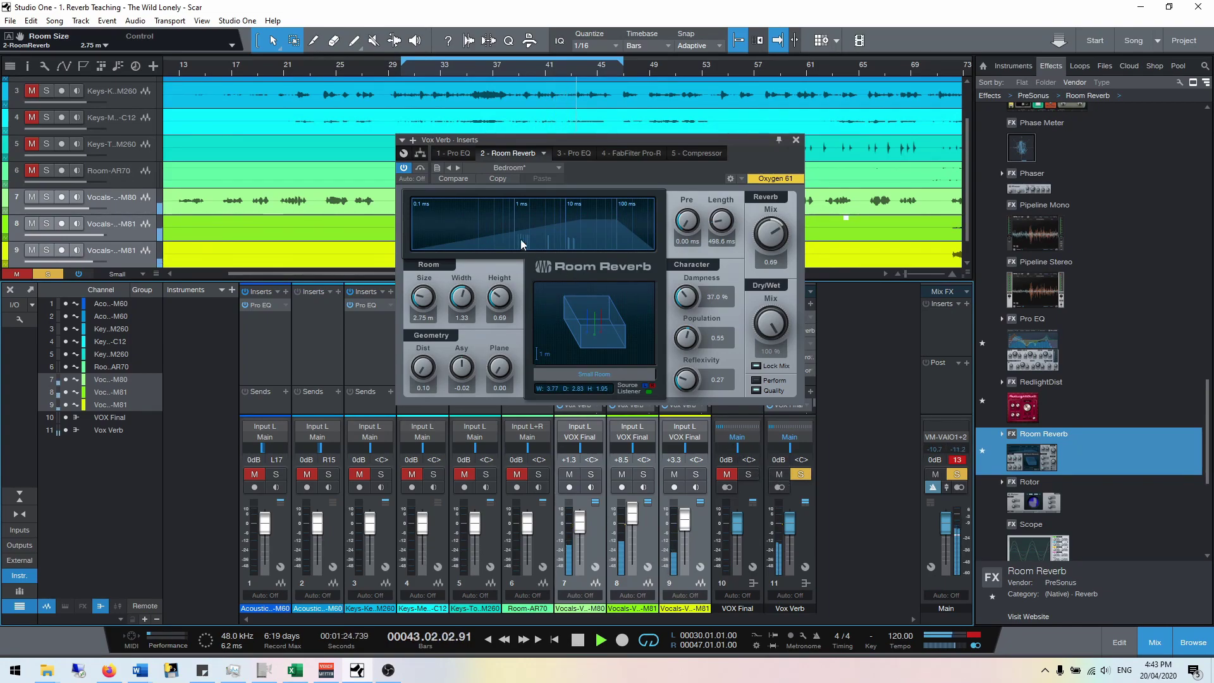
- Compare the vocals with Room Reverb bypassed and re-enabled on Vox Verb during playback, and close the plug-in window
{"action": "left_click", "coordinate": [406, 169]}
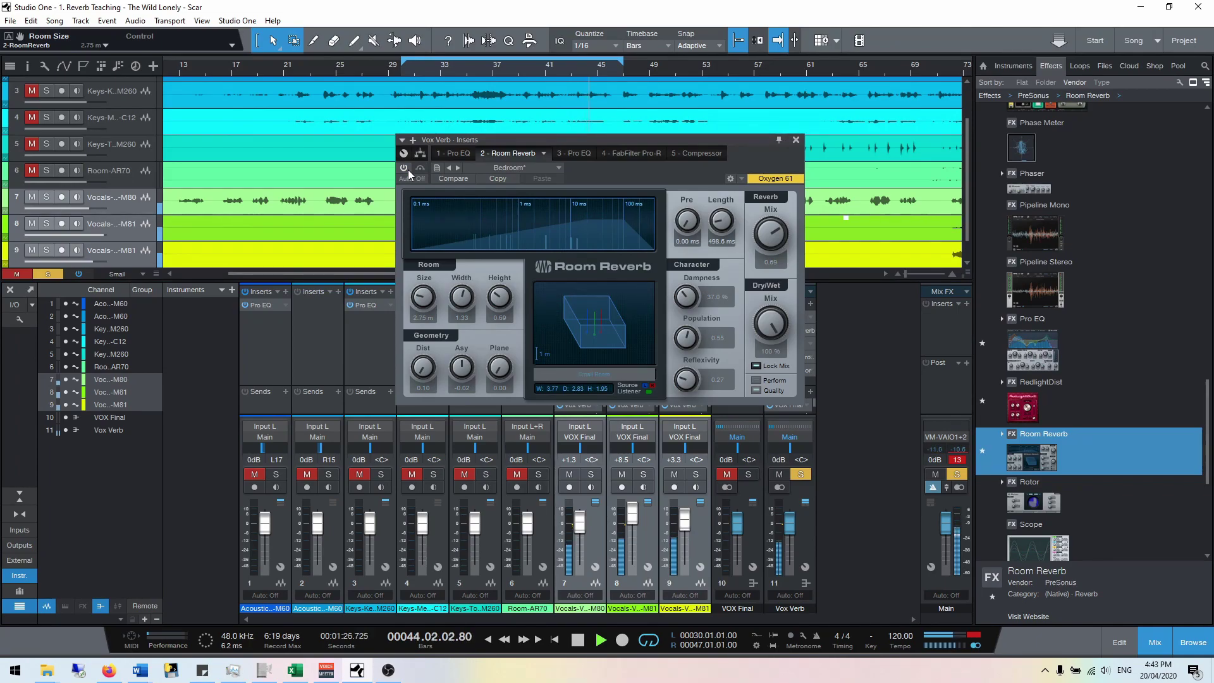
{"action": "key", "text": "space"}
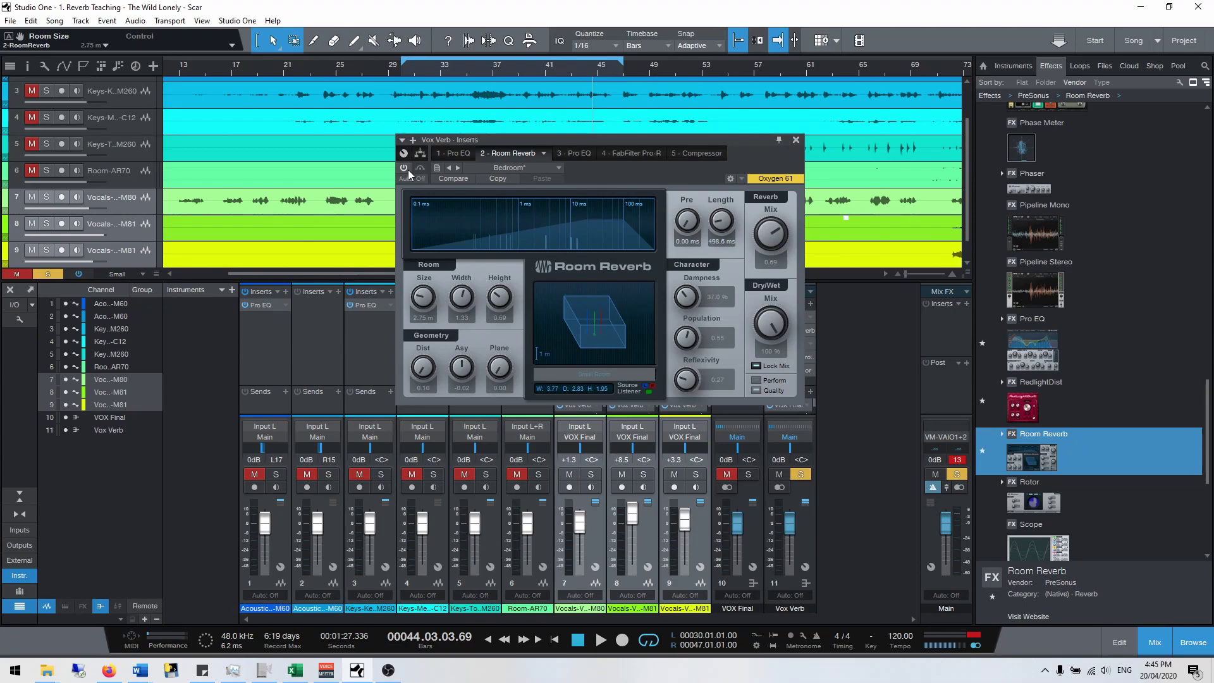
{"action": "key", "text": "space"}
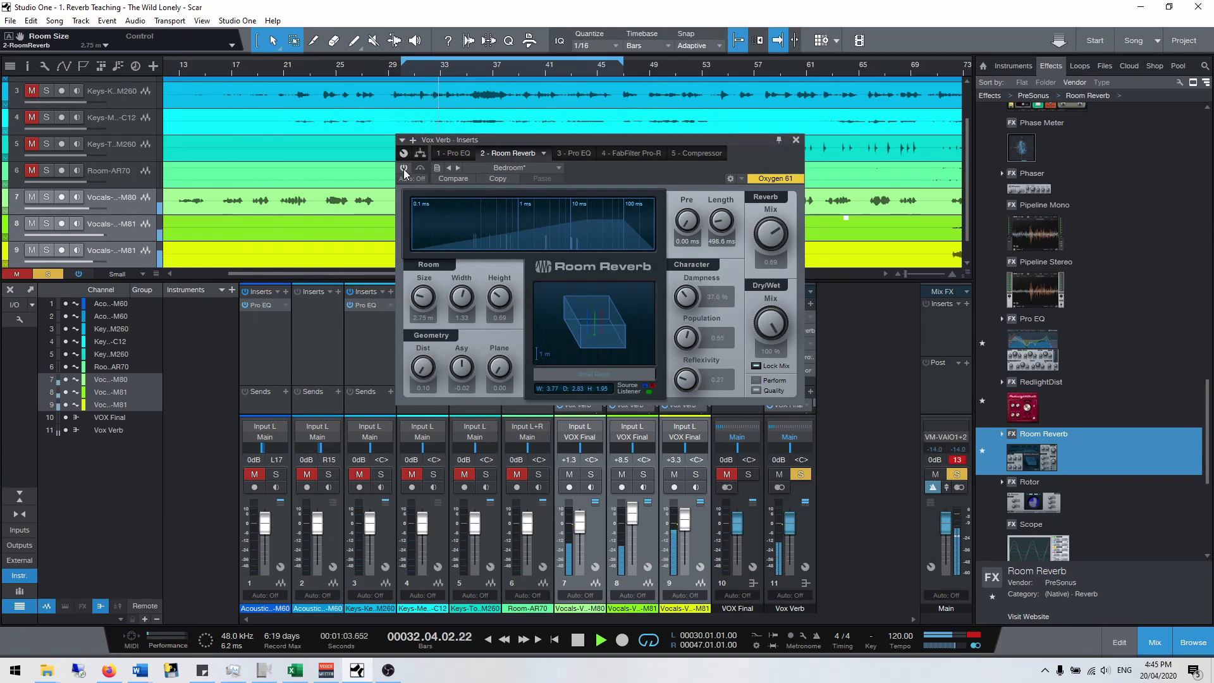
{"action": "left_click", "coordinate": [404, 168]}
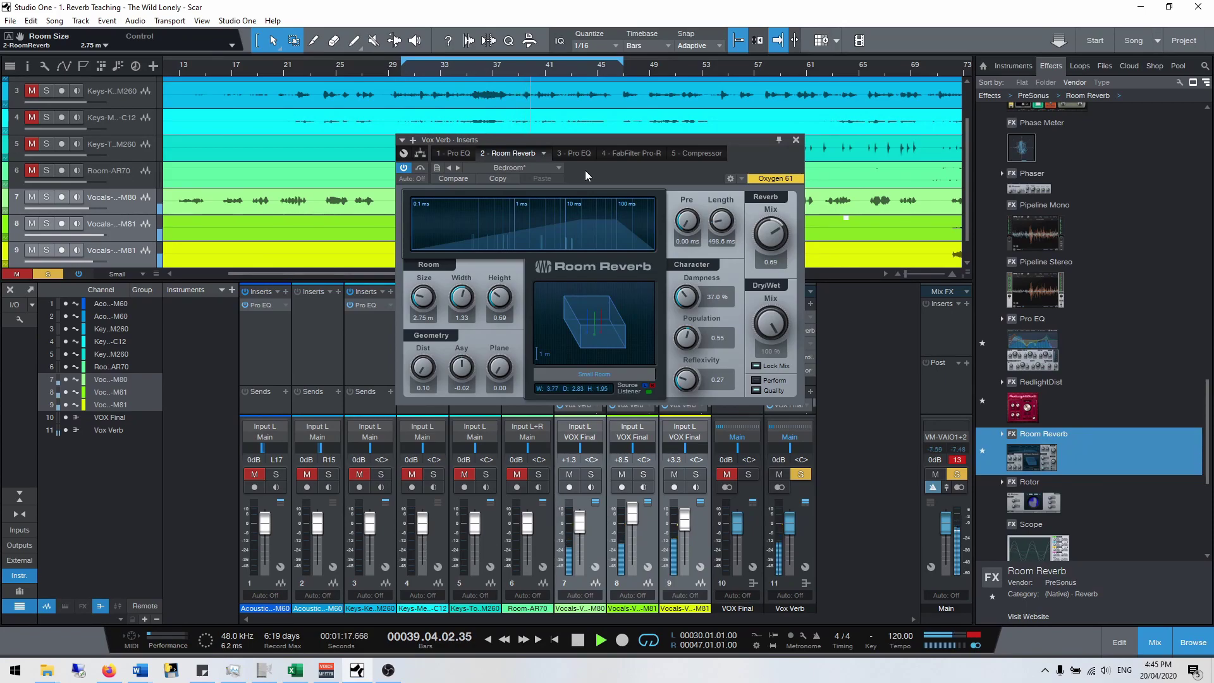
{"action": "key", "text": "space"}
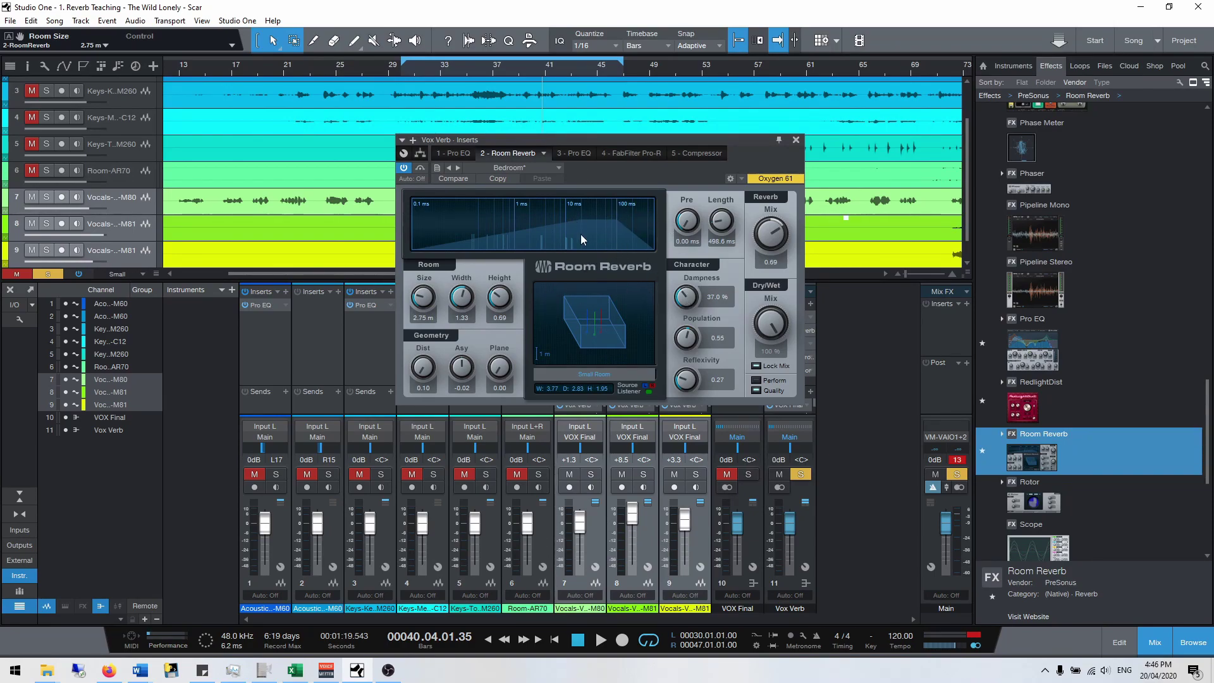
{"action": "left_click", "coordinate": [796, 140]}
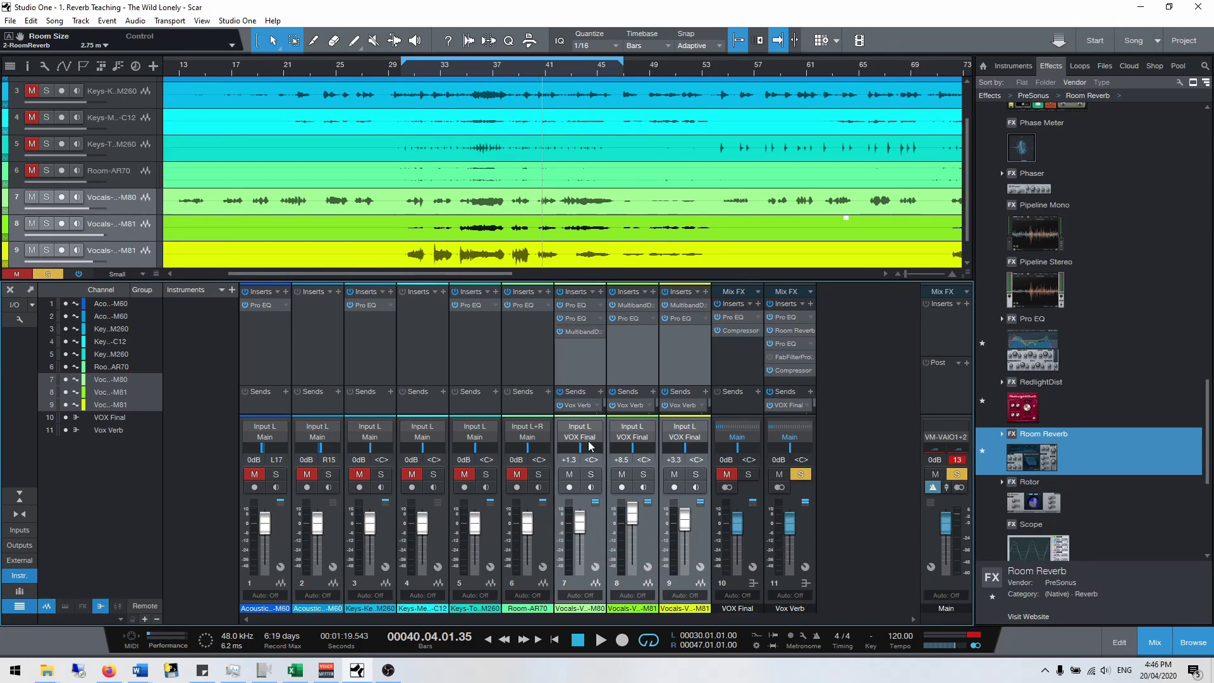
- Listen to the VOX Final channel soloed, with Vox Verb unsoloed and muted
{"action": "left_click", "coordinate": [750, 542]}
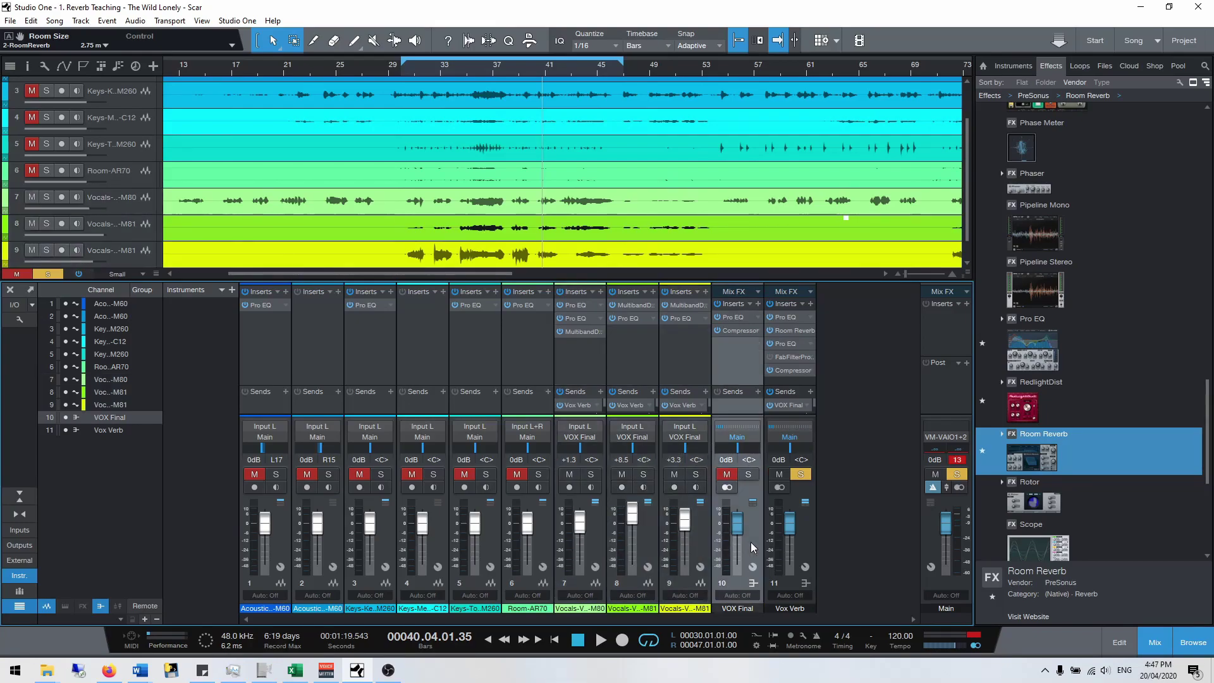
{"action": "left_click", "coordinate": [795, 478]}
{"action": "left_click", "coordinate": [748, 474]}
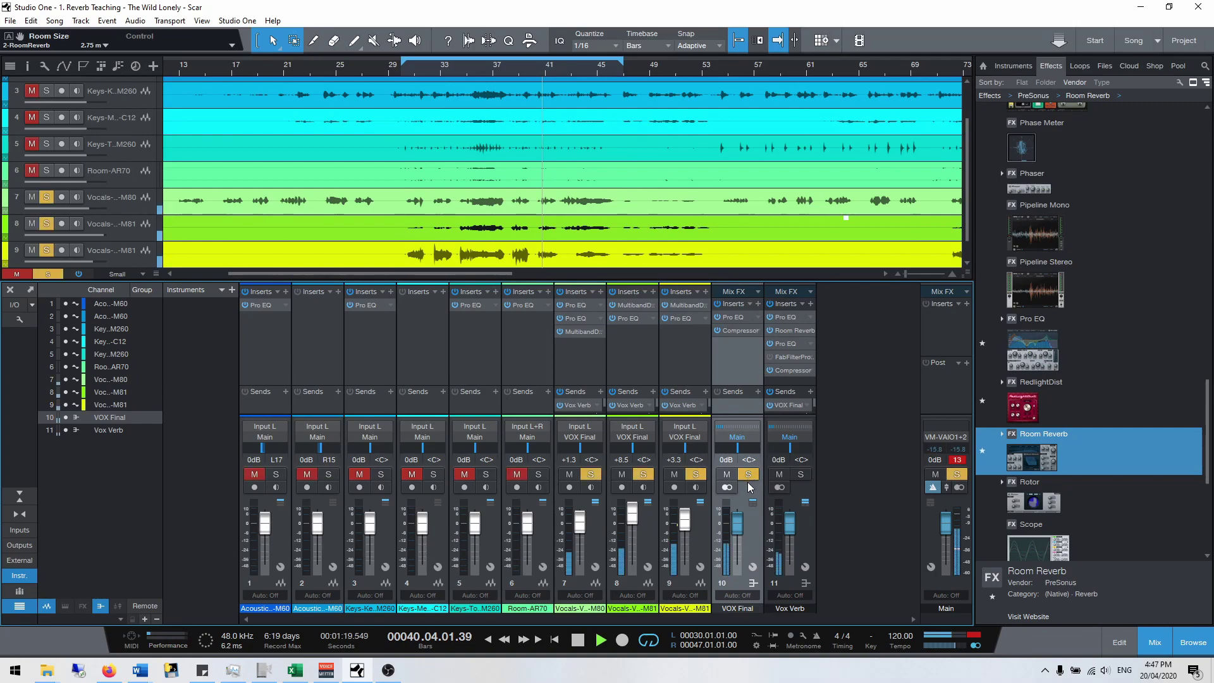
{"action": "left_click", "coordinate": [780, 474]}
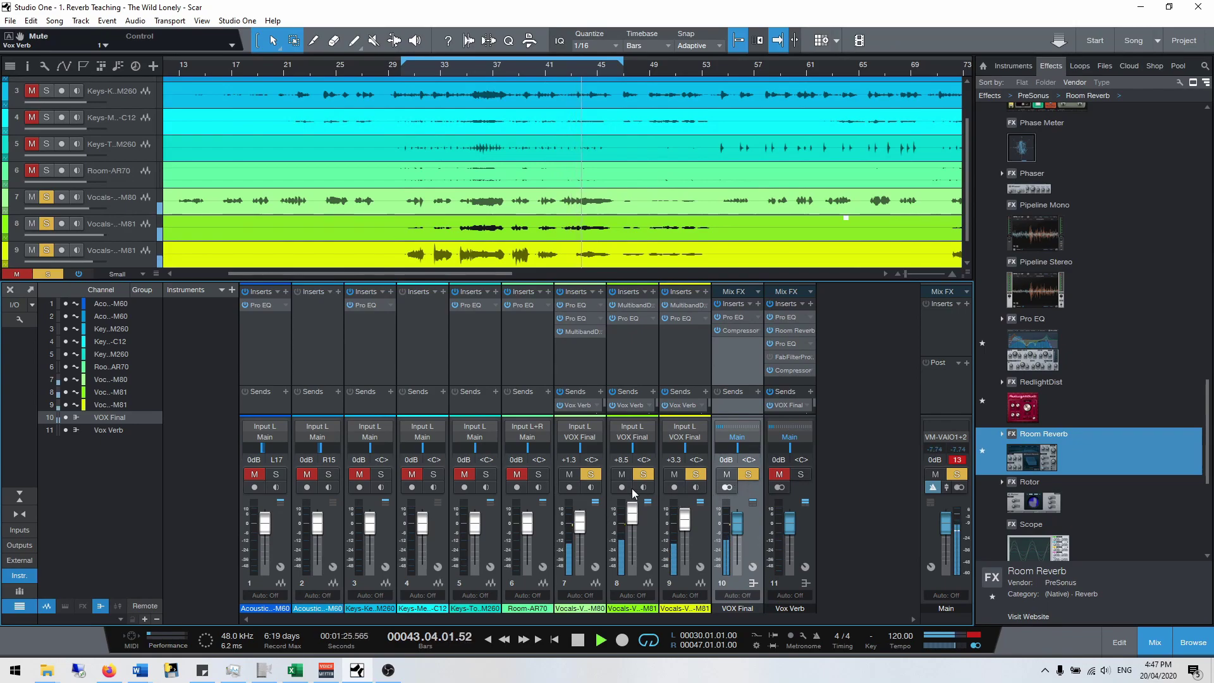
{"action": "key", "text": "space"}
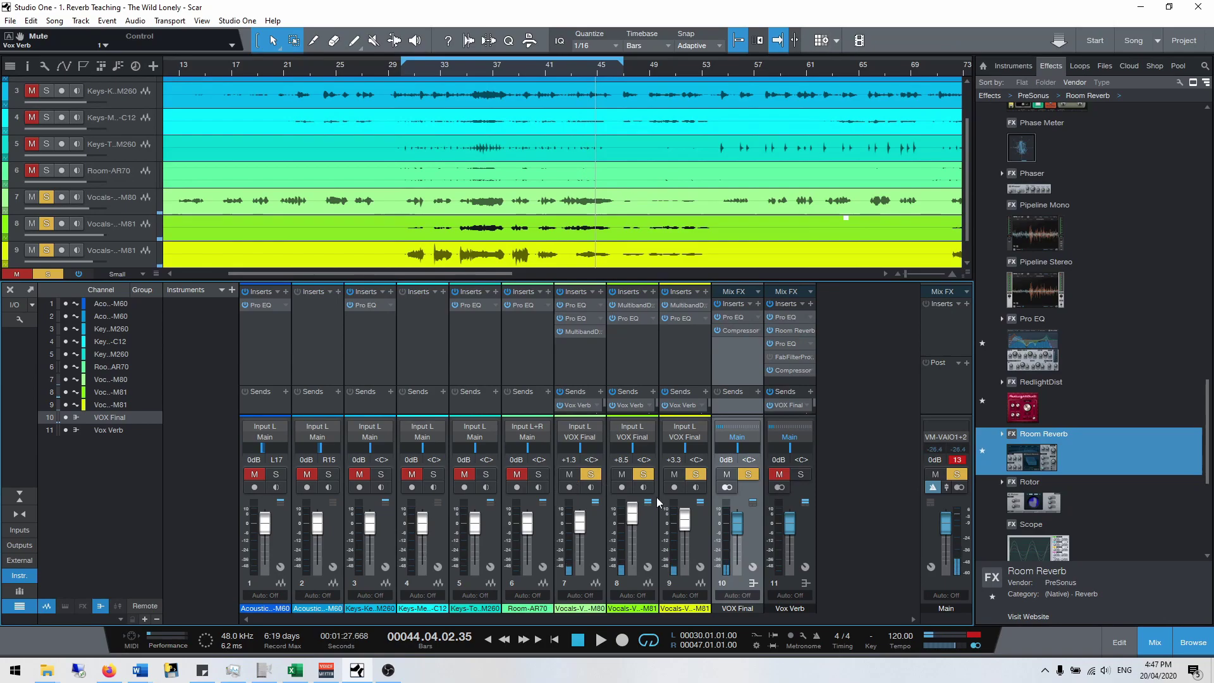
- Clear all solos, then unmute and solo Vox Verb and play back the reverb channel
{"action": "left_click", "coordinate": [749, 474], "text": "alt"}
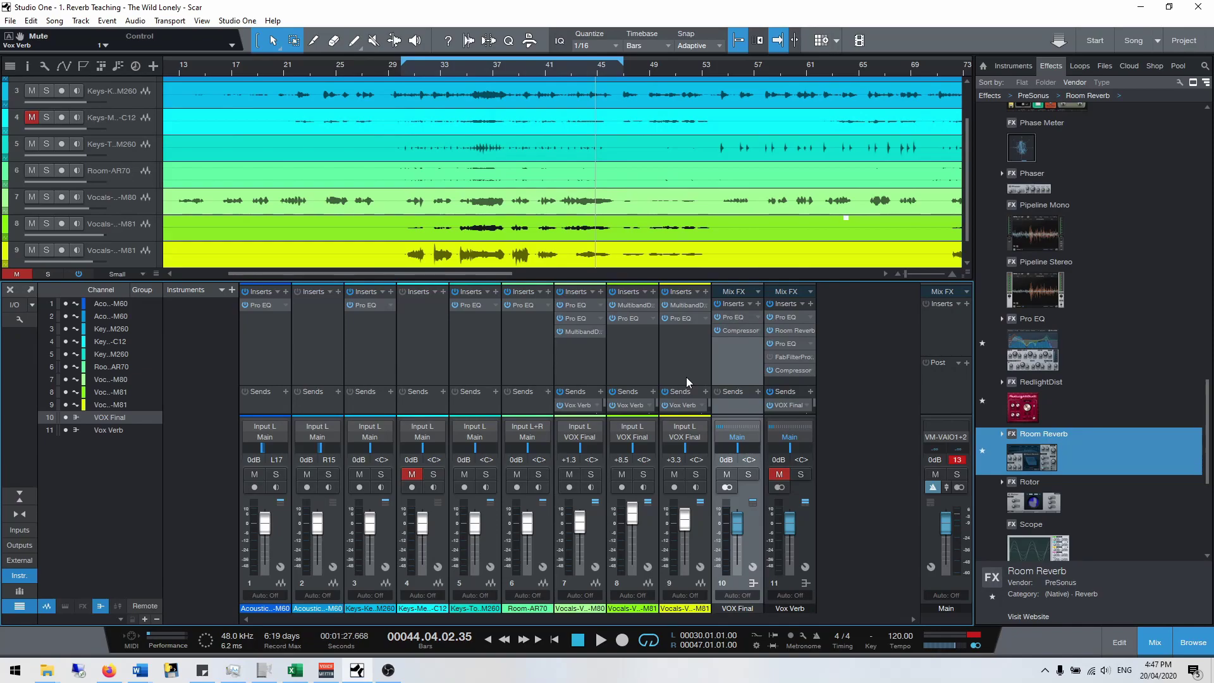
{"action": "left_click", "coordinate": [779, 474]}
{"action": "left_click", "coordinate": [801, 474]}
{"action": "key", "text": "space"}
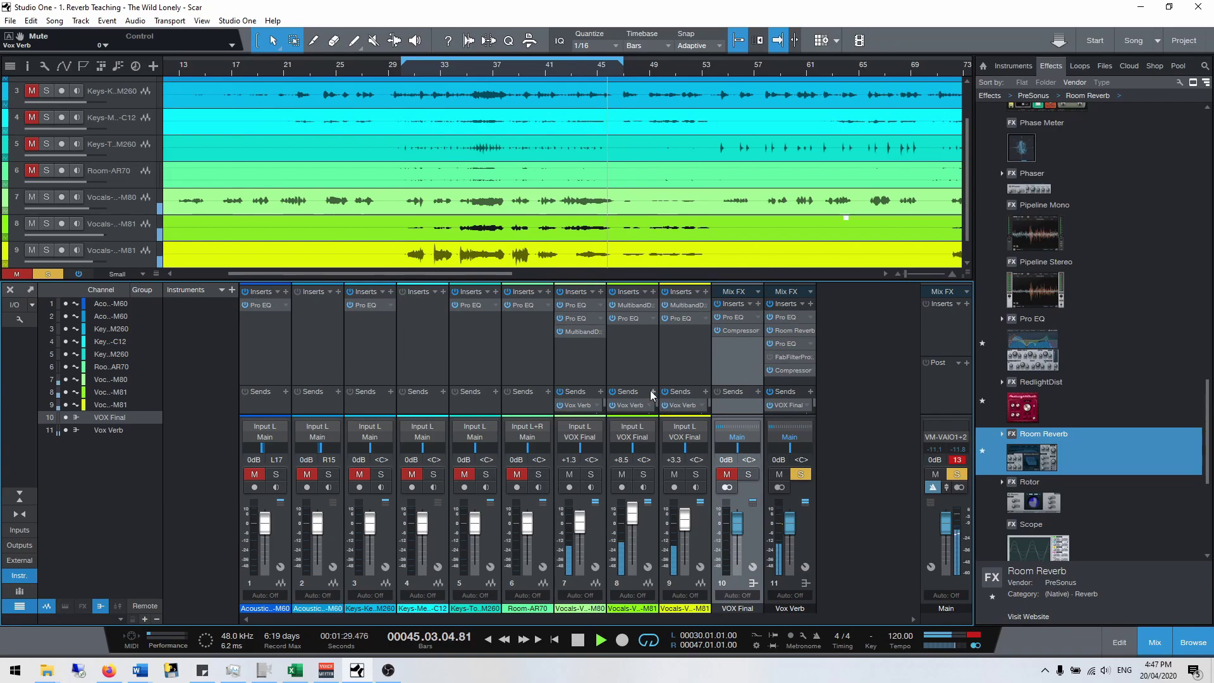
{"action": "key", "text": "space"}
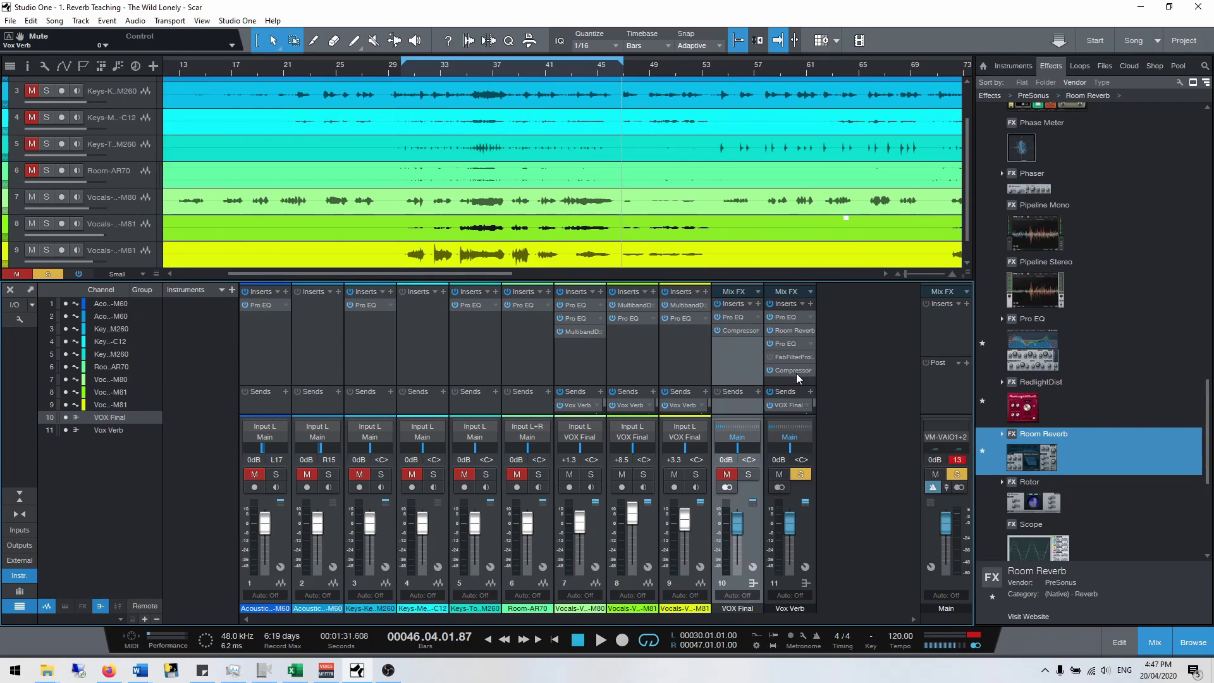
- Insert Room Reverb directly on the Vocals-Vocal3-M81 channel, view its mix controls, and remove the effect from that channel
{"action": "left_click_drag", "start_coordinate": [1028, 461], "coordinate": [679, 348]}
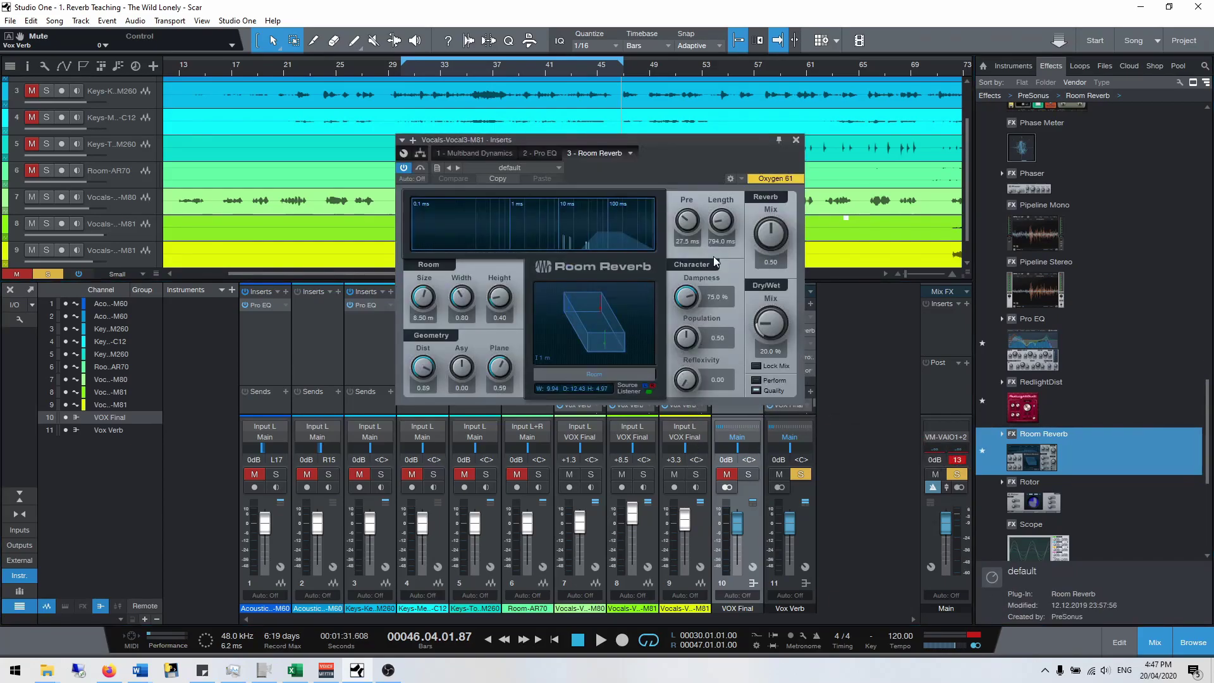
{"action": "left_click", "coordinate": [796, 141]}
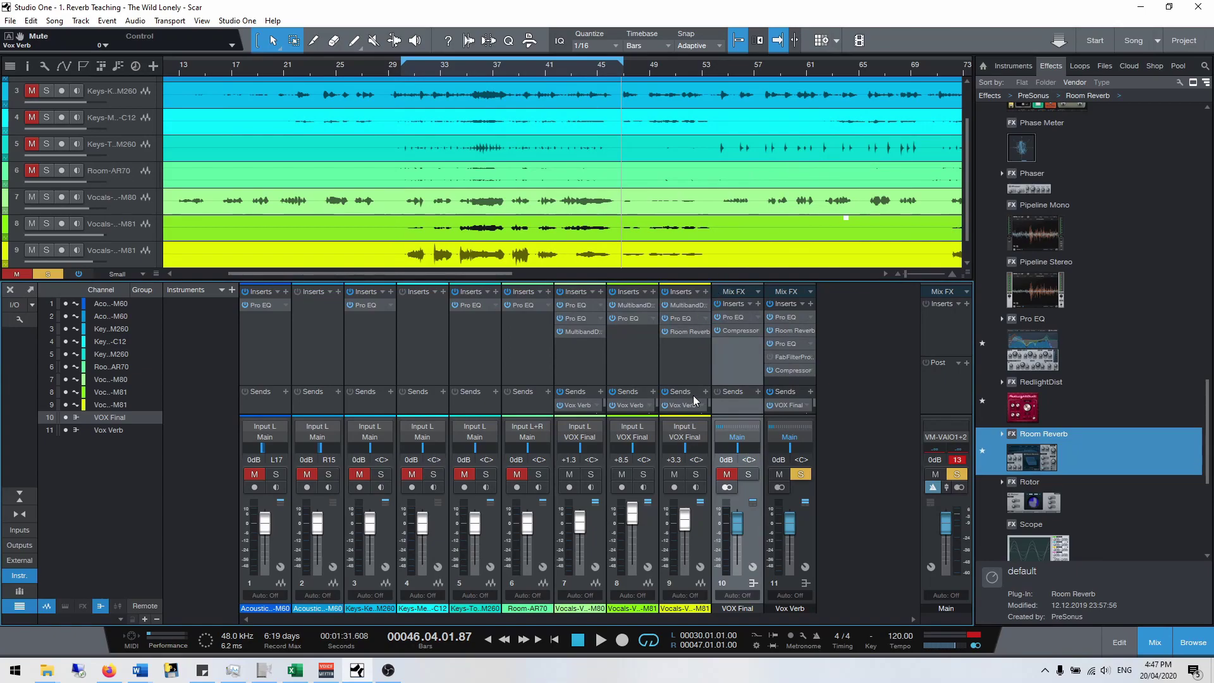
{"action": "left_click", "coordinate": [675, 334]}
{"action": "left_click_drag", "start_coordinate": [766, 261], "coordinate": [778, 237]}
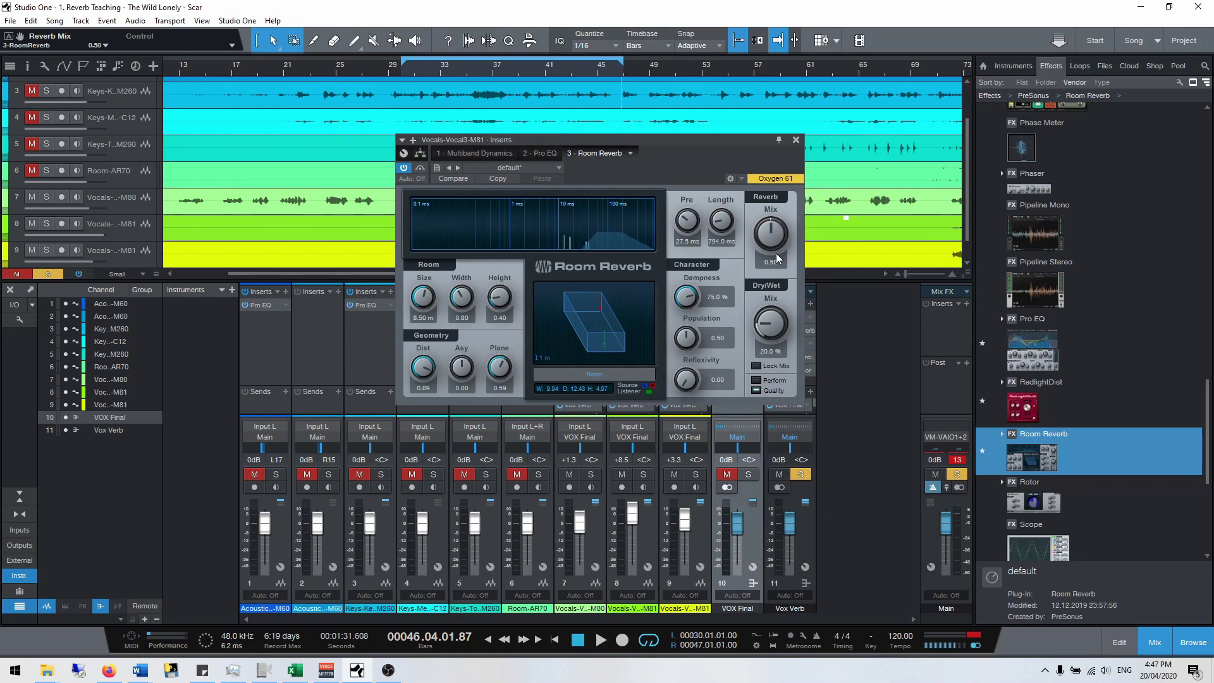
{"action": "left_click", "coordinate": [631, 153]}
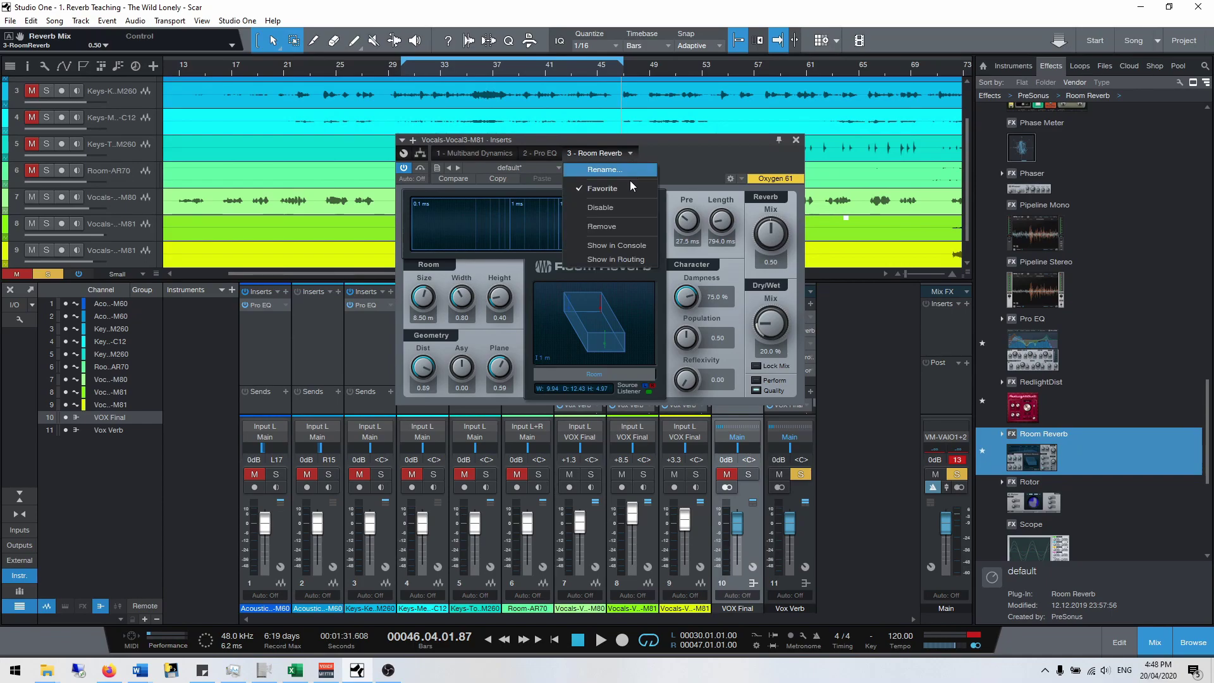
{"action": "left_click", "coordinate": [623, 222]}
{"action": "left_click", "coordinate": [812, 140]}
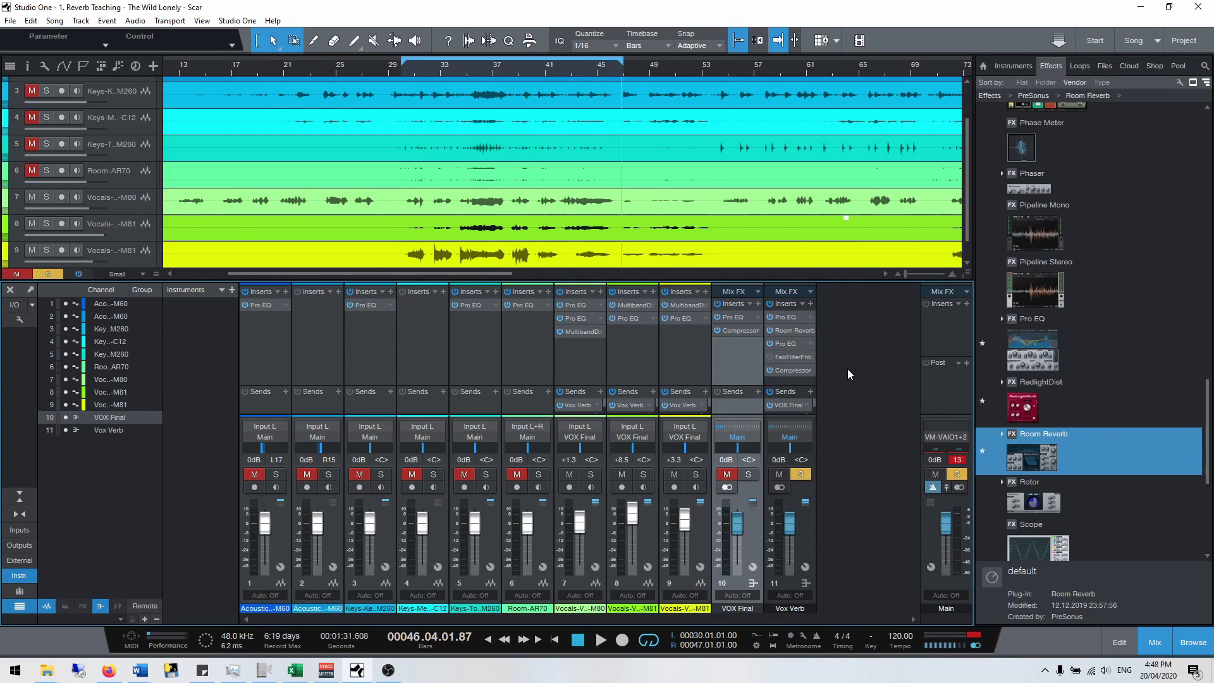
- View Vox Verb's Room Reverb, then open the Pro EQ ahead of it and raise the low-cut frequency to 1.16 kHz during playback
{"action": "left_click", "coordinate": [786, 328]}
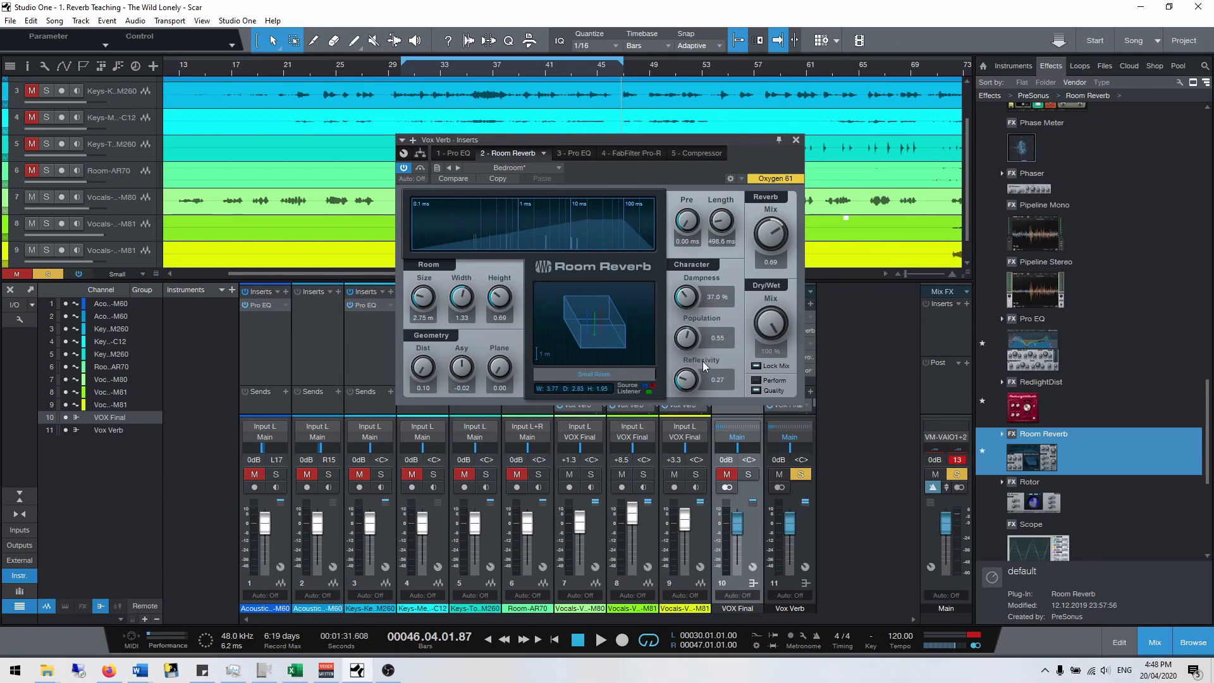
{"action": "left_click", "coordinate": [795, 139]}
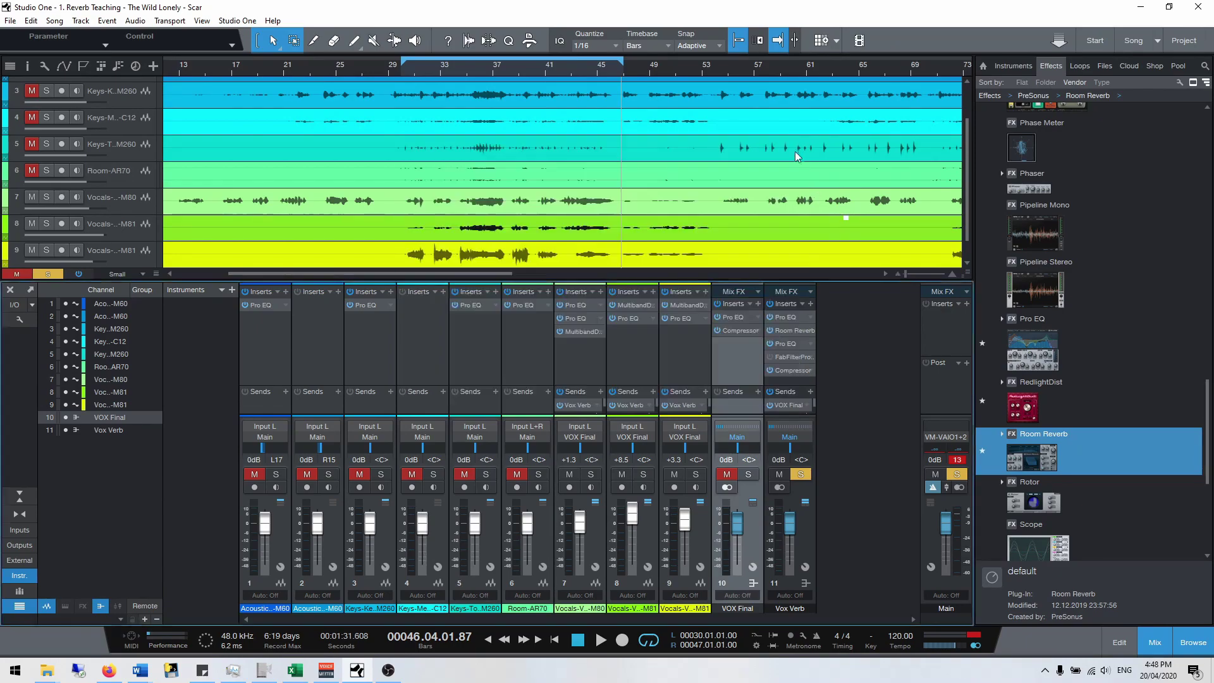
{"action": "left_click", "coordinate": [791, 314]}
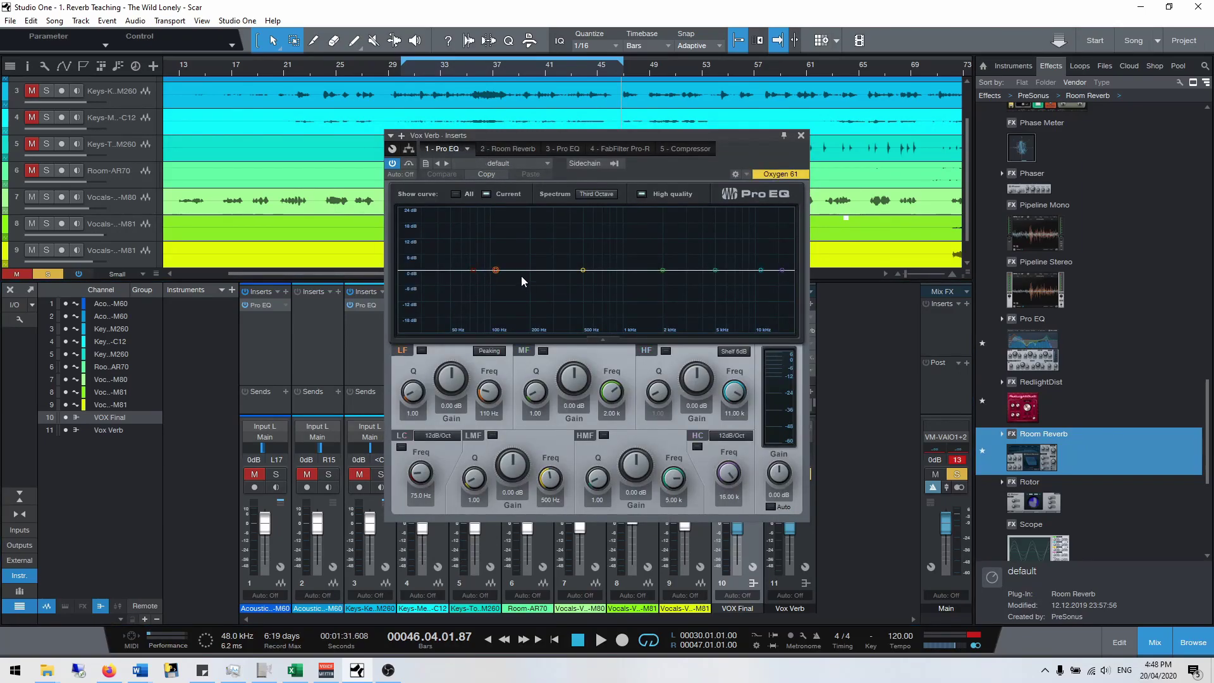
{"action": "left_click_drag", "start_coordinate": [677, 136], "coordinate": [553, 104]}
{"action": "key", "text": "space"}
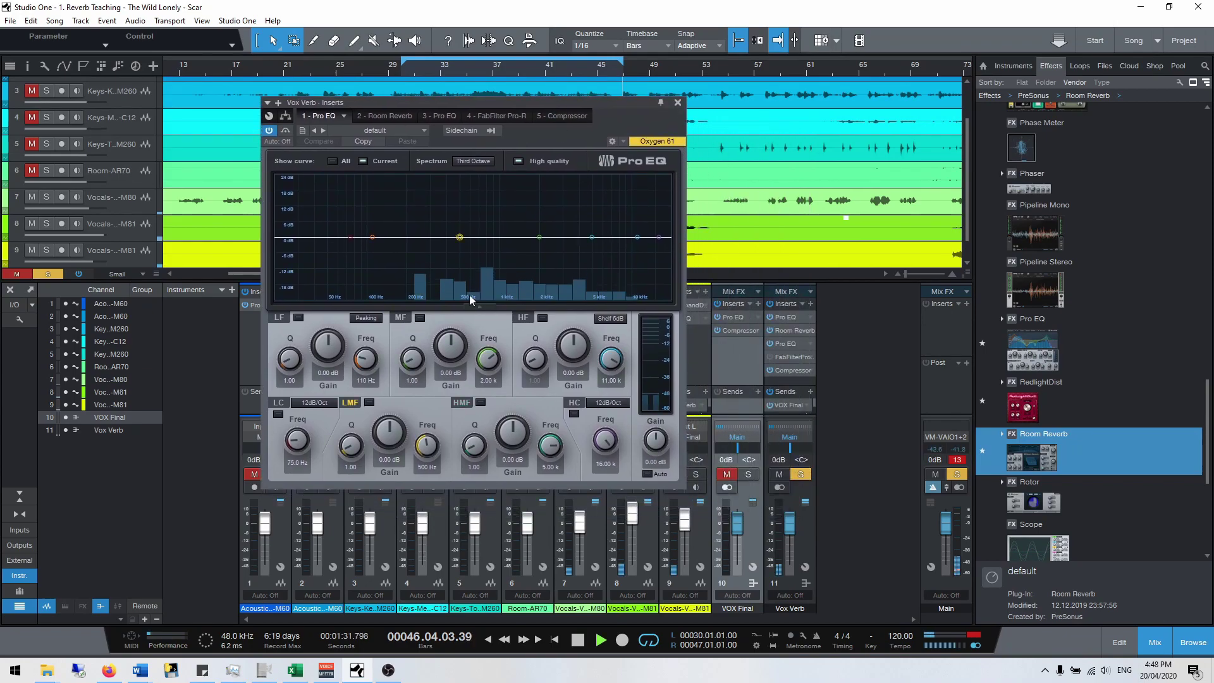
{"action": "left_click", "coordinate": [350, 236]}
{"action": "left_click_drag", "start_coordinate": [350, 237], "coordinate": [508, 249]}
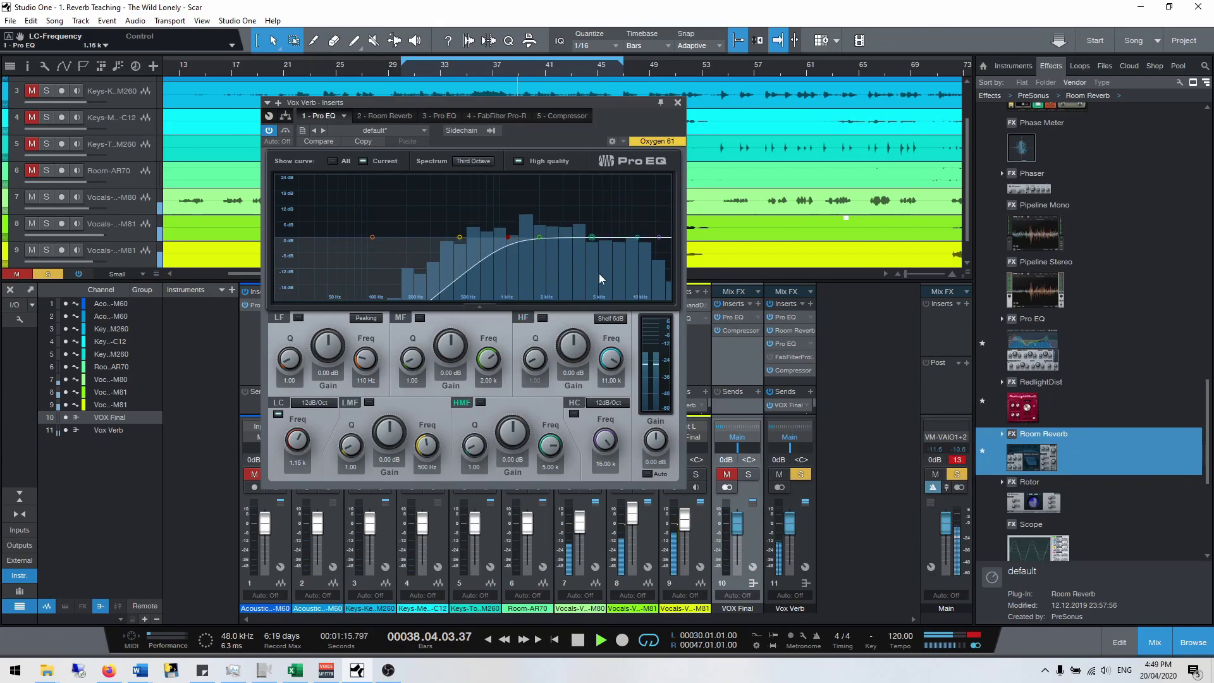
- Lower the low cut to 93.3 Hz, settle it at 248 Hz, and set the MF band to 2.45 kHz at -0.24 dB
{"action": "left_click_drag", "start_coordinate": [508, 238], "coordinate": [364, 240]}
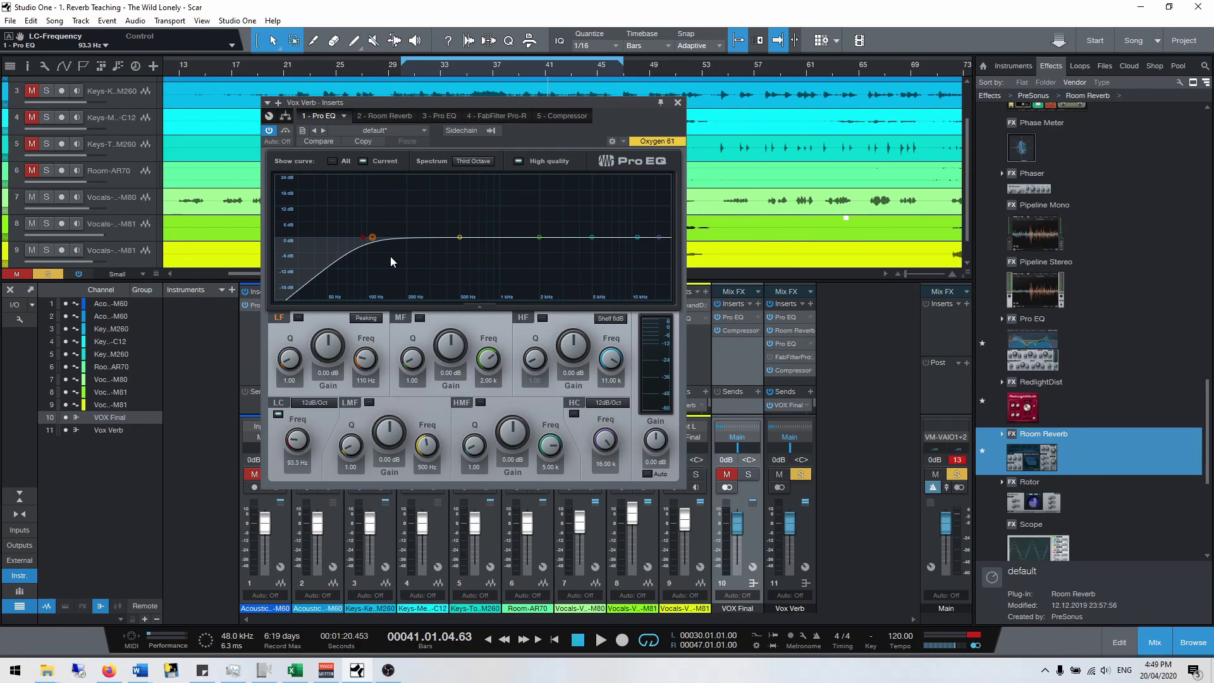
{"action": "left_click_drag", "start_coordinate": [365, 241], "coordinate": [420, 247]}
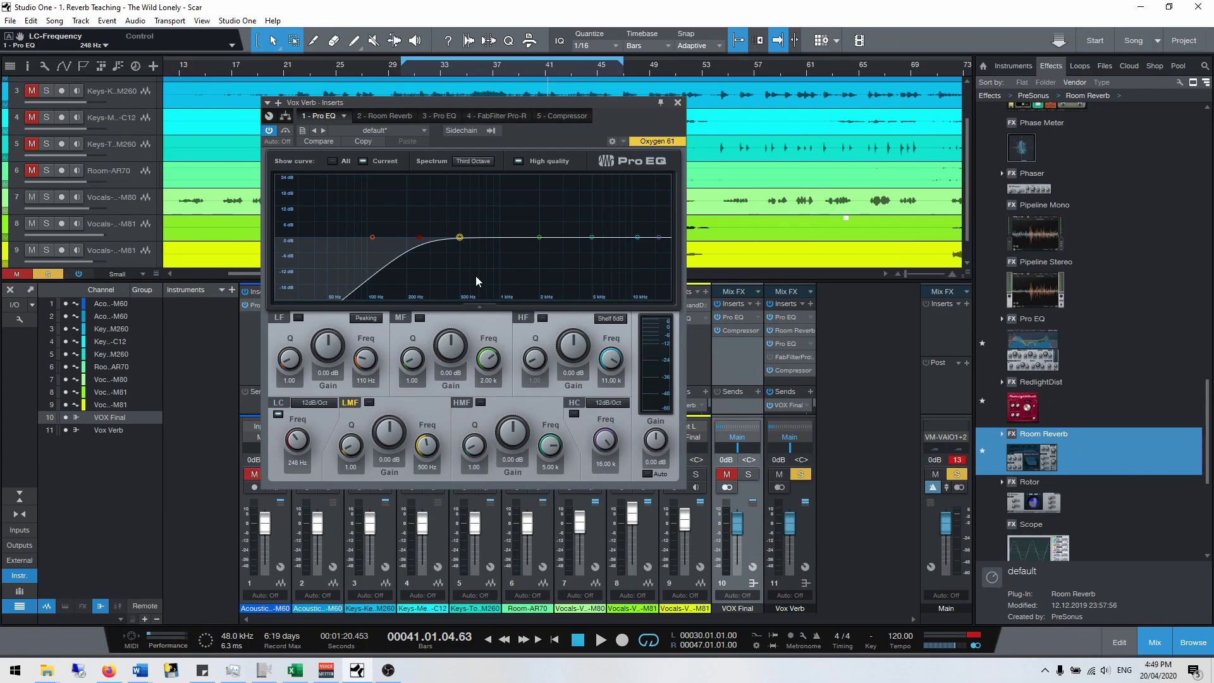
{"action": "mouse_move", "coordinate": [538, 238]}
{"action": "left_mouse_down"}
{"action": "mouse_move", "coordinate": [442, 211]}
{"action": "mouse_move", "coordinate": [535, 277]}
{"action": "mouse_move", "coordinate": [545, 216]}
{"action": "mouse_move", "coordinate": [552, 238]}
{"action": "left_mouse_up"}
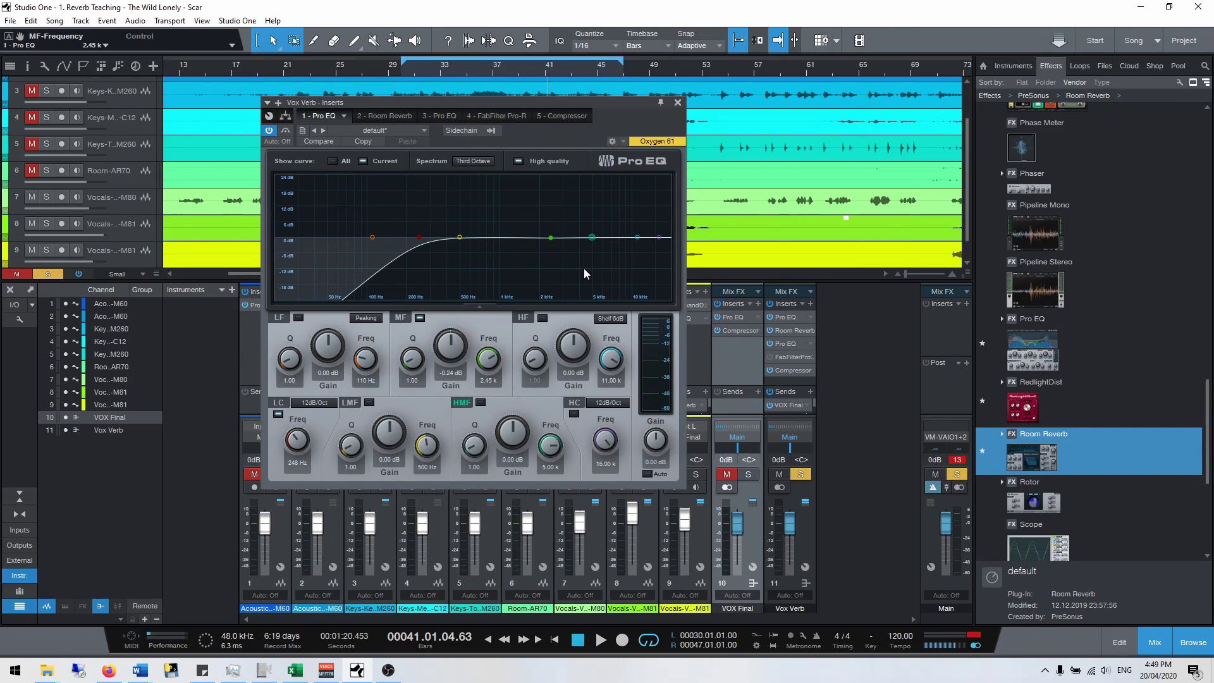
{"action": "key", "text": "space"}
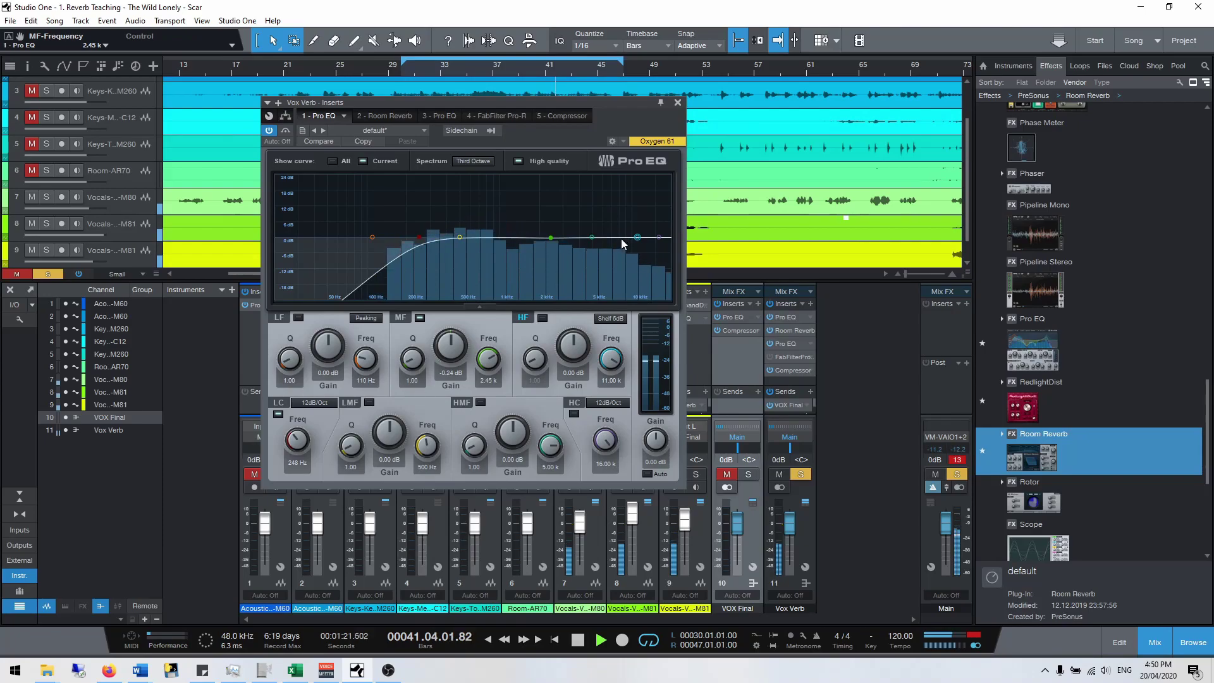
{"action": "key", "text": "space"}
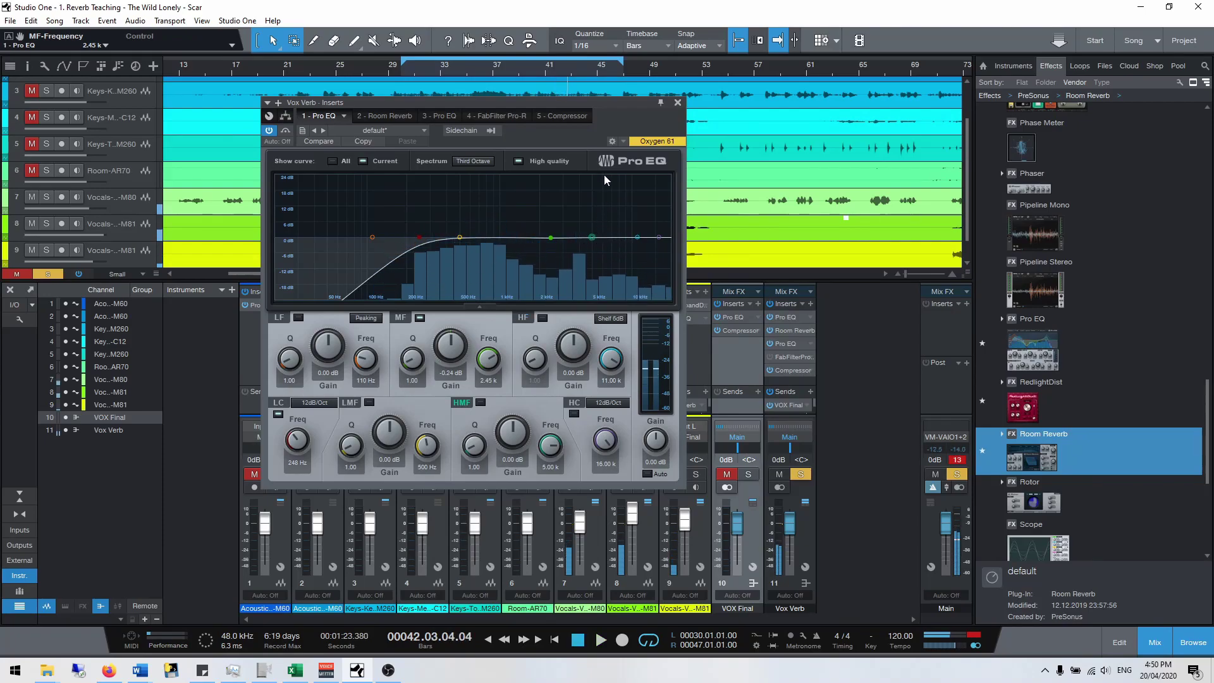
- Boost the Pro EQ's MF band by 13.16 dB at 6.03 kHz during playback, and close the equalizer window
{"action": "left_click_drag", "start_coordinate": [608, 104], "coordinate": [832, 411]}
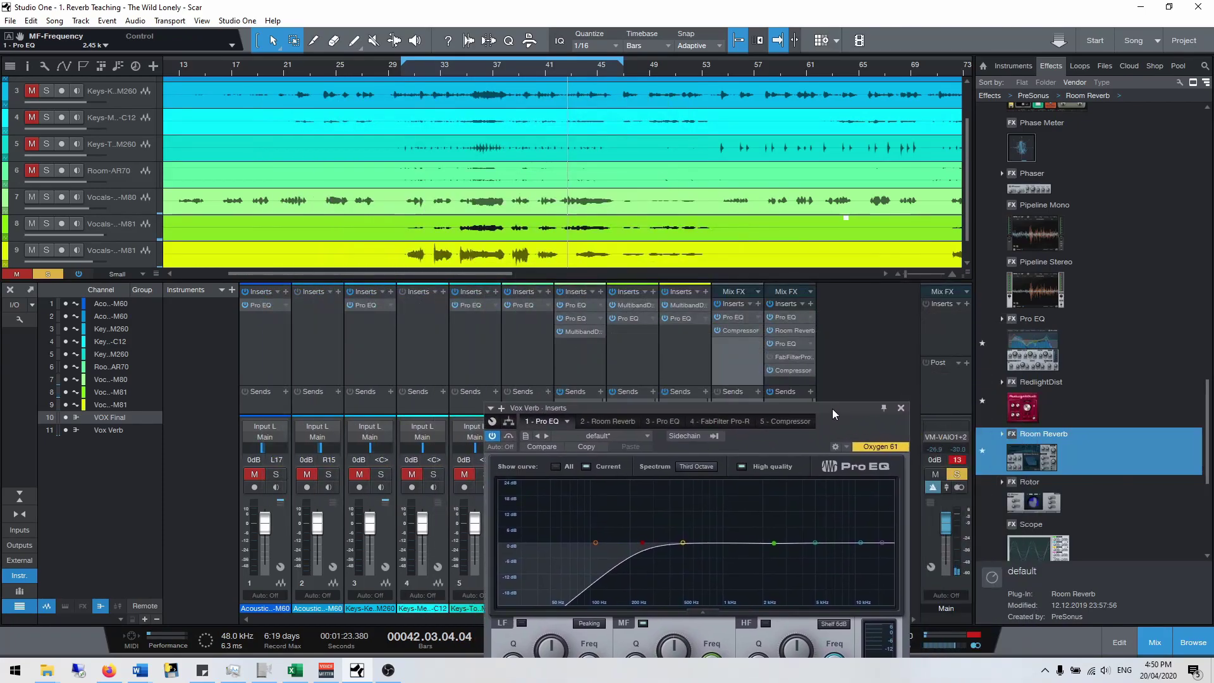
{"action": "left_click_drag", "start_coordinate": [725, 409], "coordinate": [612, 131]}
{"action": "key", "text": "space"}
{"action": "left_click_drag", "start_coordinate": [662, 268], "coordinate": [715, 234]}
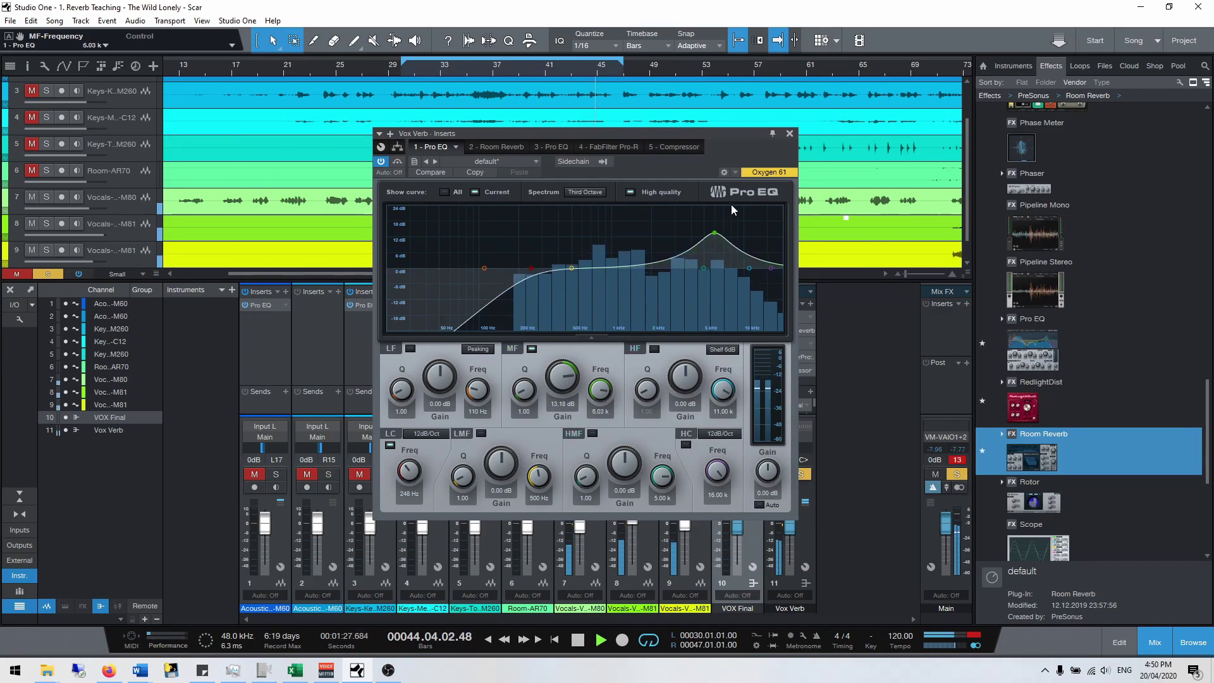
{"action": "left_click", "coordinate": [789, 133]}
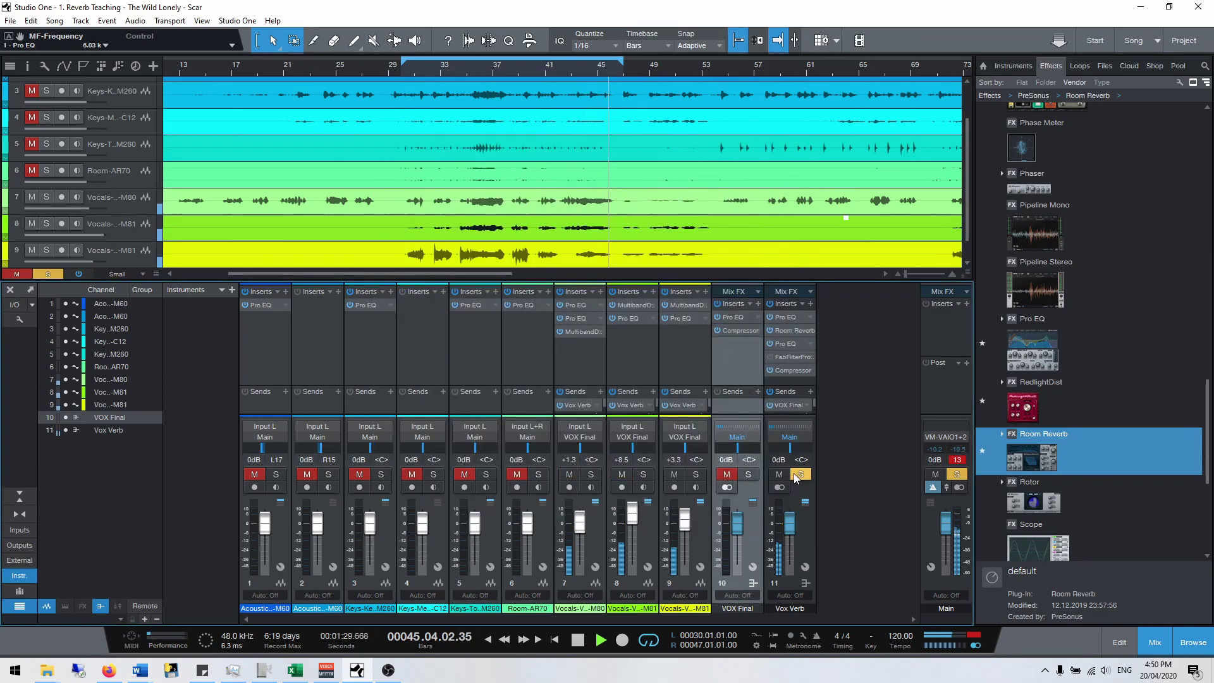
- Stop playback, move the first Pro EQ's MF band on Vox Verb back to 1.94 kHz near 0 dB, and close the equalizer
{"action": "key", "text": "space"}
{"action": "left_click", "coordinate": [784, 316]}
{"action": "left_click_drag", "start_coordinate": [718, 270], "coordinate": [649, 268]}
{"action": "left_click", "coordinate": [789, 134]}
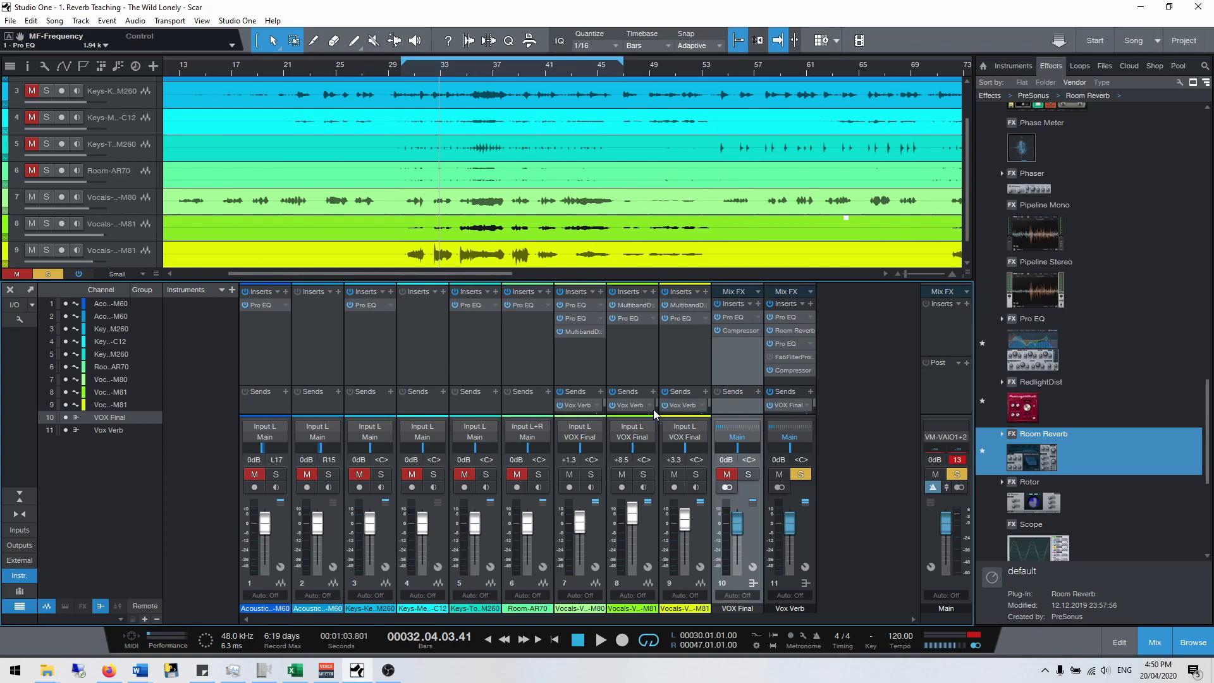
- View the Pro EQ after the reverb on Vox Verb, then open that channel's Compressor and raise its knee to 13.06 dB
{"action": "left_click", "coordinate": [787, 343]}
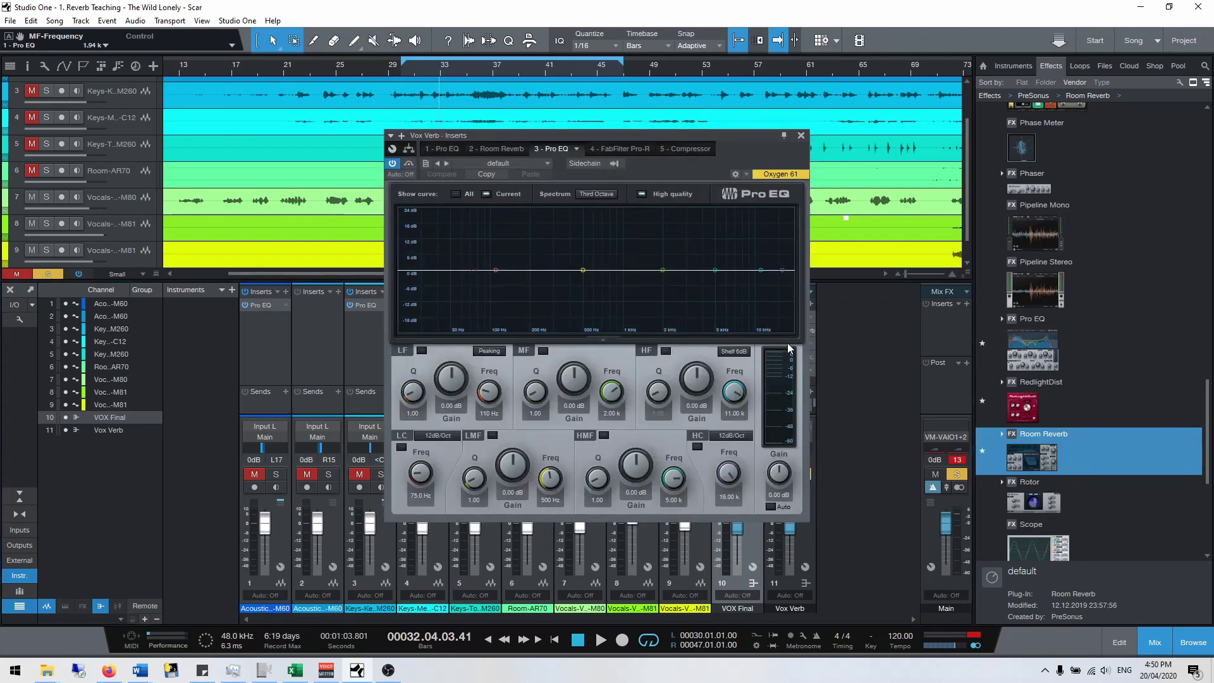
{"action": "left_click", "coordinate": [801, 136]}
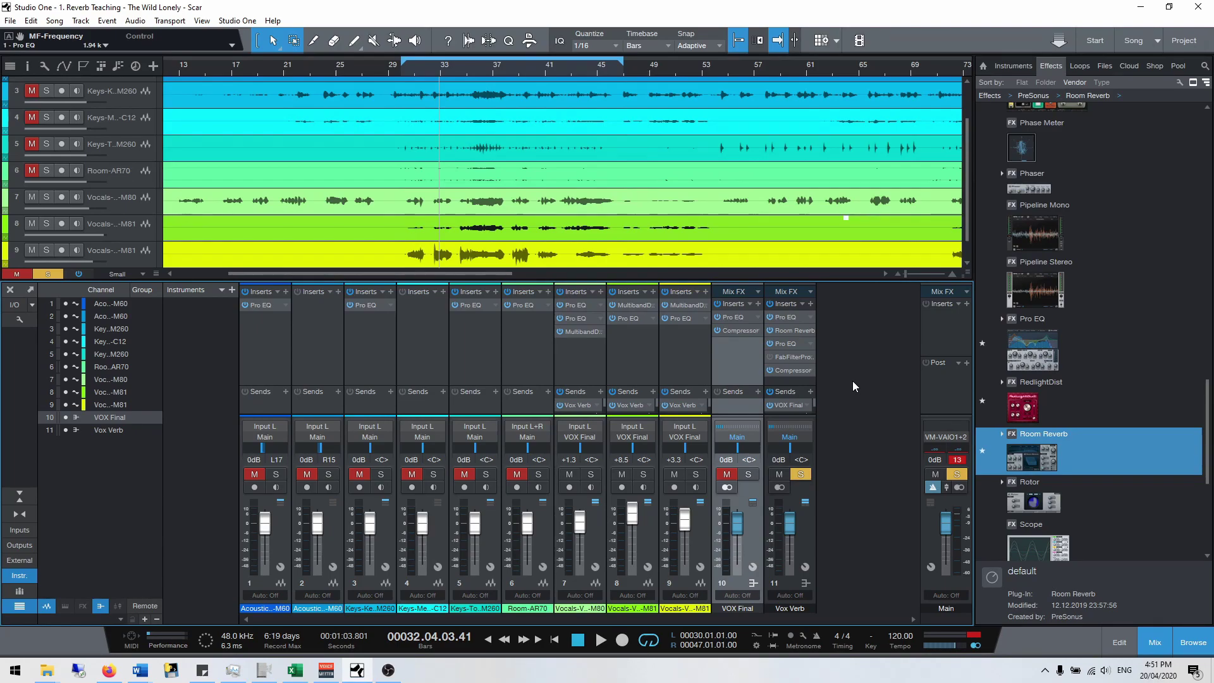
{"action": "left_click", "coordinate": [790, 373]}
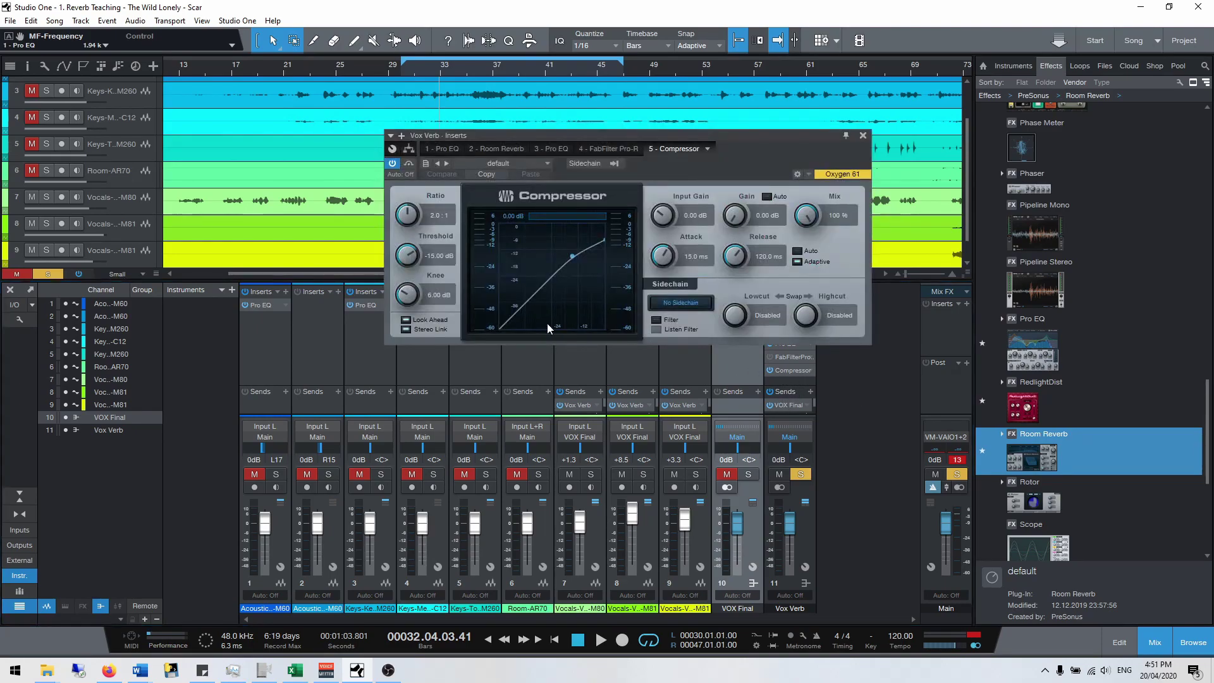
{"action": "left_click_drag", "start_coordinate": [406, 293], "coordinate": [420, 278]}
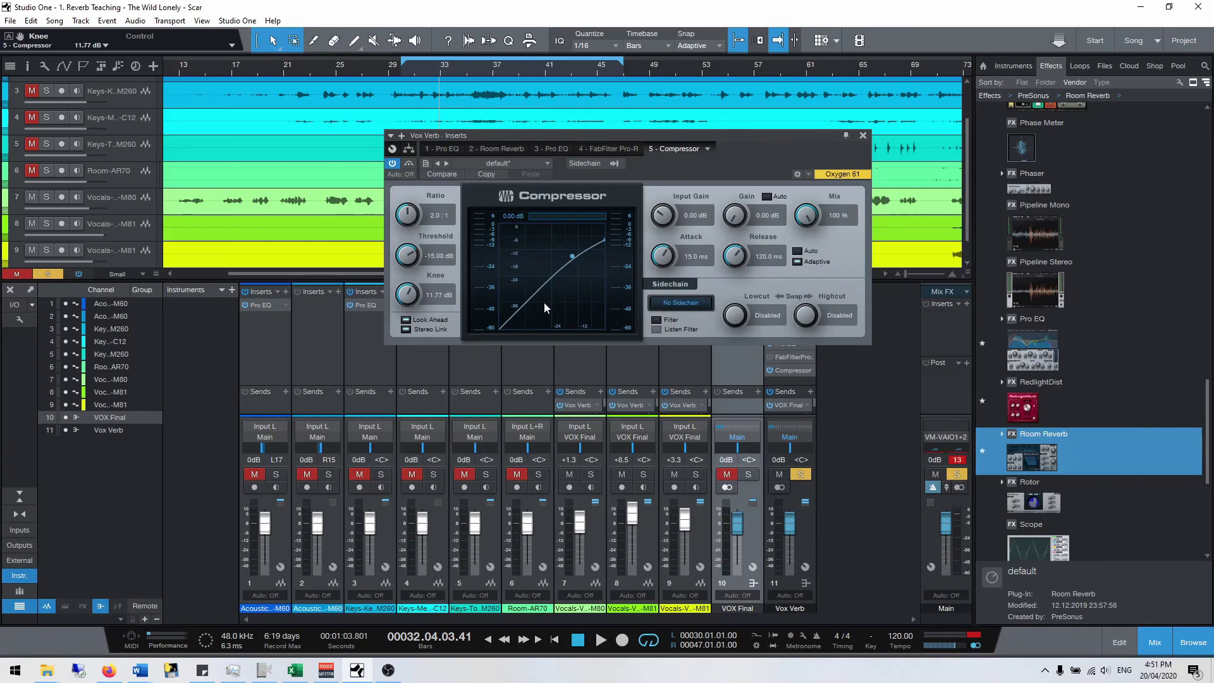
{"action": "mouse_move", "coordinate": [412, 298]}
{"action": "left_mouse_down"}
{"action": "mouse_move", "coordinate": [413, 286]}
{"action": "mouse_move", "coordinate": [420, 303]}
{"action": "left_mouse_up"}
- During playback, set the Vox Verb Compressor's threshold to -9.24 dB and knee to 9.38 dB, then close it and stop playback
{"action": "key", "text": "space"}
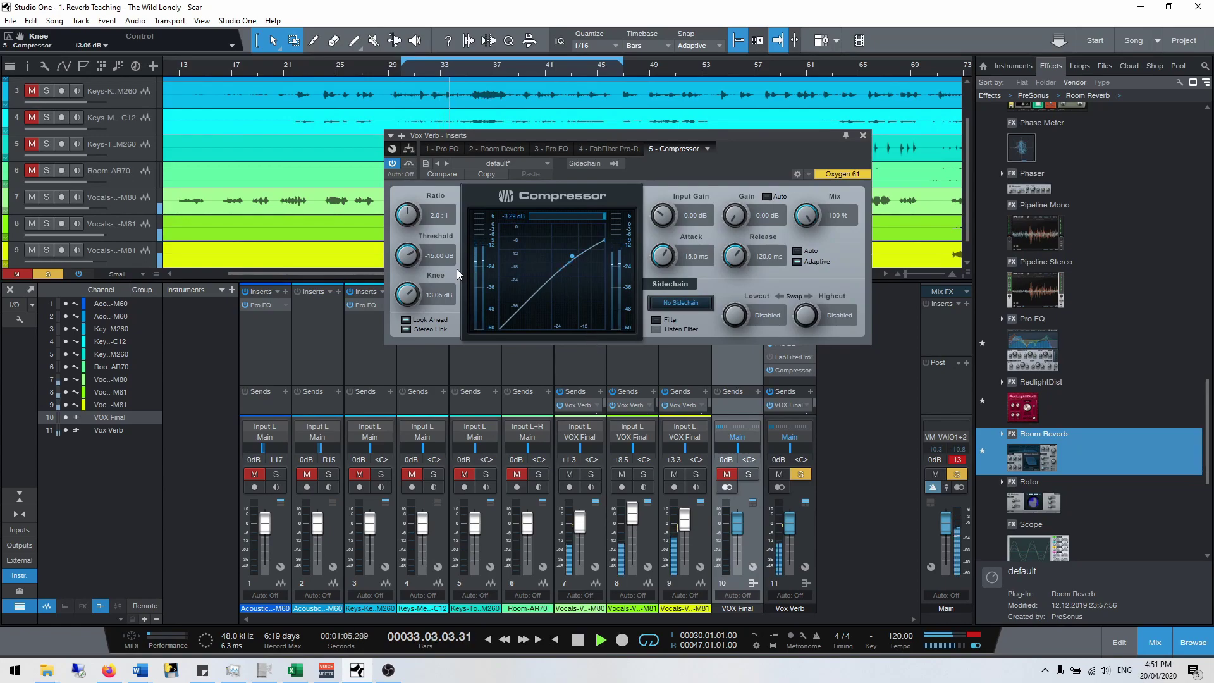
{"action": "left_click_drag", "start_coordinate": [423, 260], "coordinate": [429, 253]}
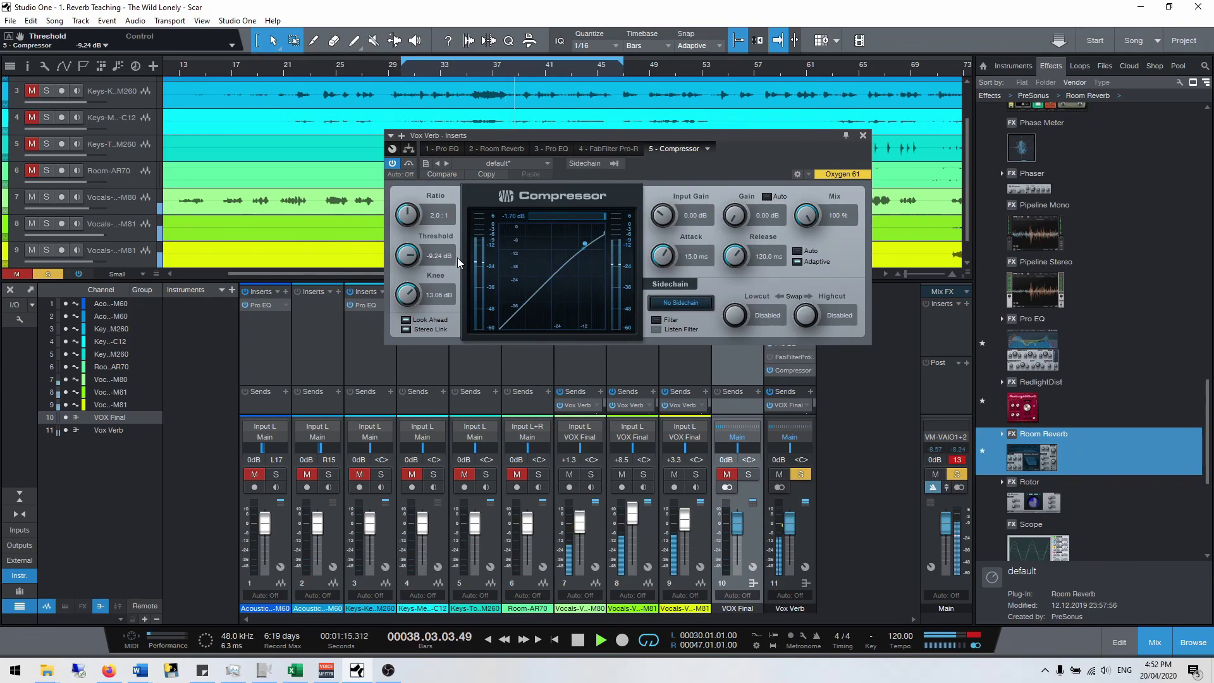
{"action": "left_click_drag", "start_coordinate": [412, 296], "coordinate": [418, 297]}
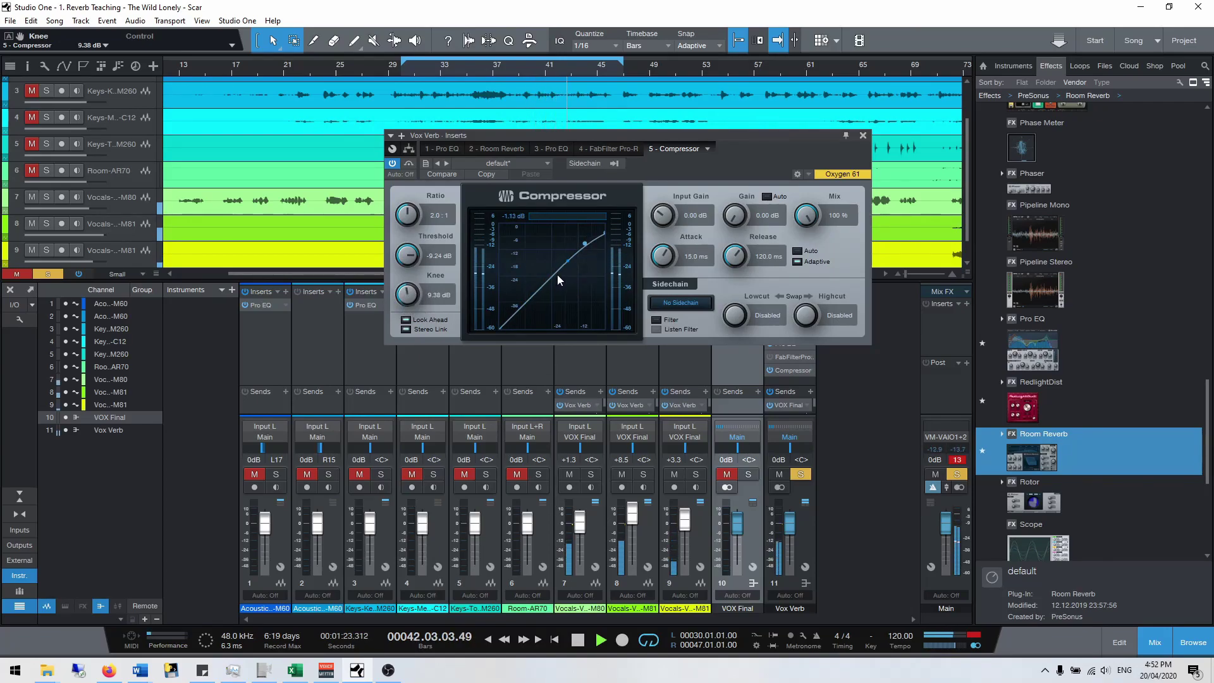
{"action": "left_click", "coordinate": [863, 135]}
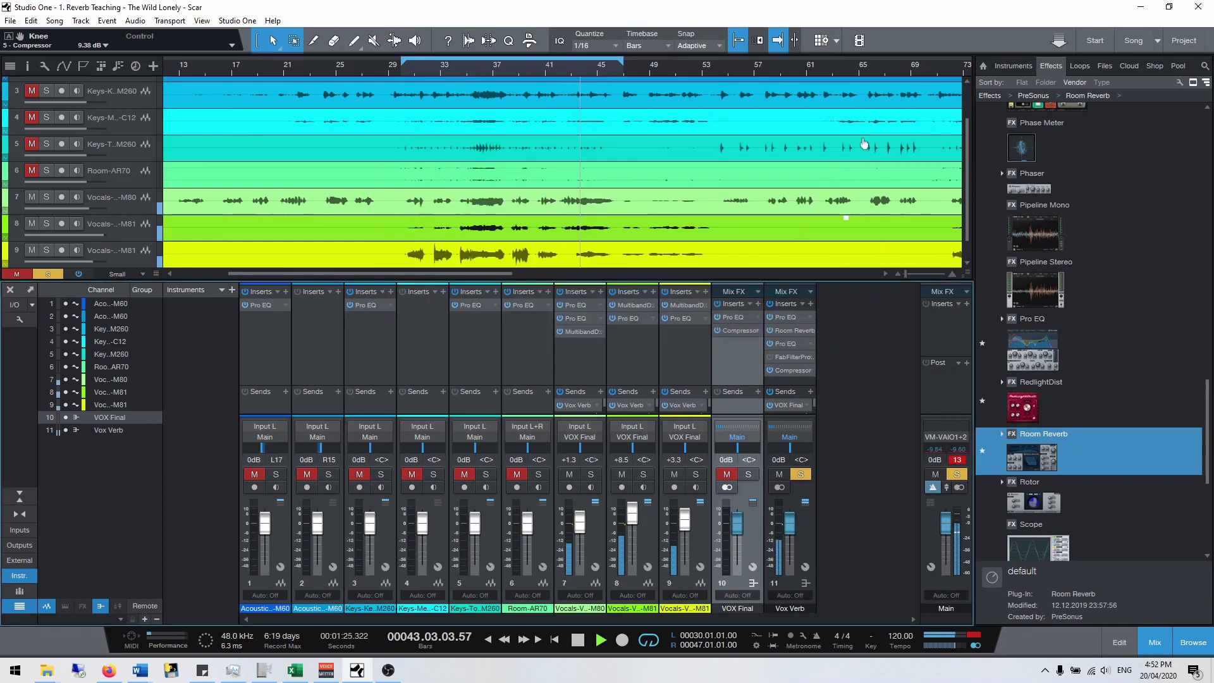
{"action": "key", "text": "space"}
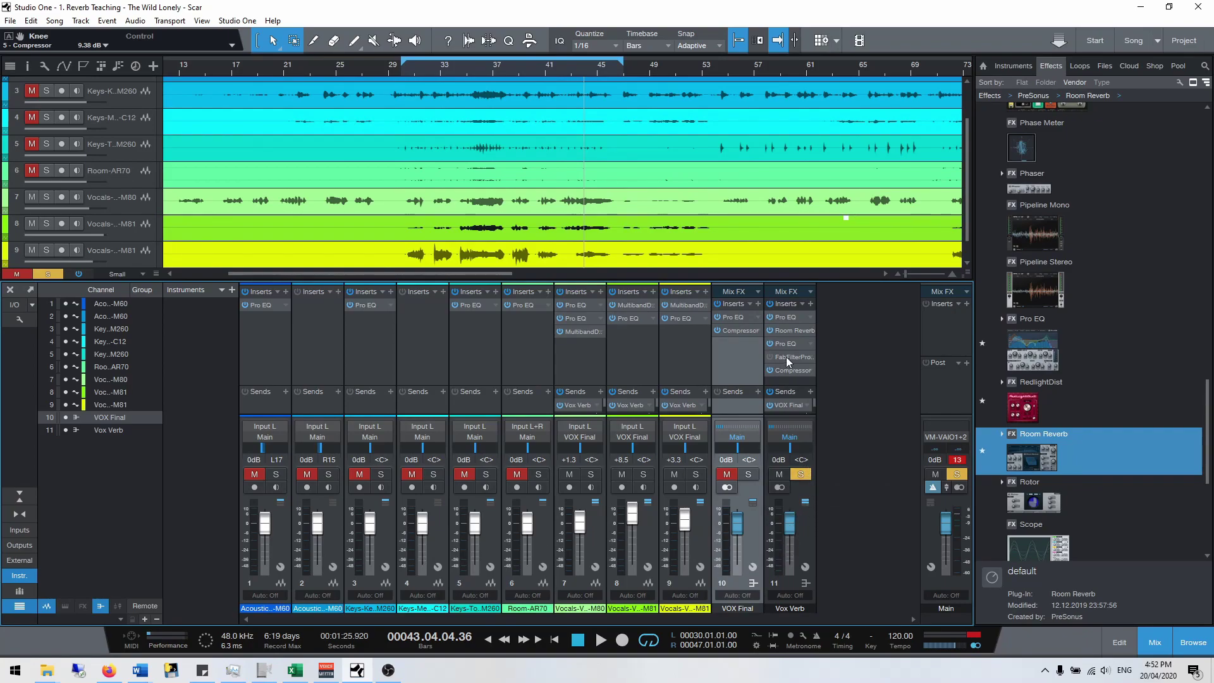
- View Vox Verb's Room Reverb, unsolo the channel, and play the full mix with the reverb channel muted and unmuted
{"action": "left_click", "coordinate": [787, 330]}
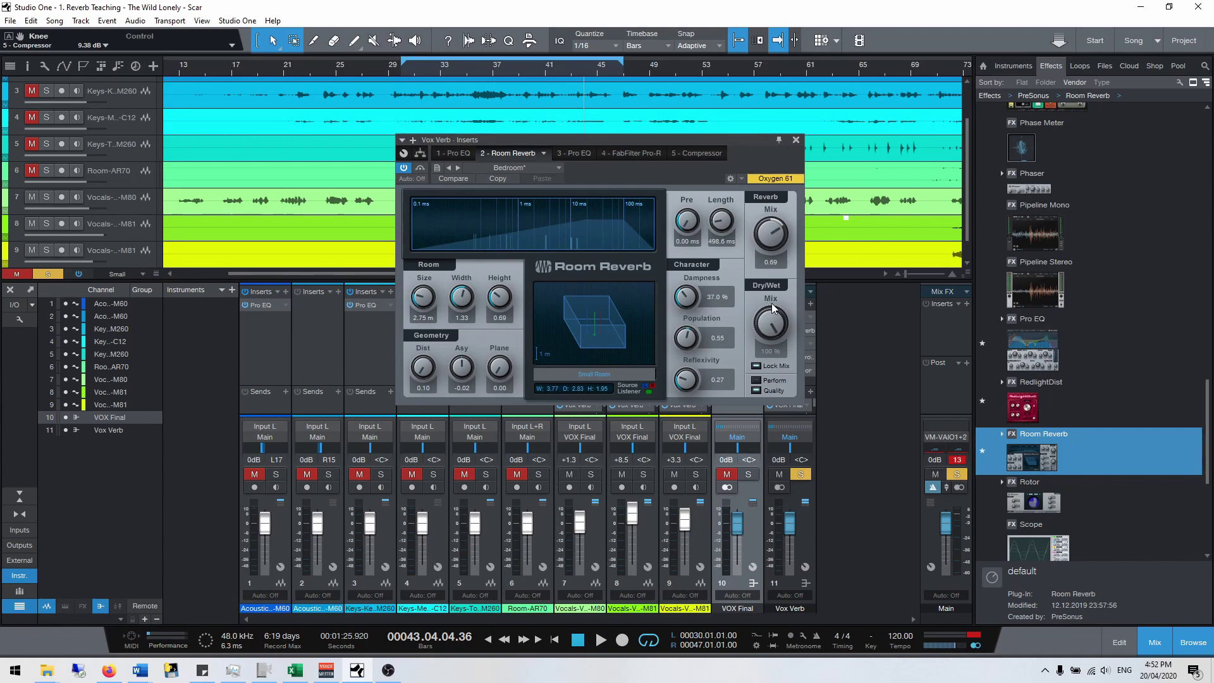
{"action": "left_click", "coordinate": [796, 140]}
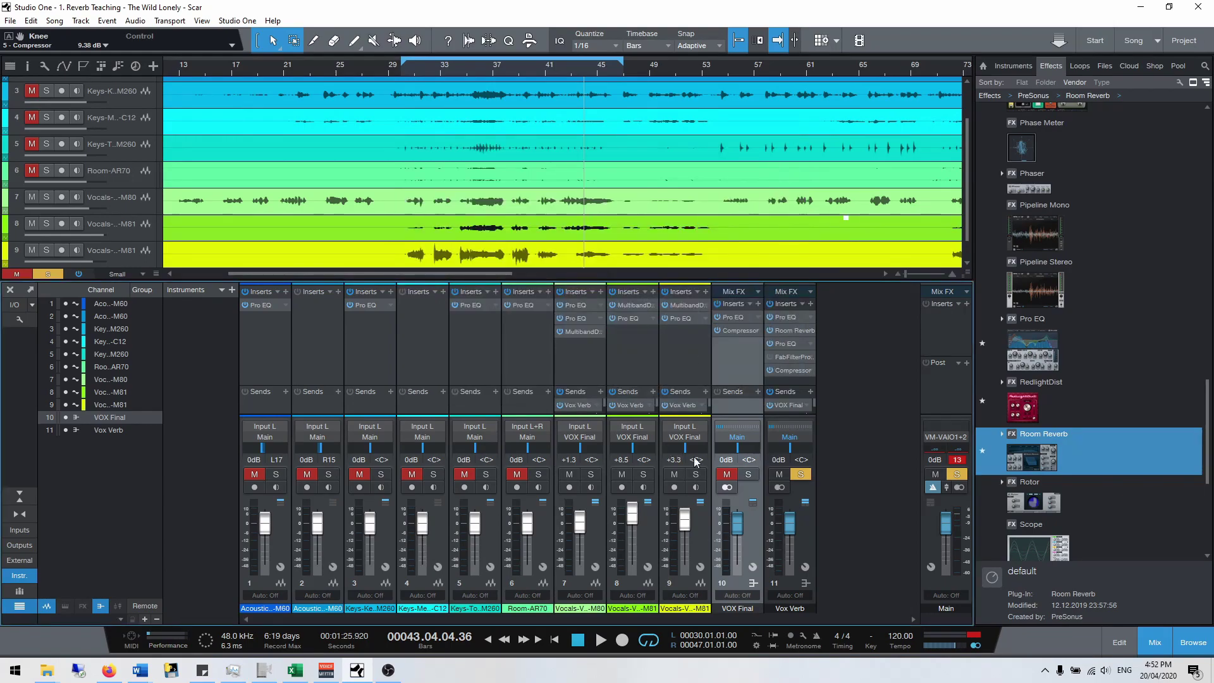
{"action": "left_click", "coordinate": [805, 474]}
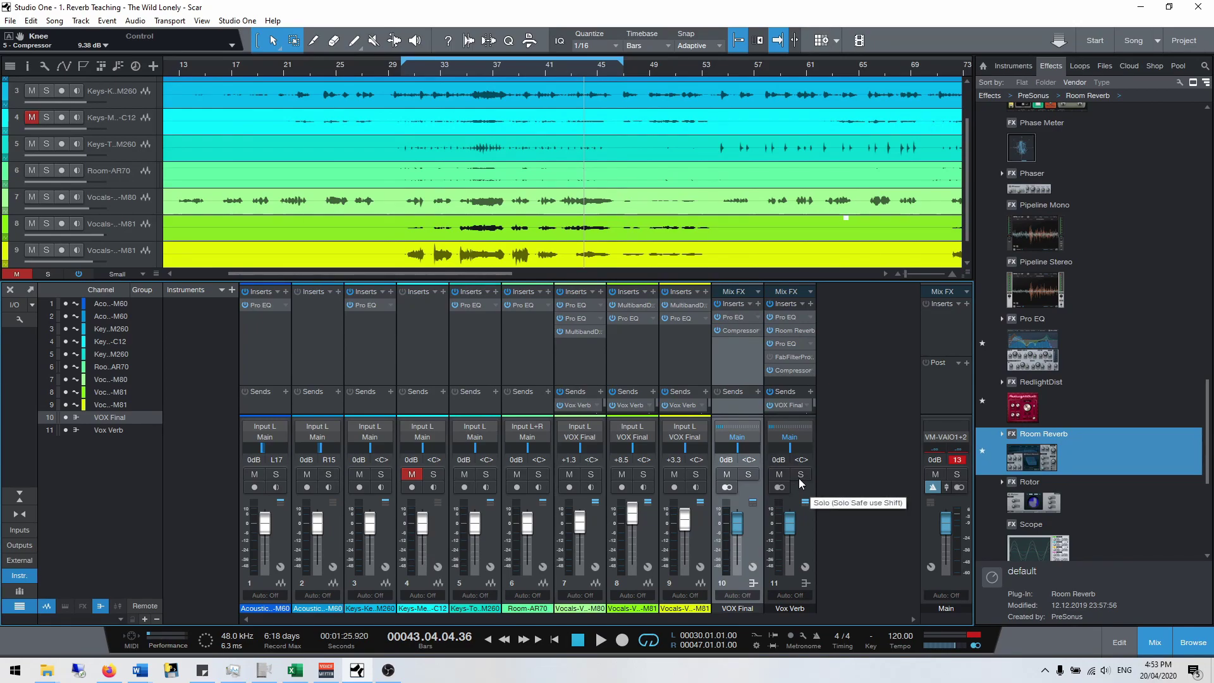
{"action": "key", "text": "space"}
{"action": "left_click", "coordinate": [781, 474]}
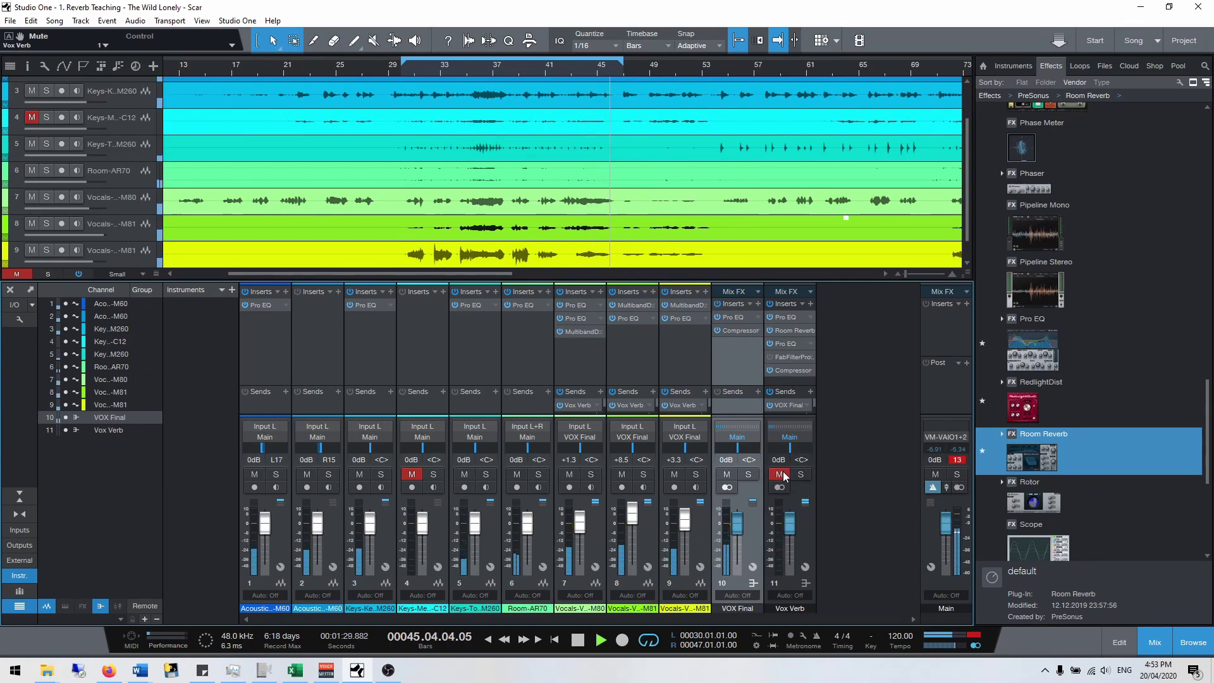
{"action": "left_click", "coordinate": [782, 474]}
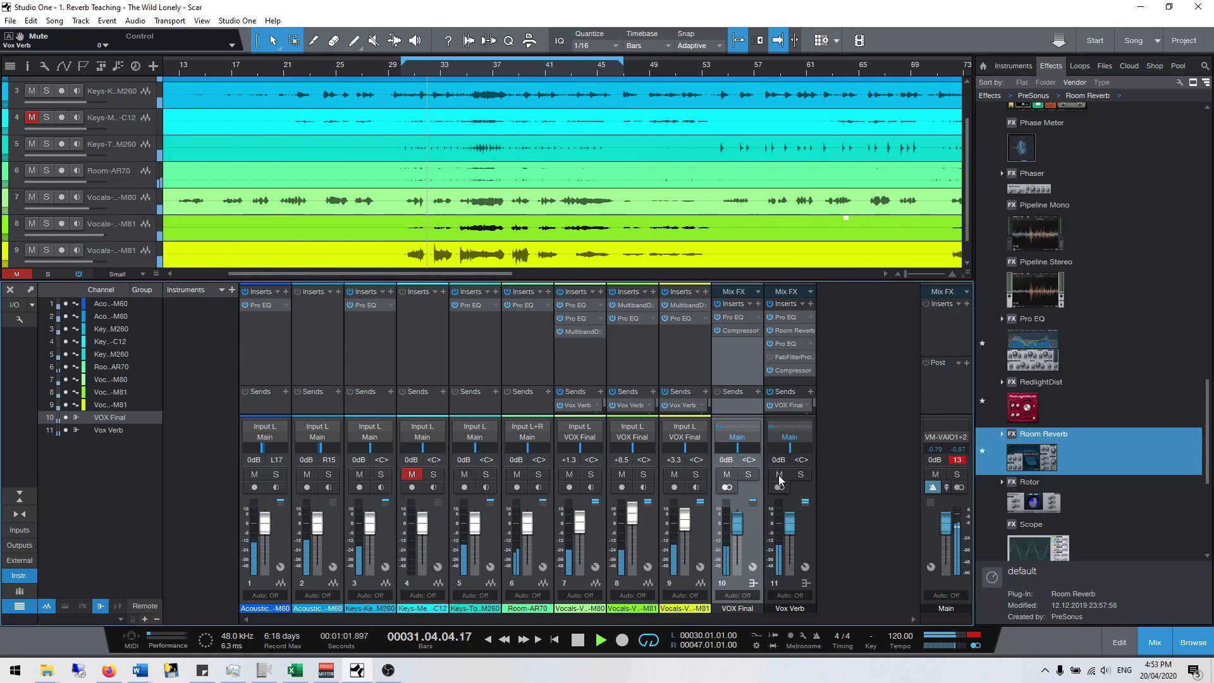
- Lower the Vox Verb channel level to -3.9 dB, compare it muted and unmuted, and stop playback
{"action": "mouse_move", "coordinate": [786, 514]}
{"action": "left_mouse_down"}
{"action": "mouse_move", "coordinate": [797, 562]}
{"action": "mouse_move", "coordinate": [795, 534]}
{"action": "left_mouse_up"}
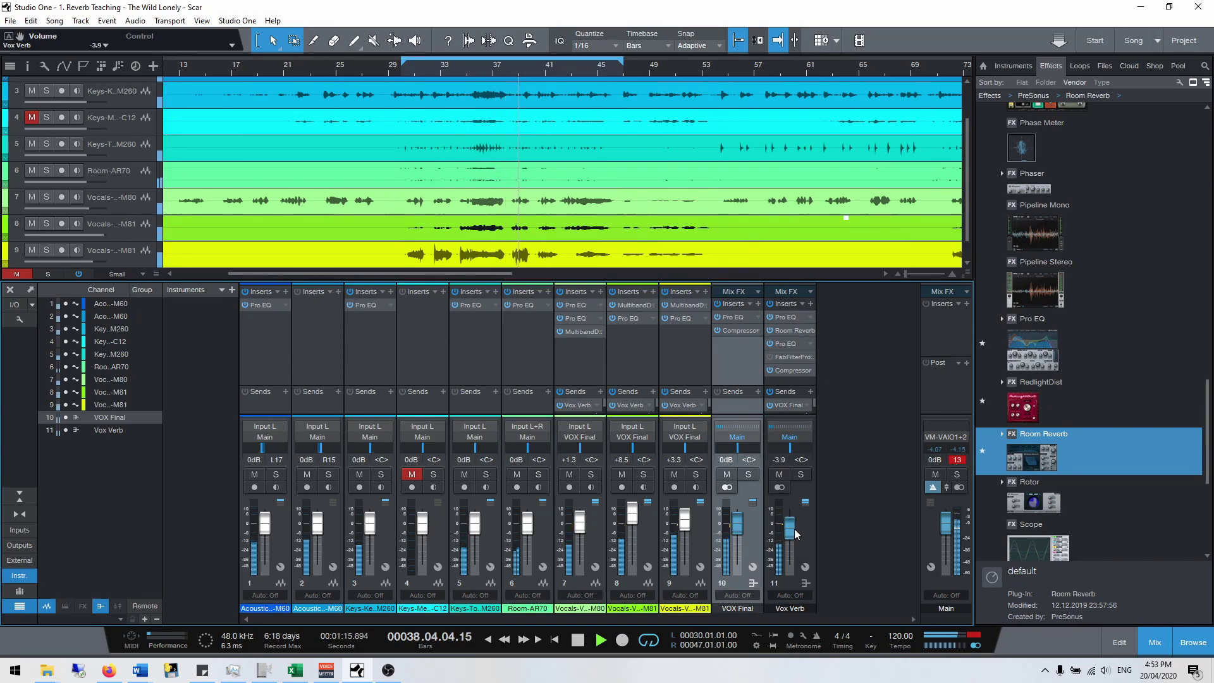
{"action": "left_click", "coordinate": [780, 474]}
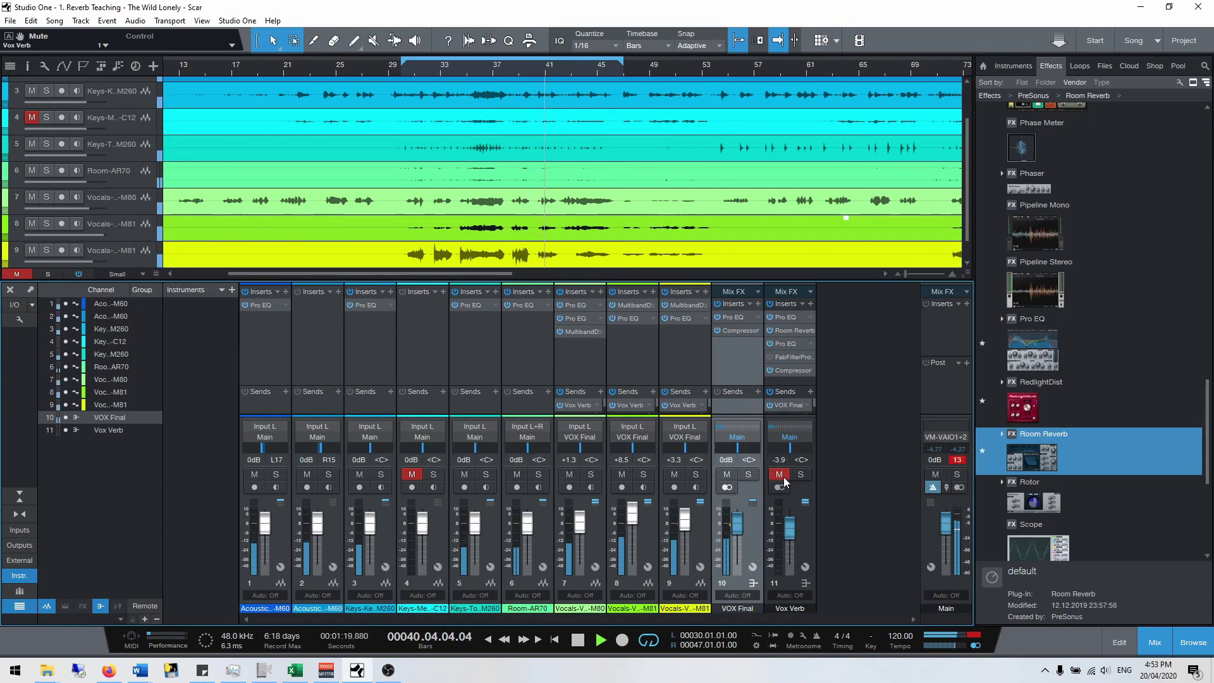
{"action": "left_click", "coordinate": [780, 475]}
{"action": "key", "text": "space"}
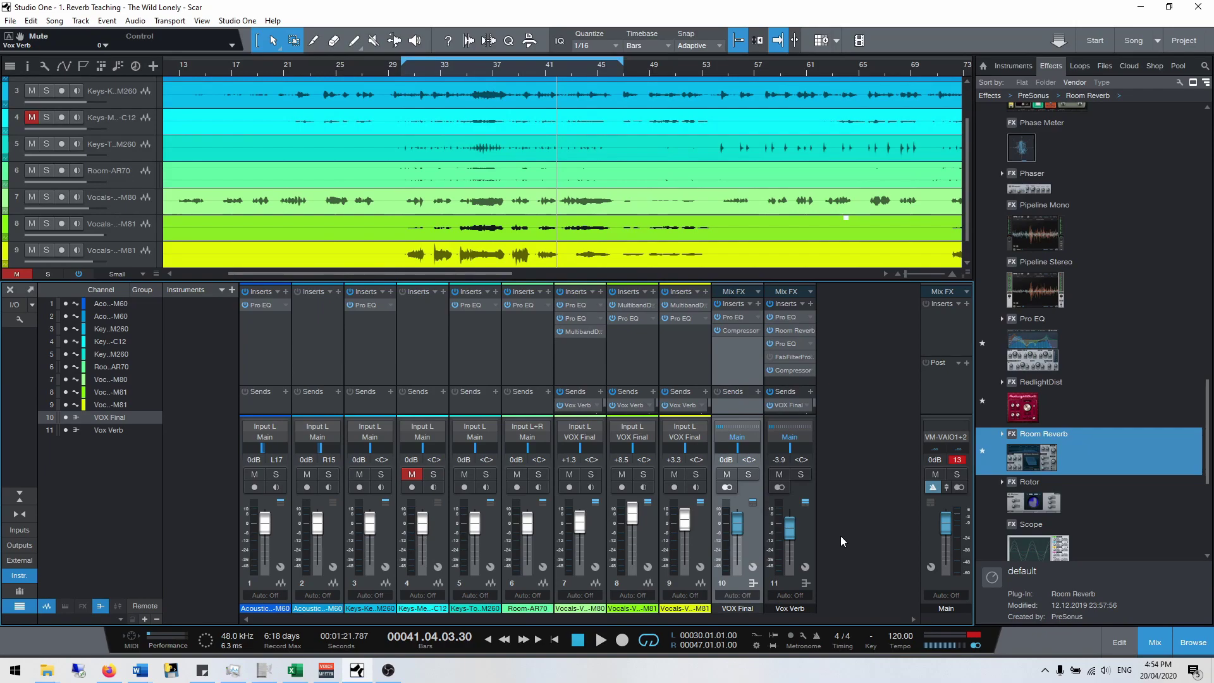
- Resume playback, mute and unmute Vox Verb for comparison, and set its channel level to -4.8 dB
{"action": "key", "text": "space"}
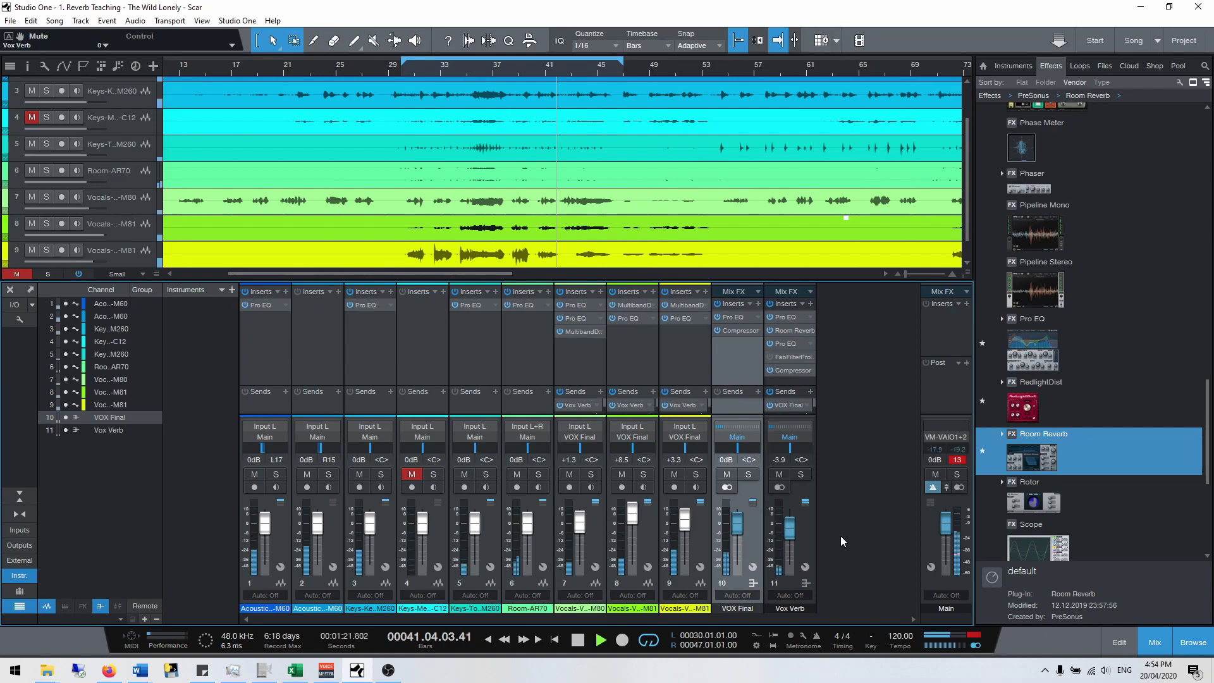
{"action": "left_click", "coordinate": [779, 475]}
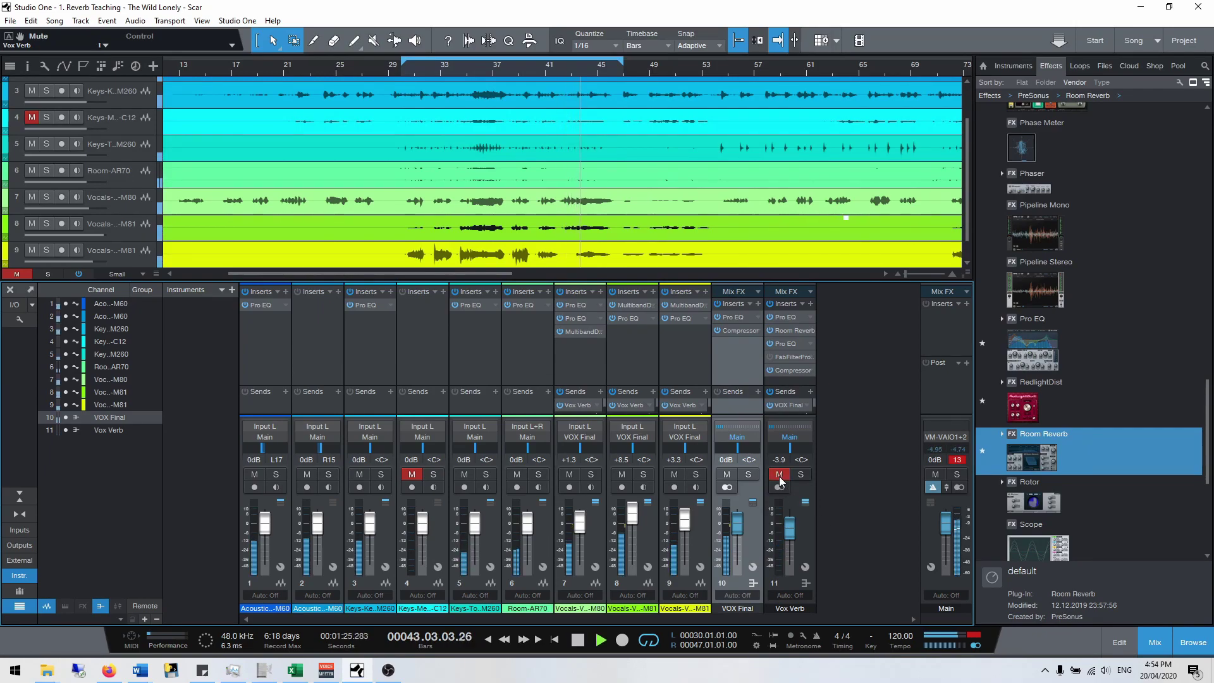
{"action": "left_click", "coordinate": [779, 474]}
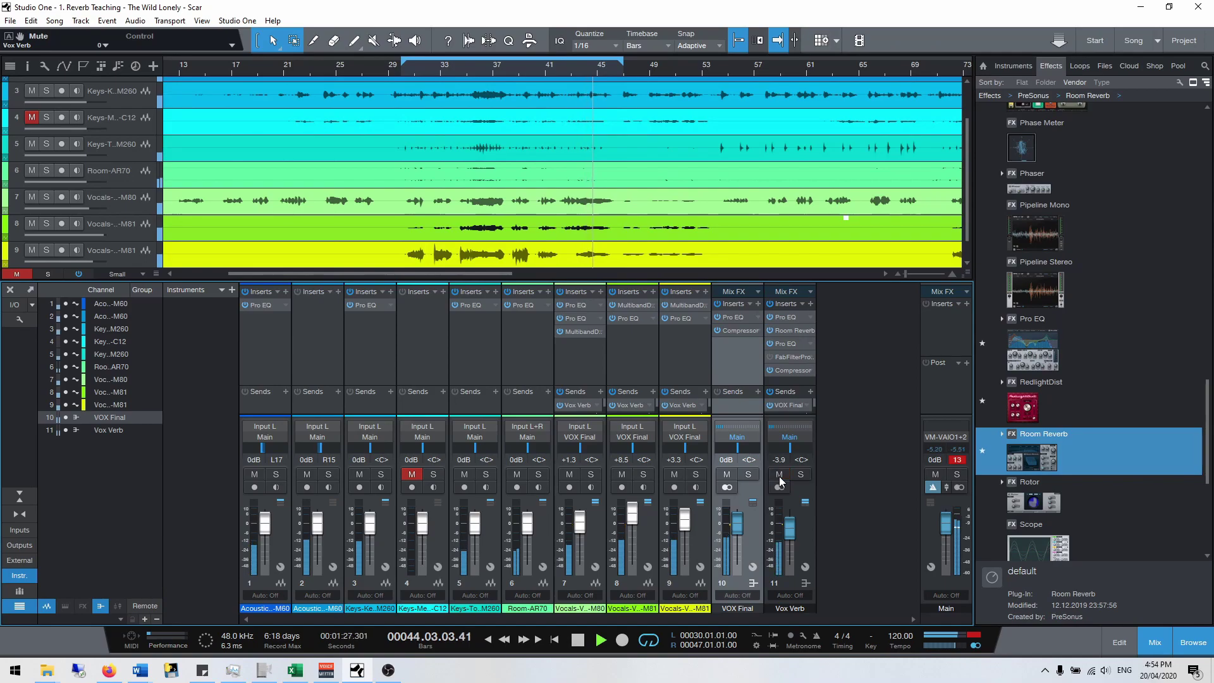
{"action": "left_click", "coordinate": [782, 460]}
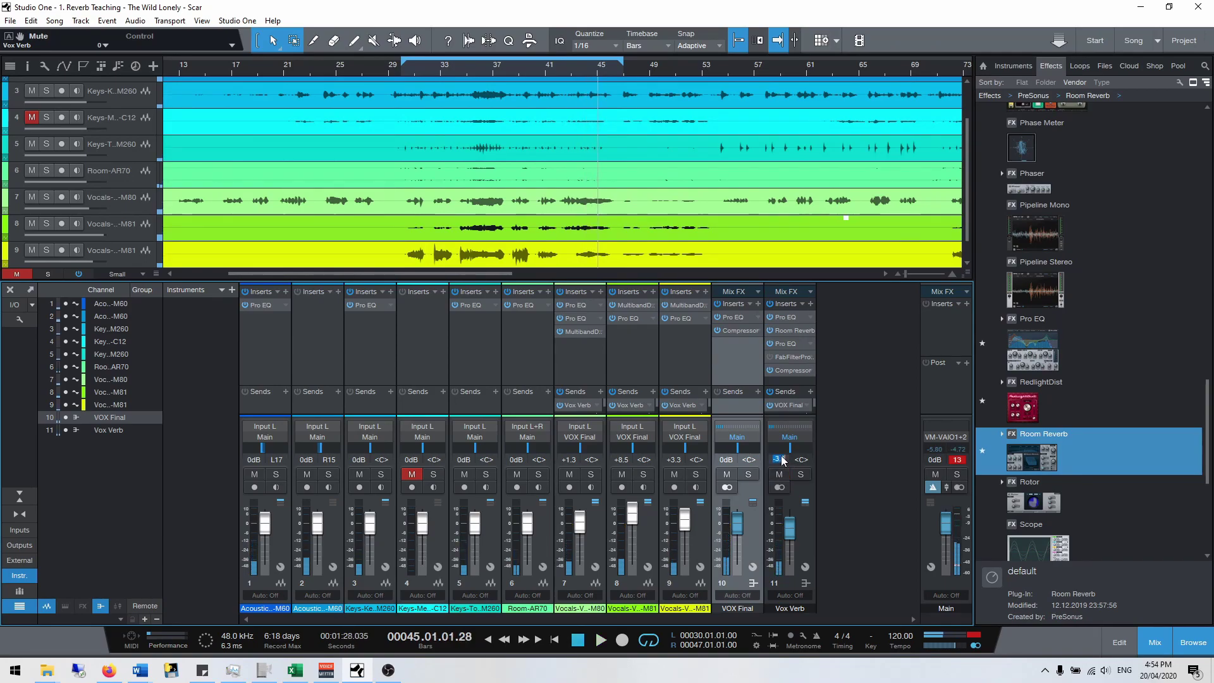
{"action": "type", "text": "-4.8"}
{"action": "key", "text": "Return"}
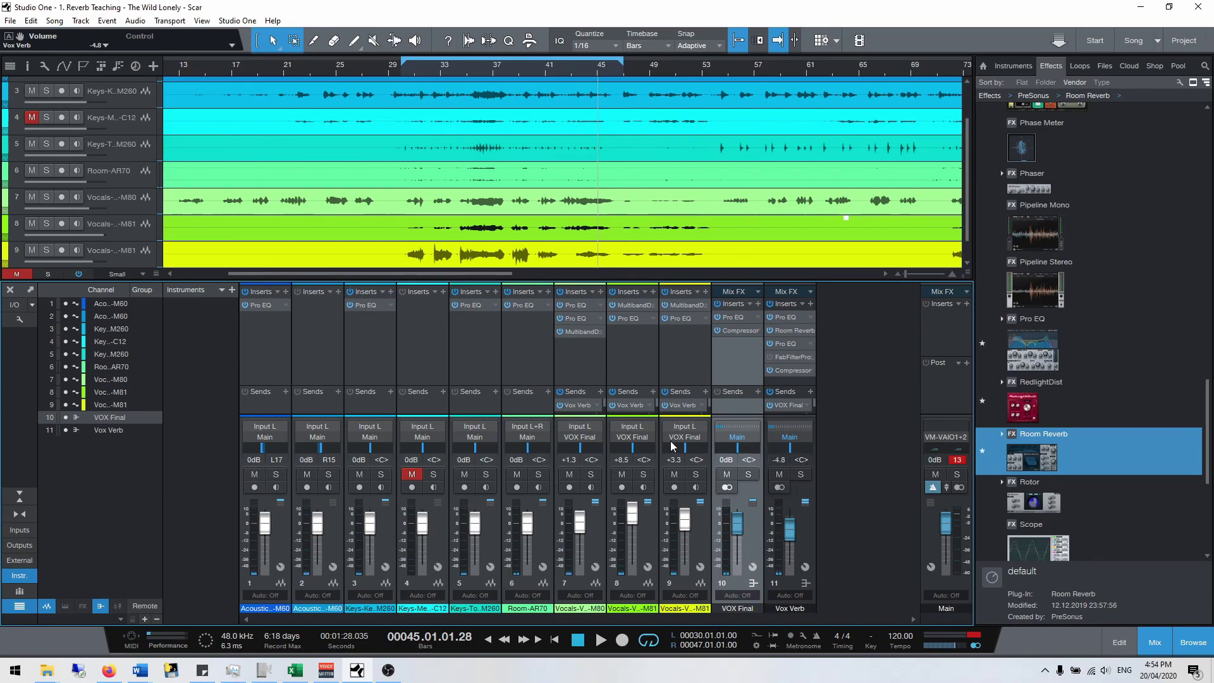
- Solo vocal channel 8, set its Vox Verb send level to -9.3 dB, and unsolo the channel
{"action": "left_click_drag", "start_coordinate": [631, 386], "coordinate": [632, 354]}
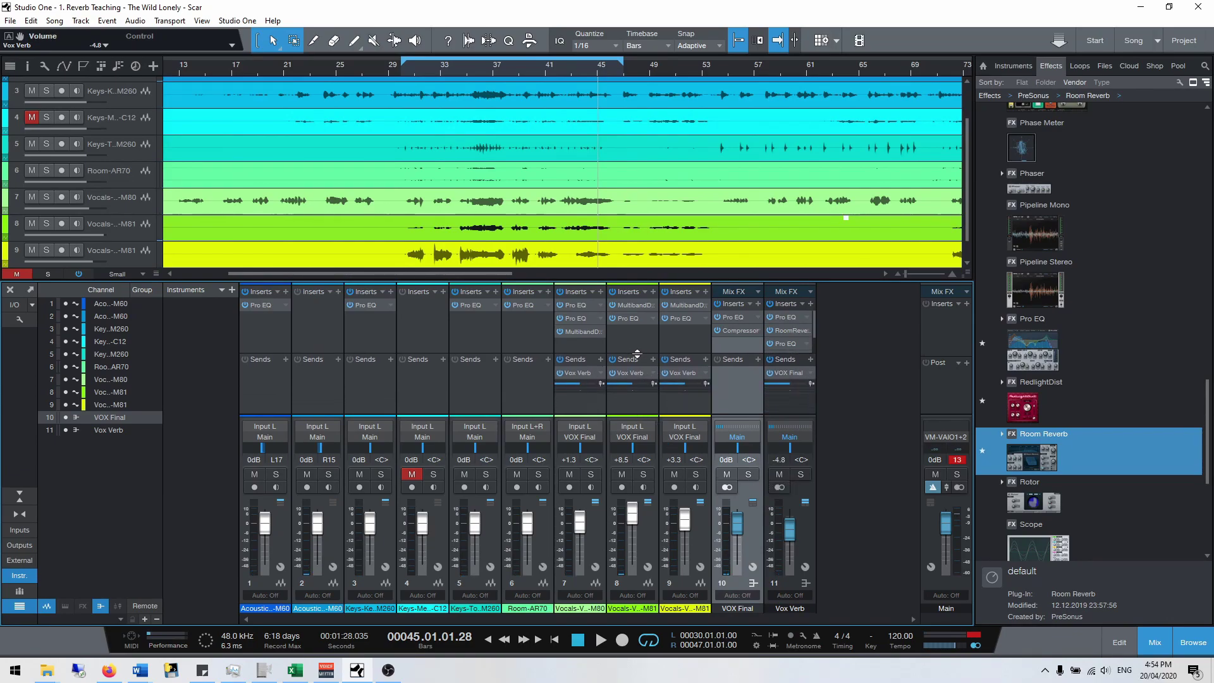
{"action": "left_click", "coordinate": [644, 474]}
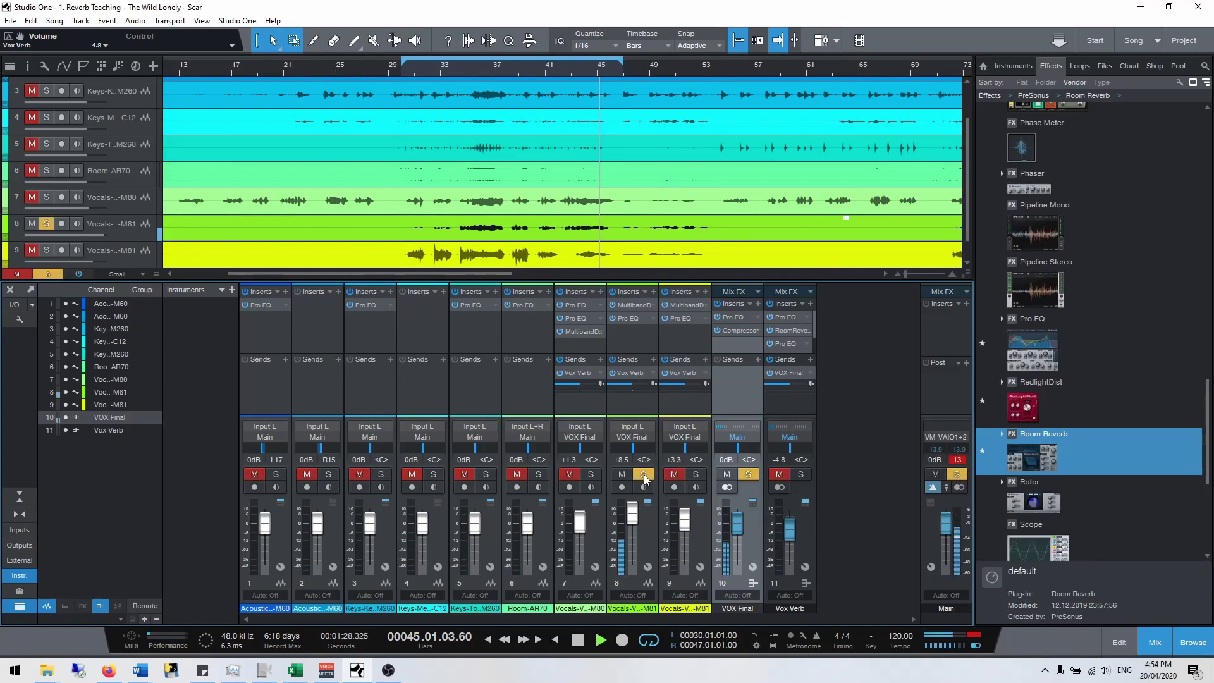
{"action": "left_click_drag", "start_coordinate": [630, 382], "coordinate": [628, 382]}
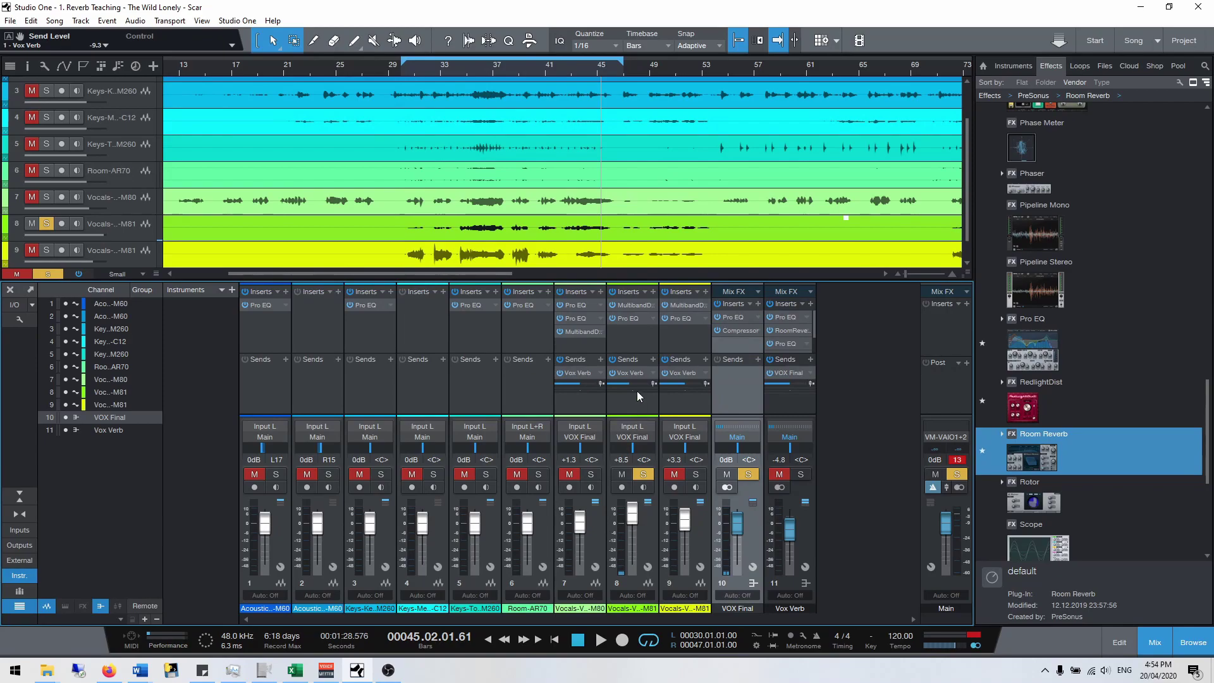
{"action": "left_click", "coordinate": [644, 474]}
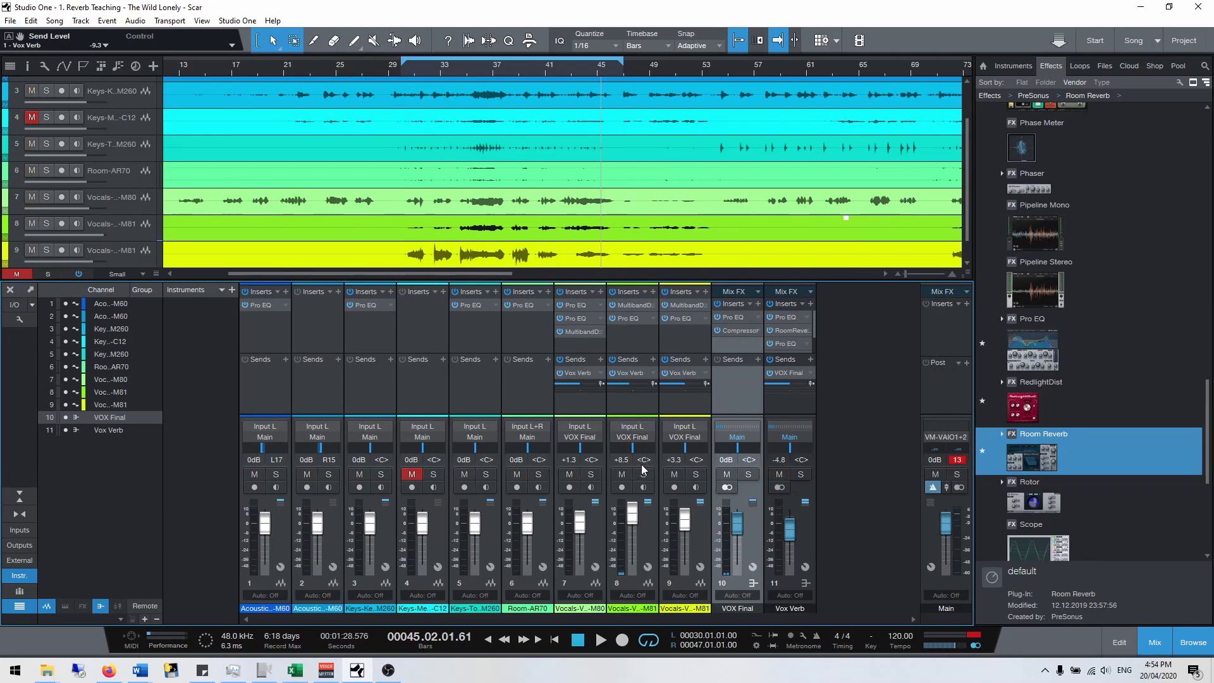
{"action": "left_click_drag", "start_coordinate": [645, 353], "coordinate": [645, 381]}
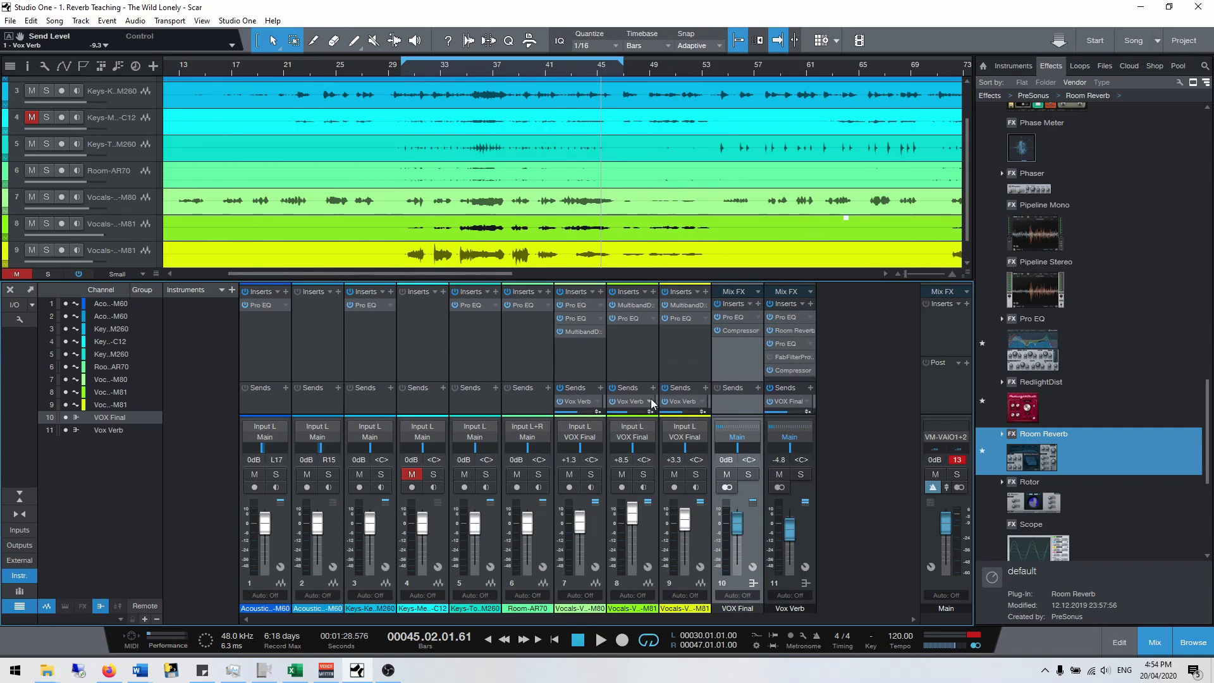
- Enable and open FabFilter Pro-R on Vox Verb with the channel's other inserts bypassed, and move its window clear of the channel
{"action": "left_click", "coordinate": [770, 330]}
{"action": "left_click", "coordinate": [786, 355]}
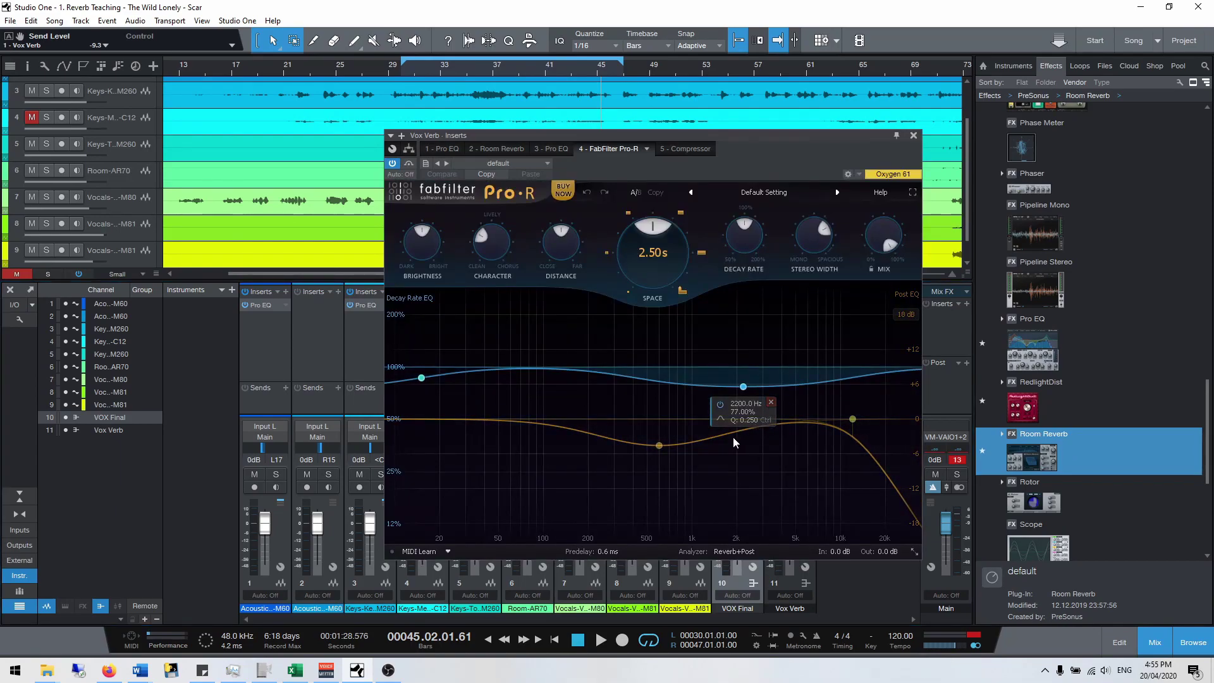
{"action": "left_click_drag", "start_coordinate": [709, 136], "coordinate": [631, 109]}
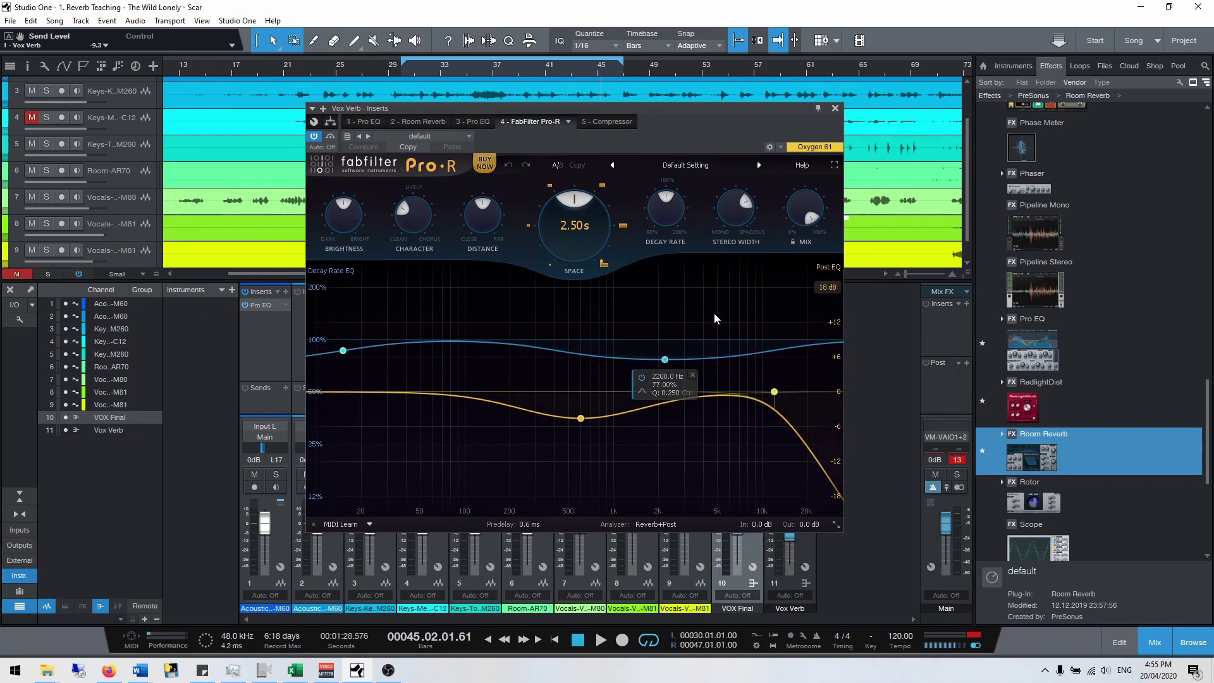
{"action": "left_click_drag", "start_coordinate": [730, 120], "coordinate": [595, 97]}
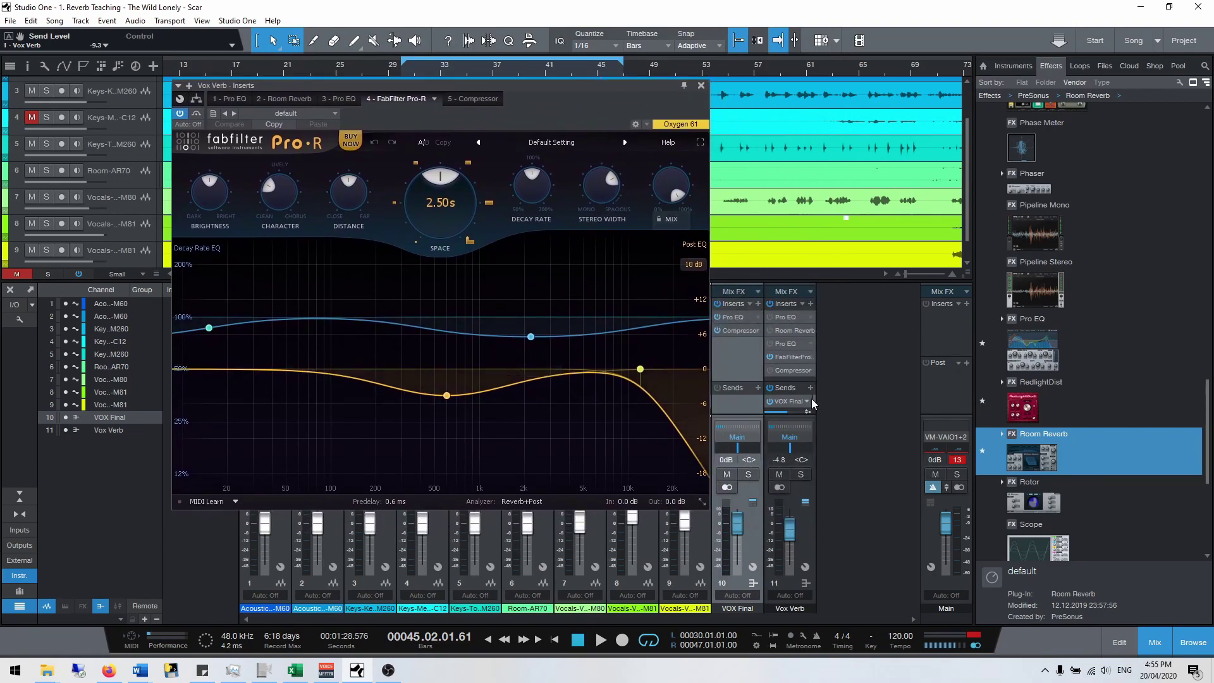
- Solo Vox Verb, start playback, and set the FabFilter Pro-R mix to 42.98%
{"action": "left_click", "coordinate": [800, 473]}
{"action": "key", "text": "space"}
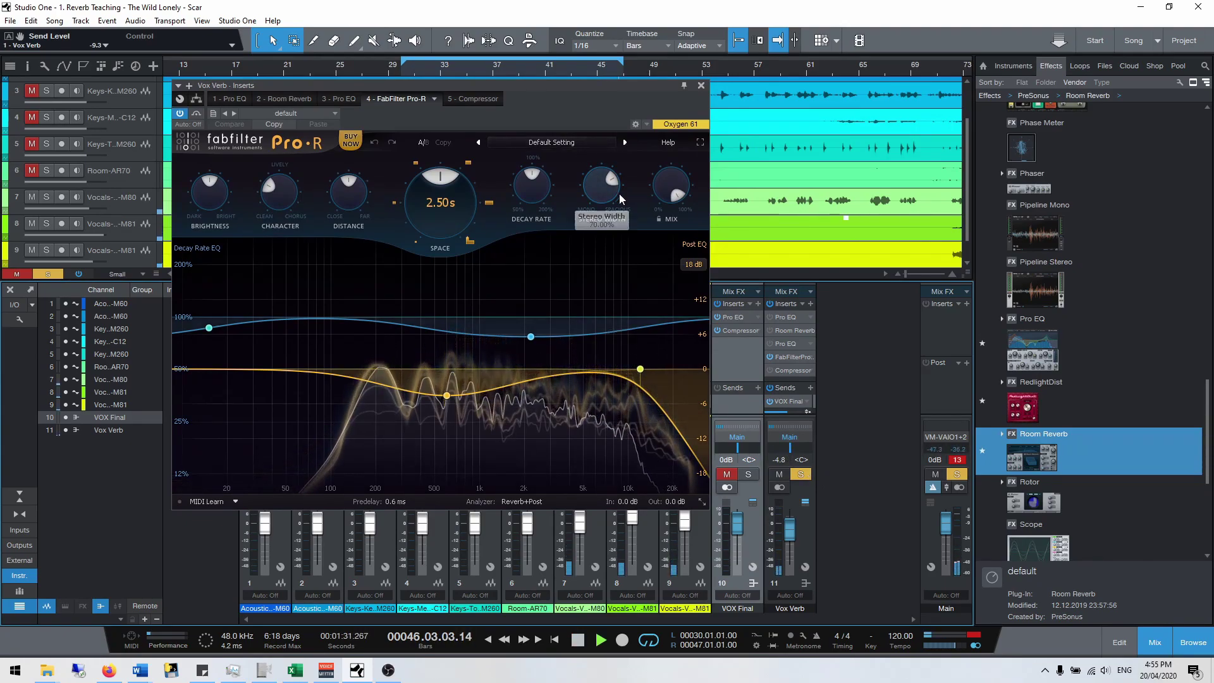
{"action": "left_click_drag", "start_coordinate": [664, 182], "coordinate": [660, 195]}
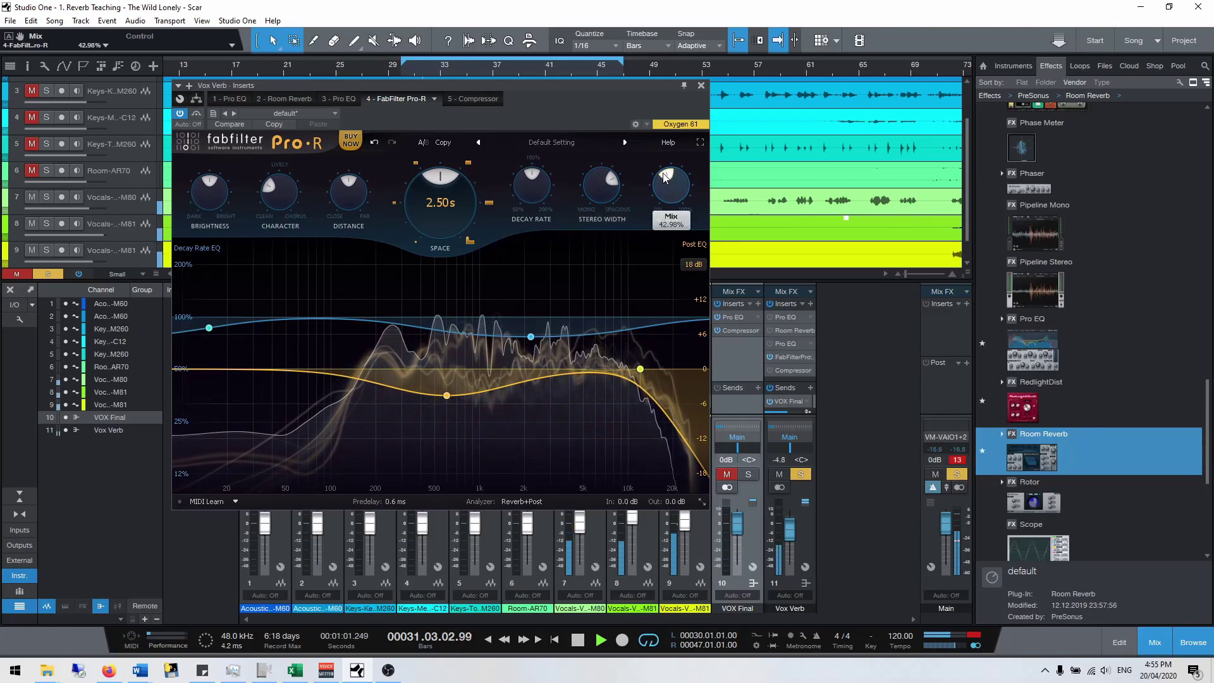
- Load the Rich Room preset from the Small category in FabFilter Pro-R
{"action": "left_click", "coordinate": [591, 140]}
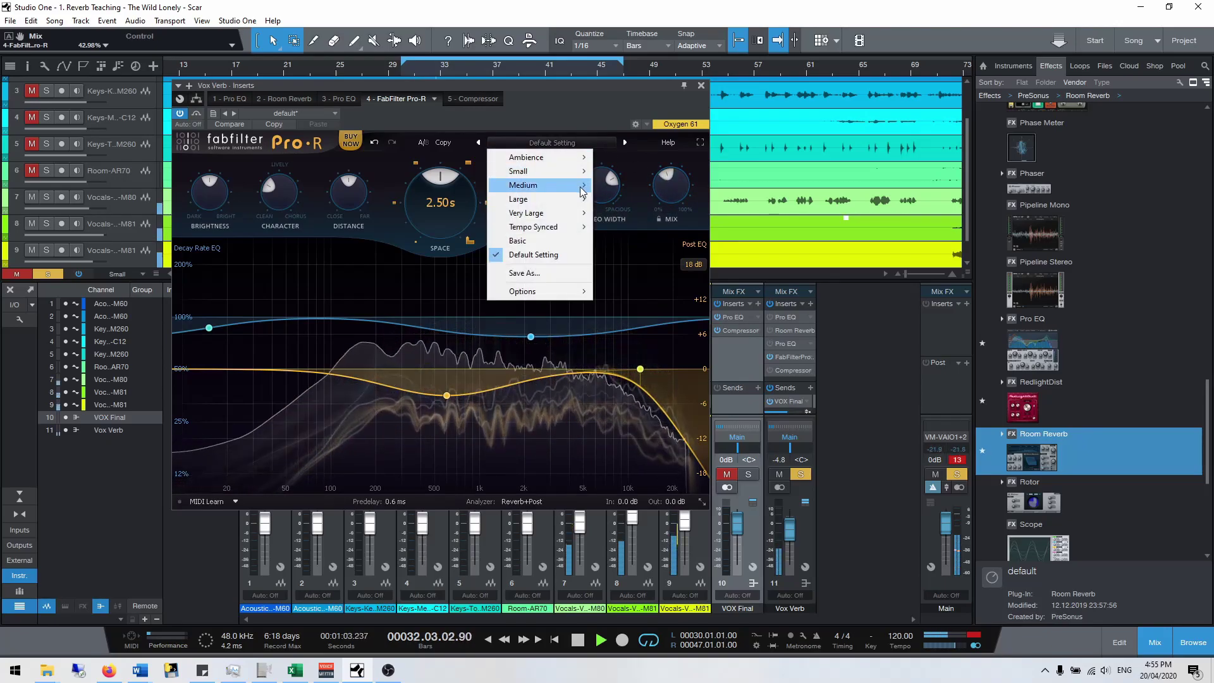
{"action": "mouse_move", "coordinate": [544, 173]}
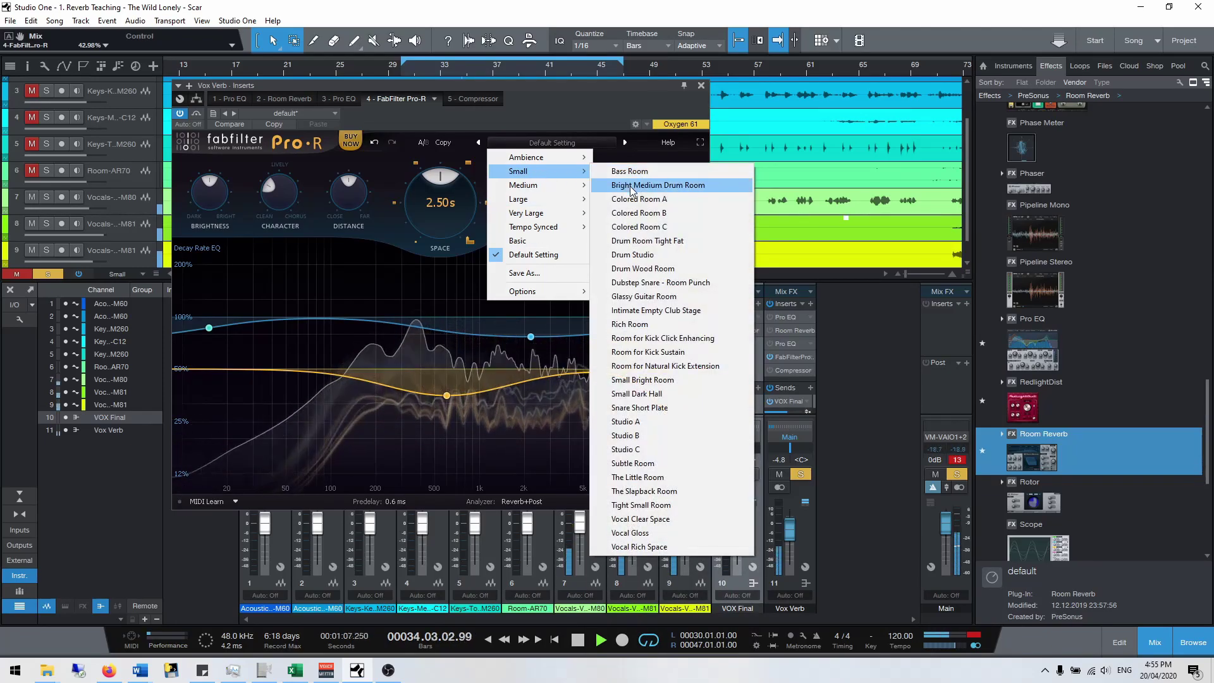
{"action": "left_click", "coordinate": [655, 324]}
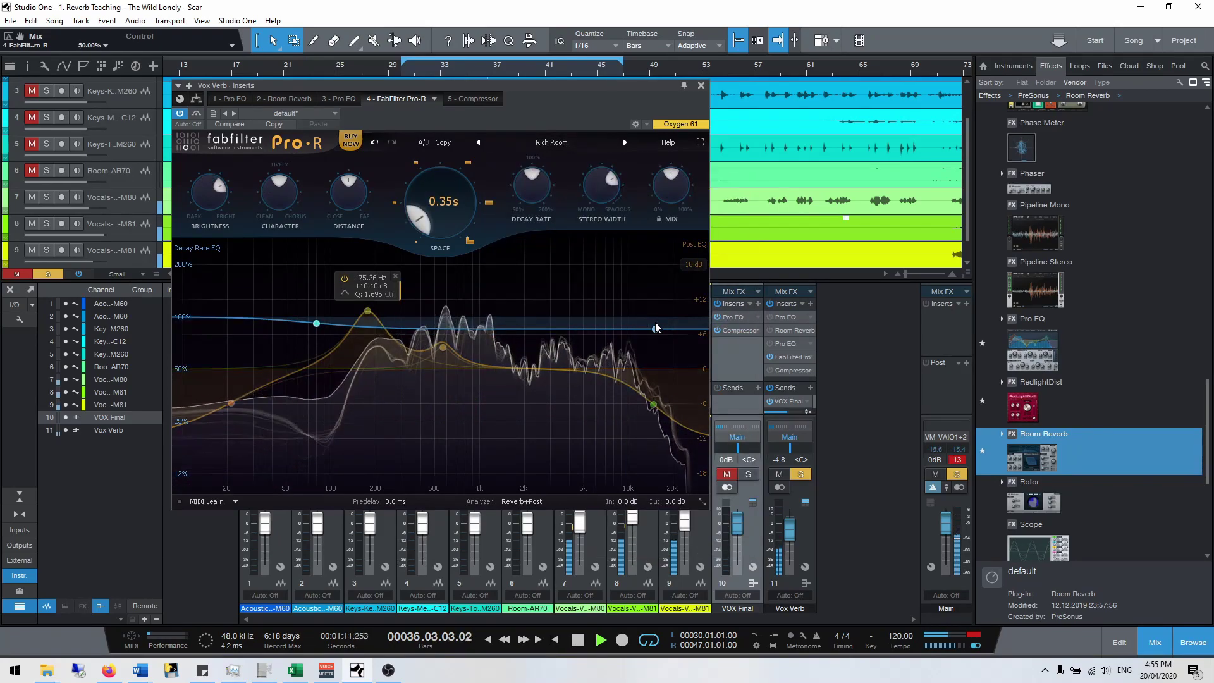
- Audition the Concert Hall Amsterdam Modern and Concert Hall LA presets from the Large category in FabFilter Pro-R
{"action": "left_click", "coordinate": [576, 150]}
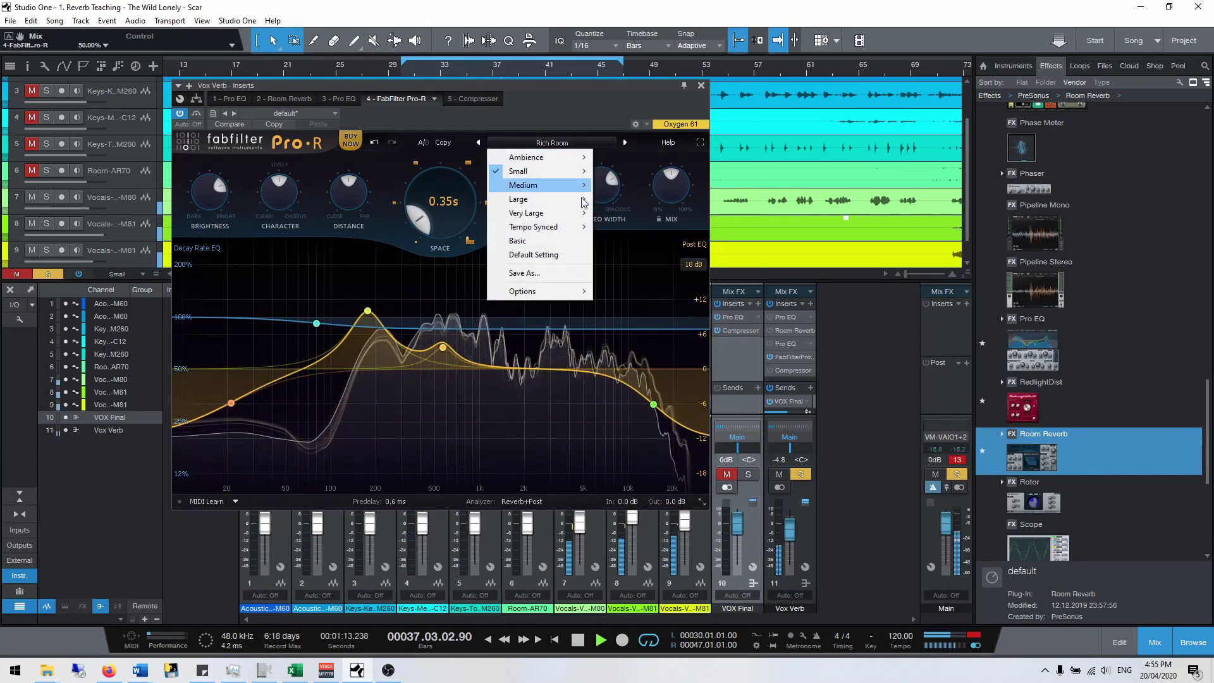
{"action": "mouse_move", "coordinate": [574, 200]}
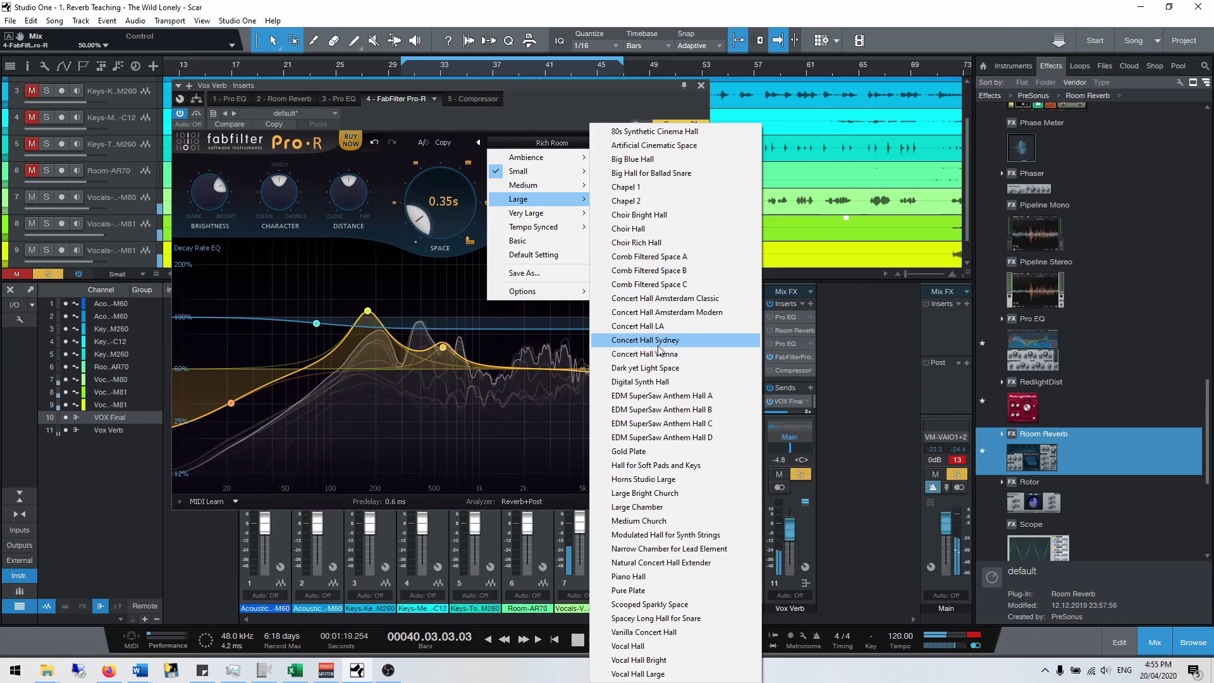
{"action": "left_click", "coordinate": [652, 313]}
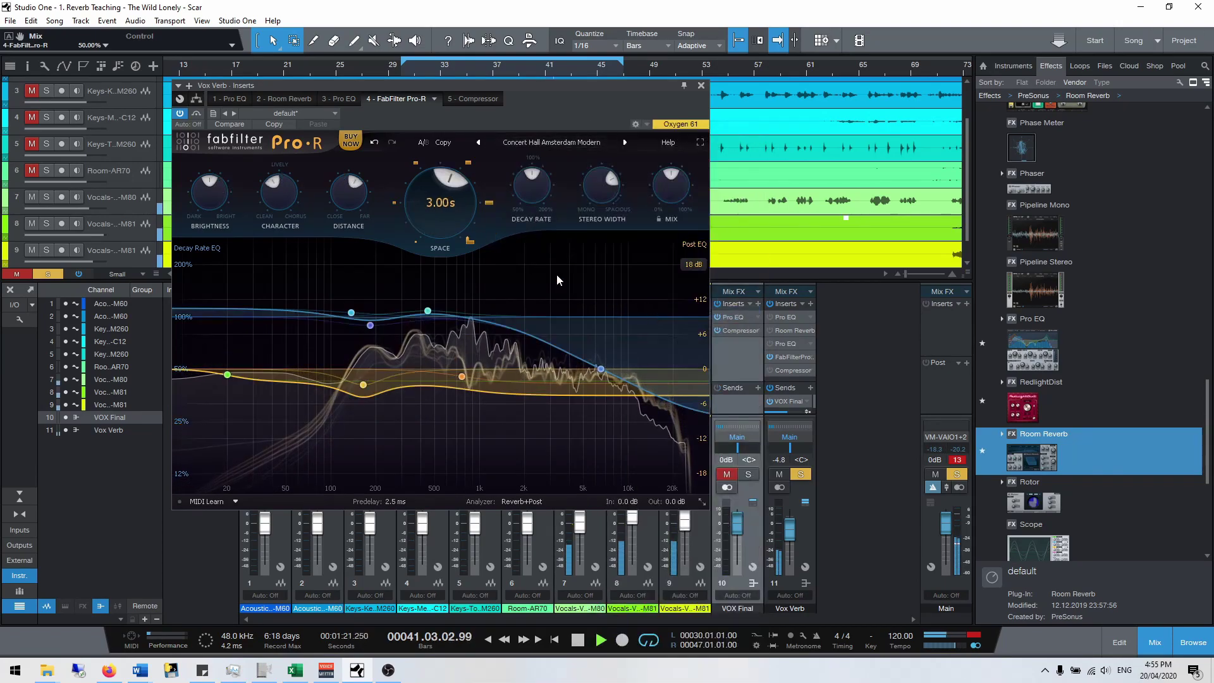
{"action": "left_click", "coordinate": [571, 146]}
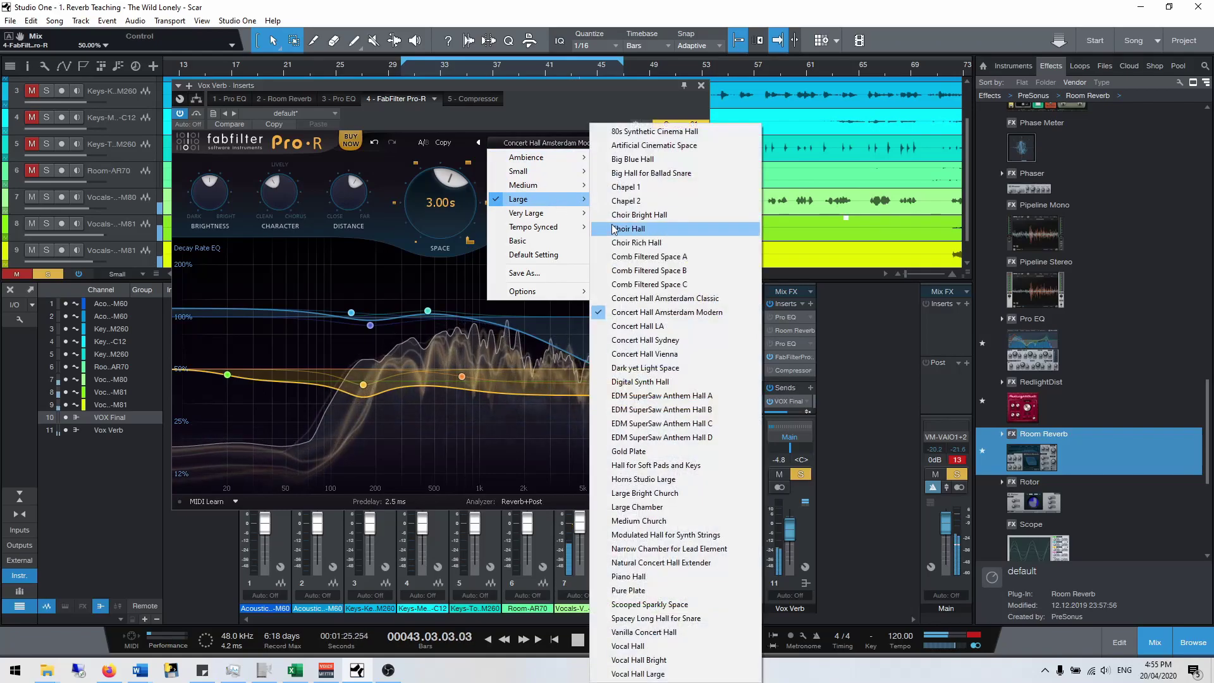
{"action": "left_click", "coordinate": [624, 327]}
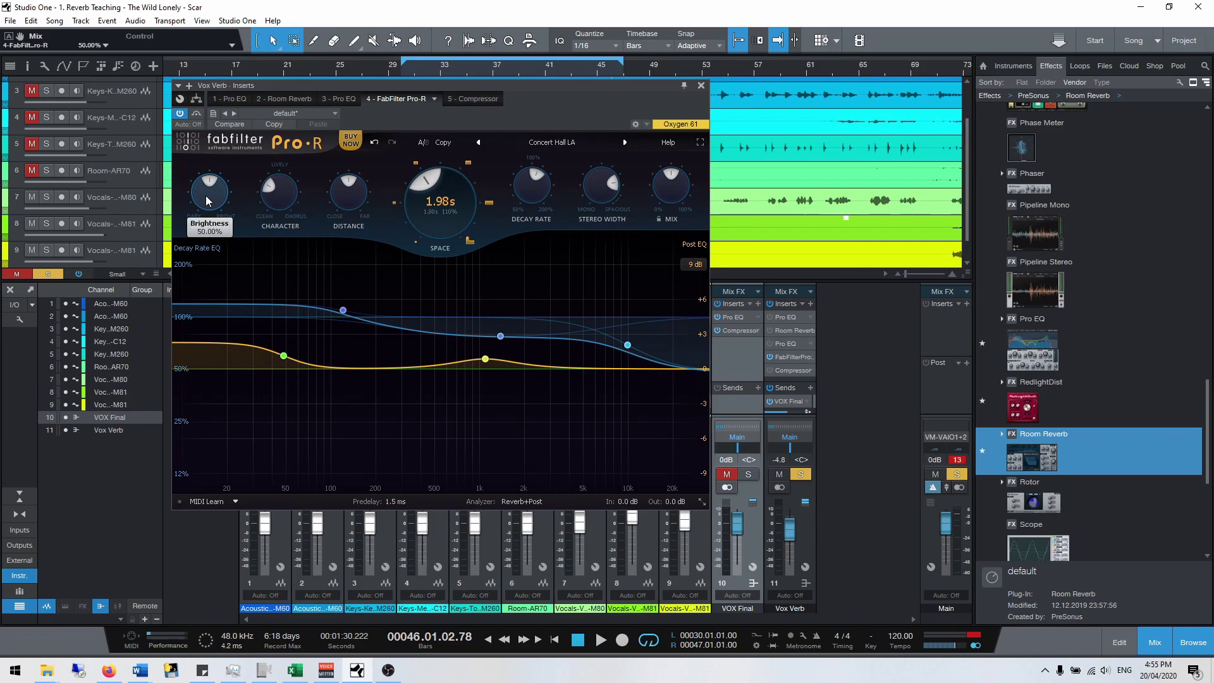
- Examine FabFilter Pro-R's Brightness, Character, and Distance controls and the bands of its Decay Rate EQ and Post EQ curves
{"action": "mouse_move", "coordinate": [209, 190]}
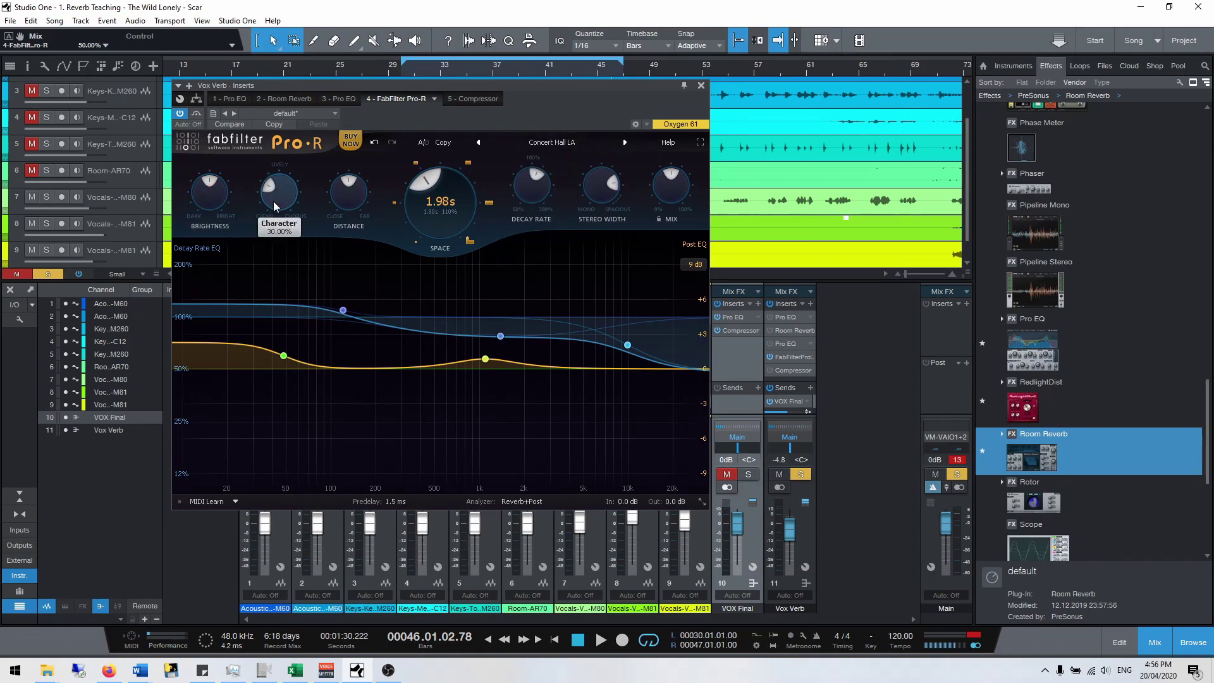
{"action": "mouse_move", "coordinate": [273, 201]}
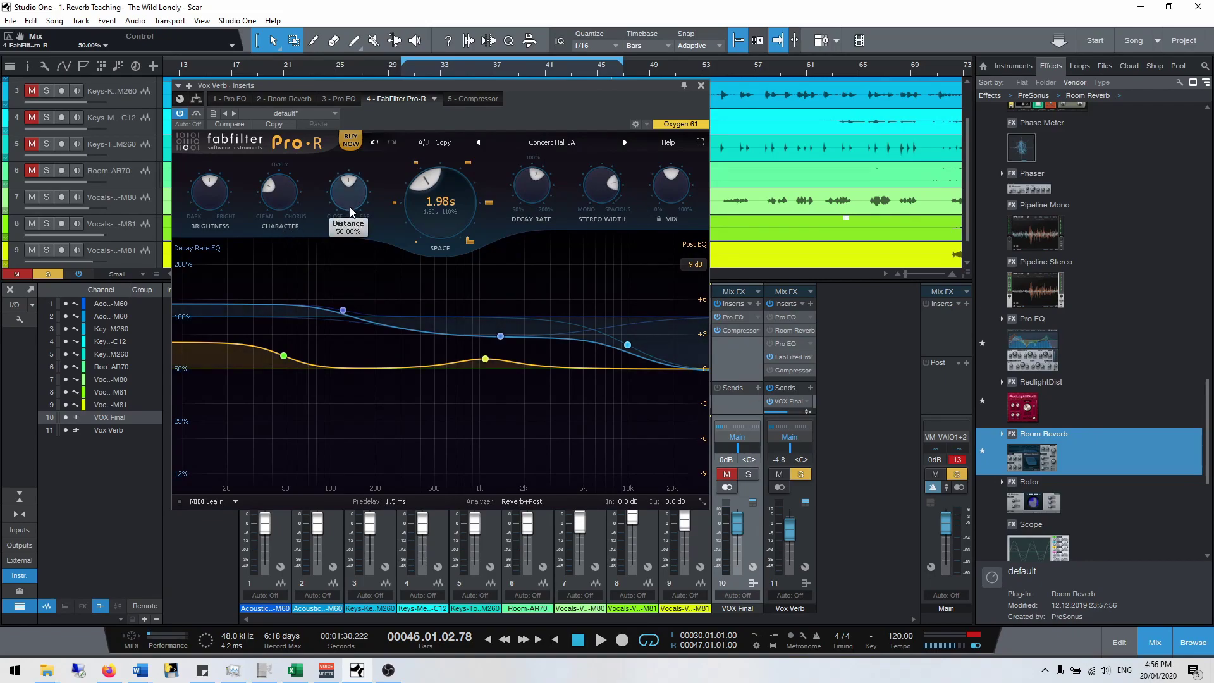
{"action": "mouse_move", "coordinate": [352, 214]}
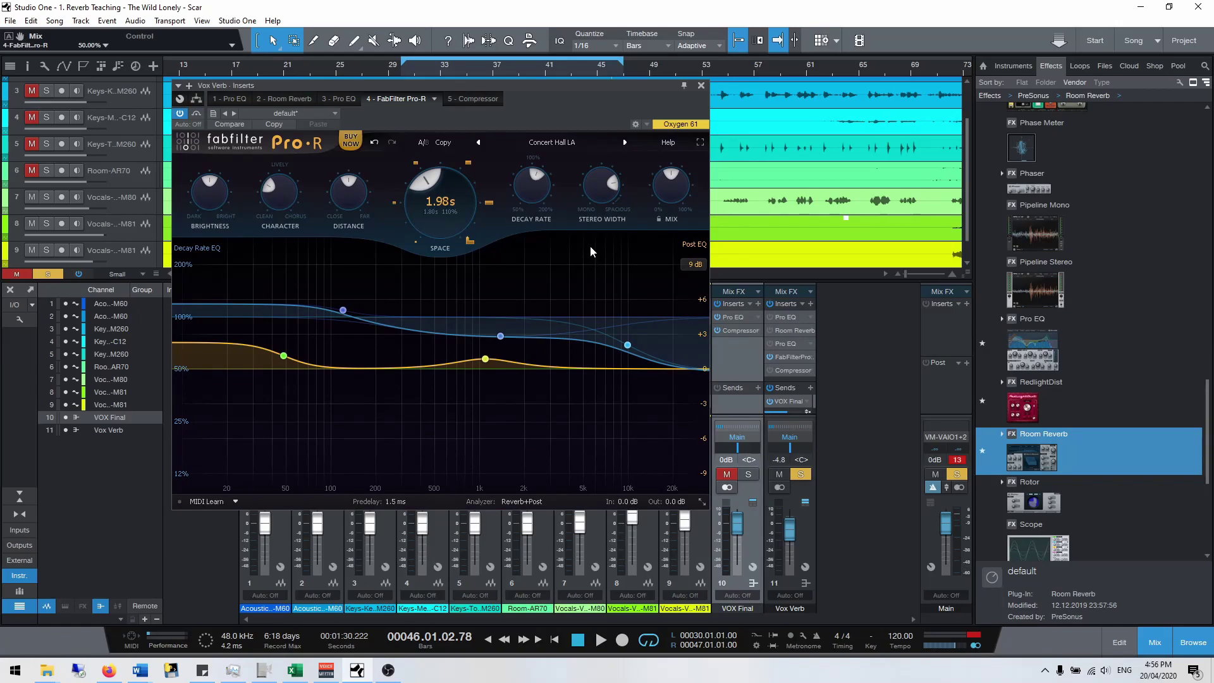
{"action": "mouse_move", "coordinate": [499, 278]}
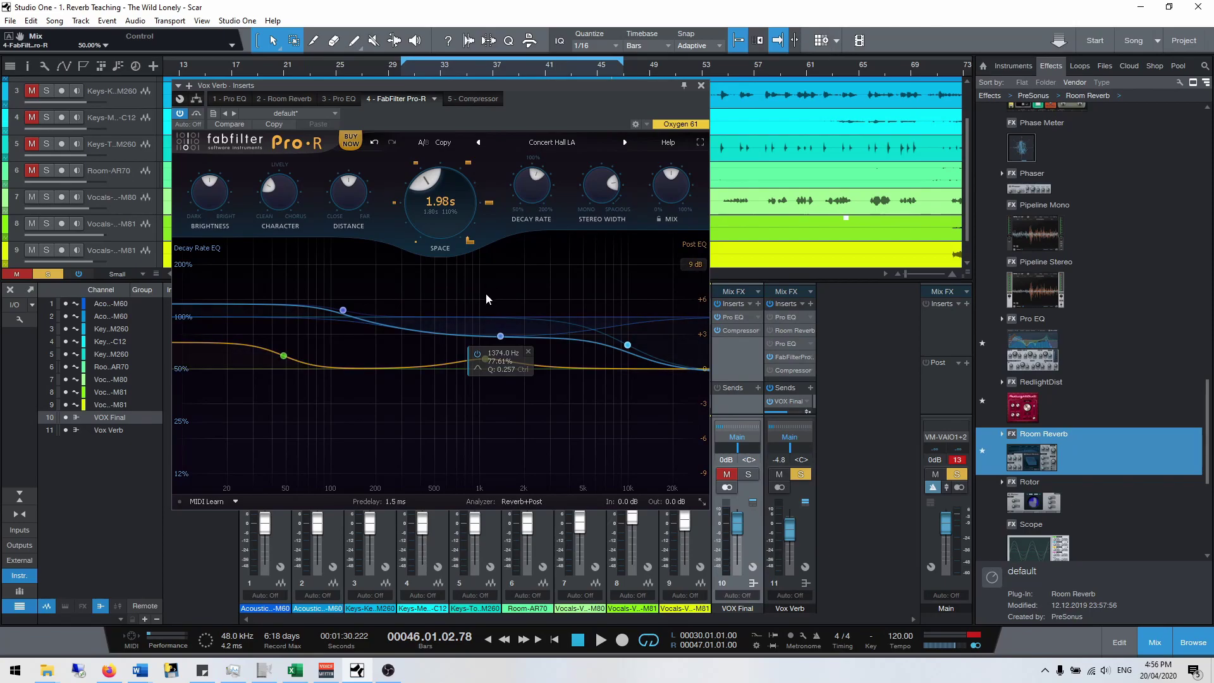
{"action": "mouse_move", "coordinate": [363, 273]}
{"action": "mouse_move", "coordinate": [475, 340]}
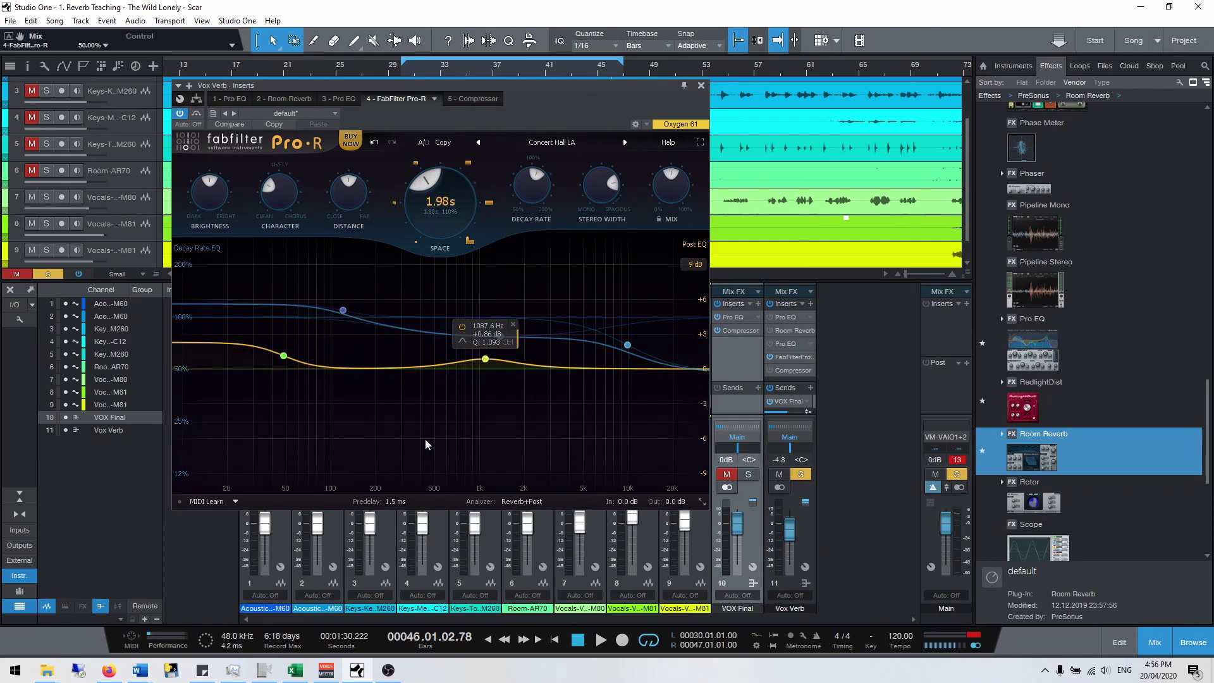
{"action": "mouse_move", "coordinate": [327, 311]}
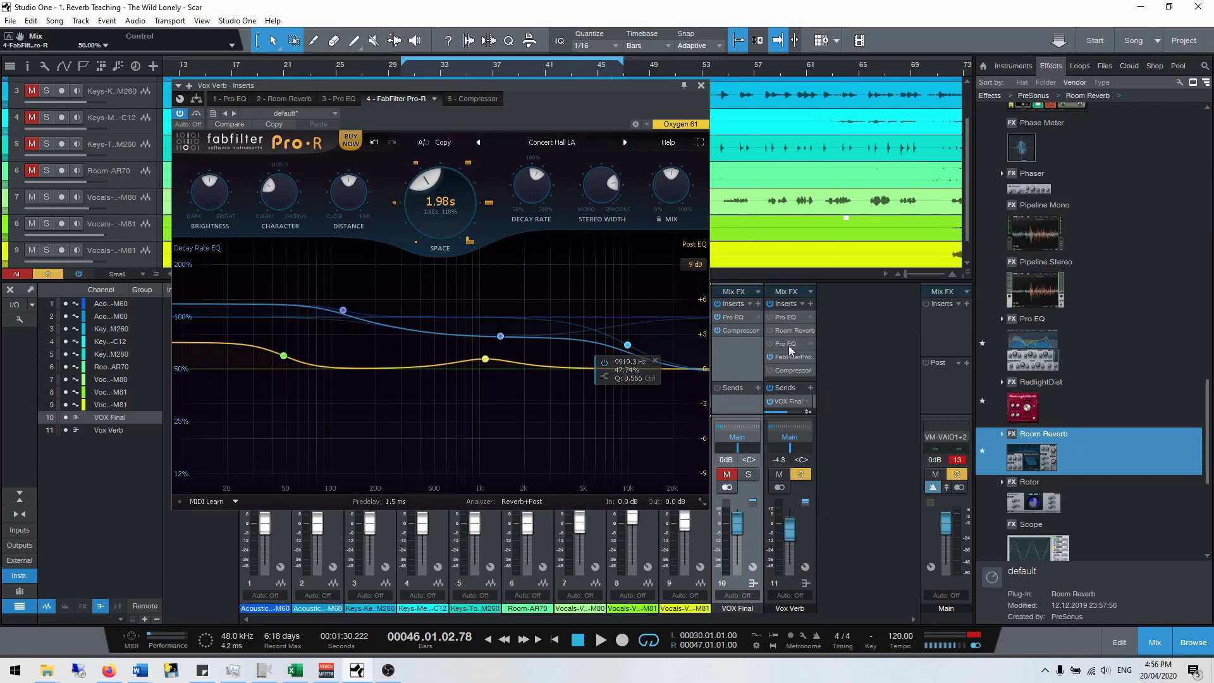
{"action": "mouse_move", "coordinate": [295, 363]}
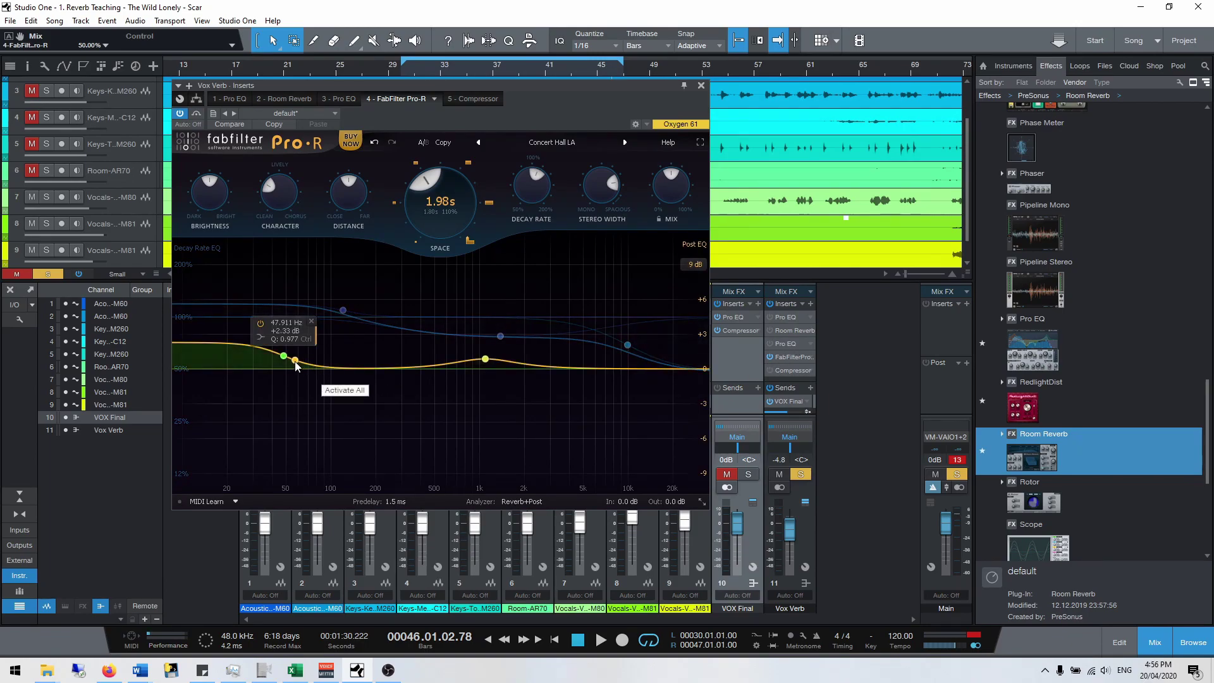
{"action": "double_click", "coordinate": [295, 361]}
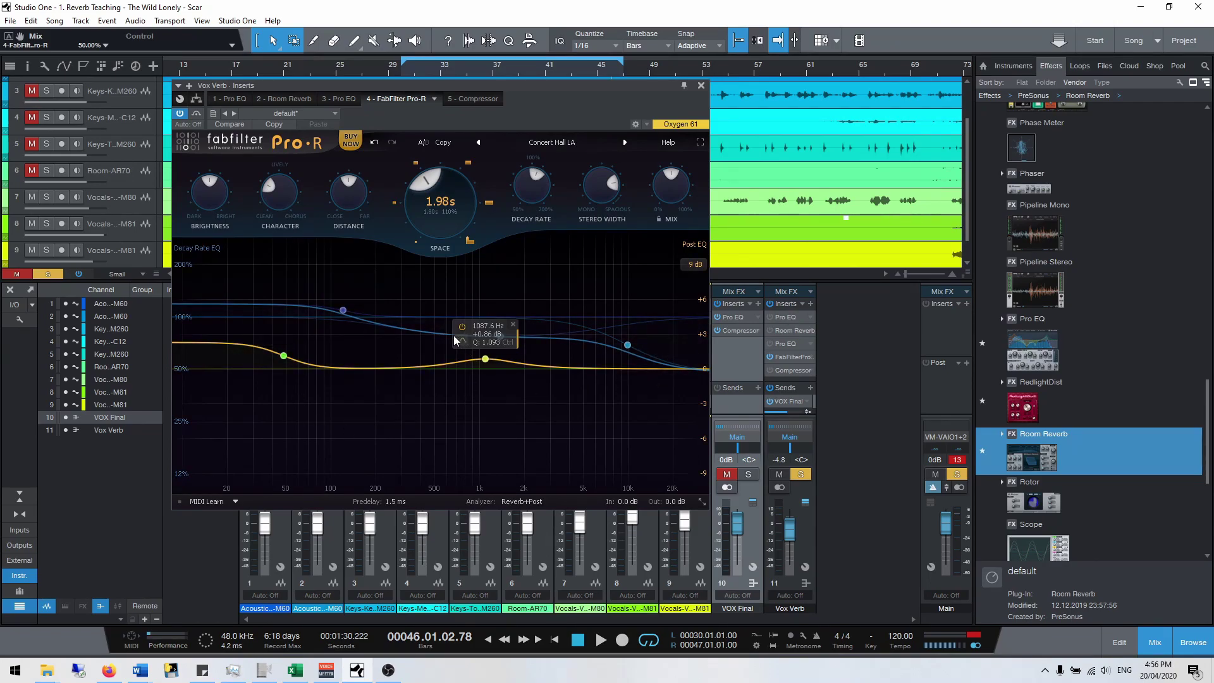
- Load the Medium preset Bright Airy Chamber for Strings in FabFilter Pro-R, and replace it with Huge Bright Vocal Space from Very Large
{"action": "left_click", "coordinate": [595, 143]}
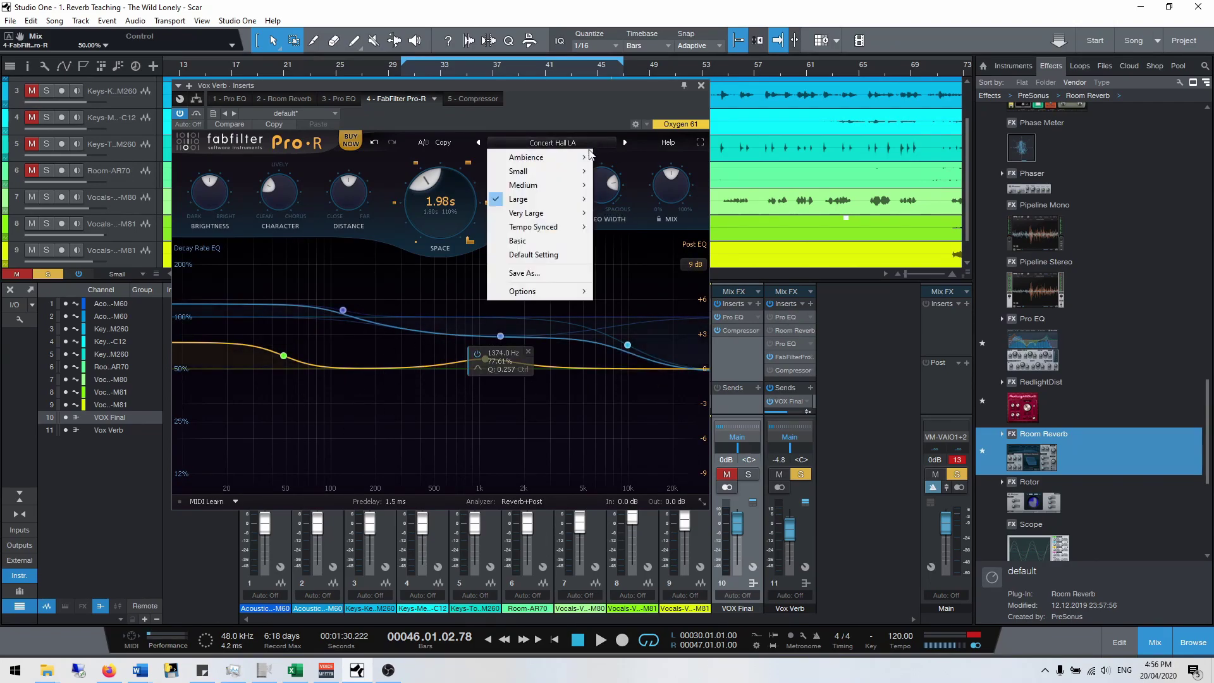
{"action": "mouse_move", "coordinate": [575, 184]}
{"action": "left_click", "coordinate": [616, 189]}
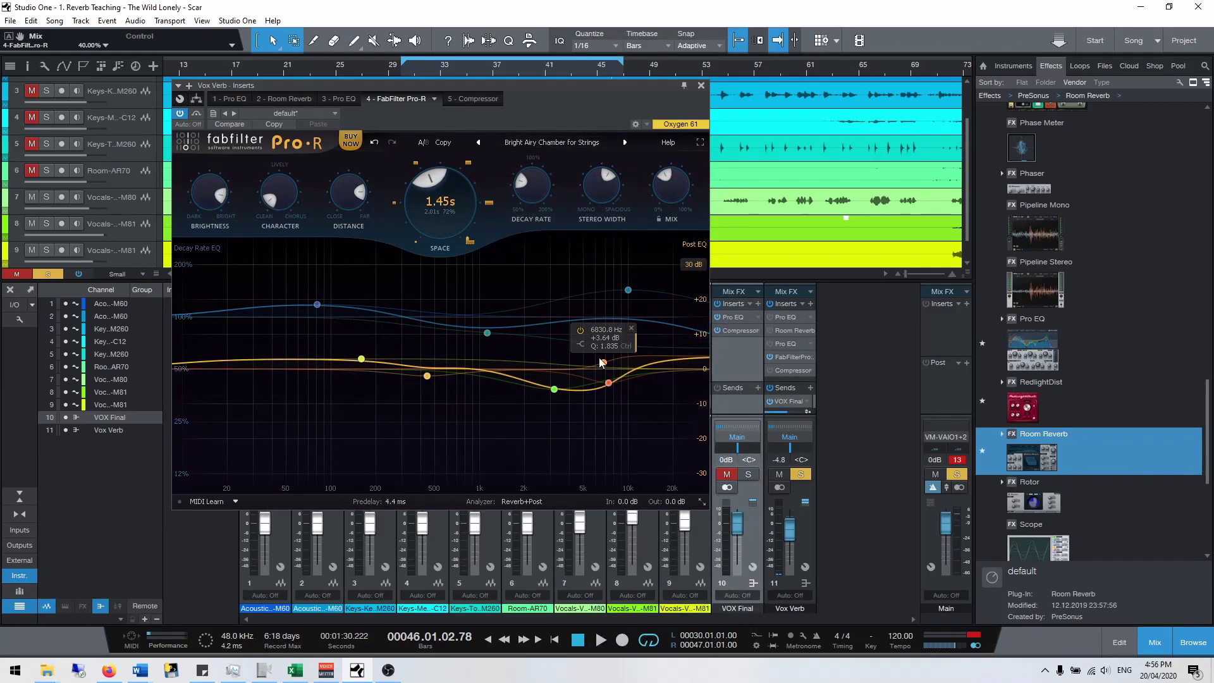
{"action": "left_click", "coordinate": [579, 143]}
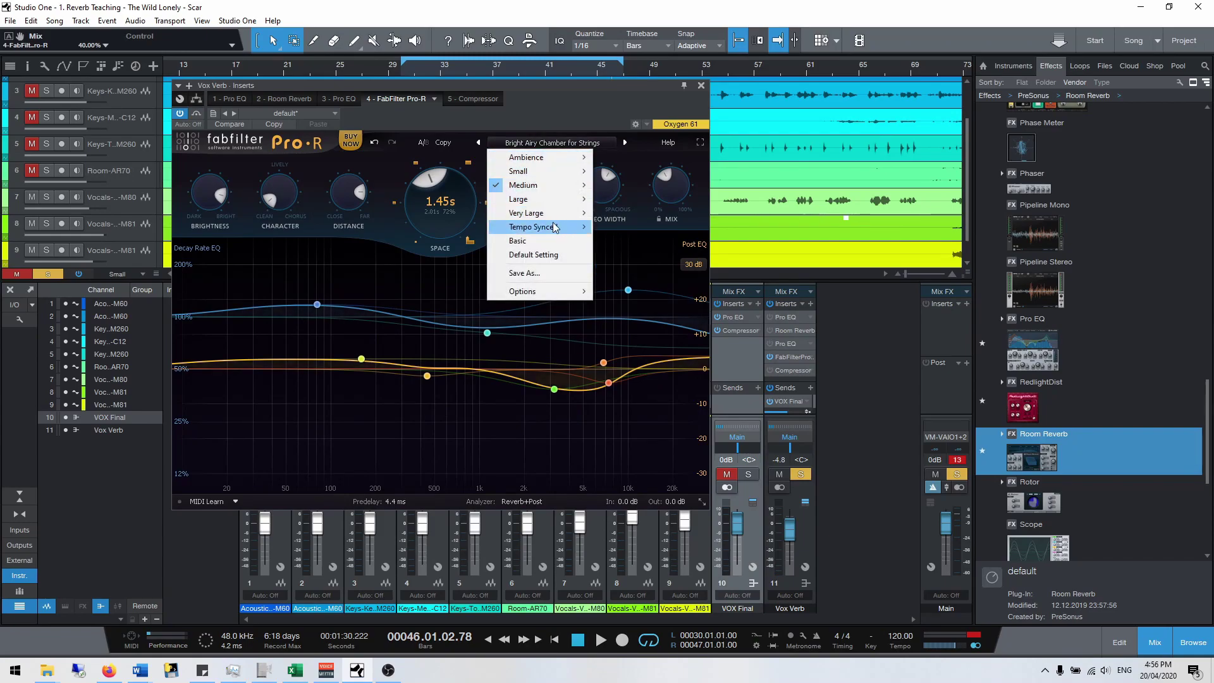
{"action": "mouse_move", "coordinate": [544, 213]}
{"action": "left_click", "coordinate": [627, 278]}
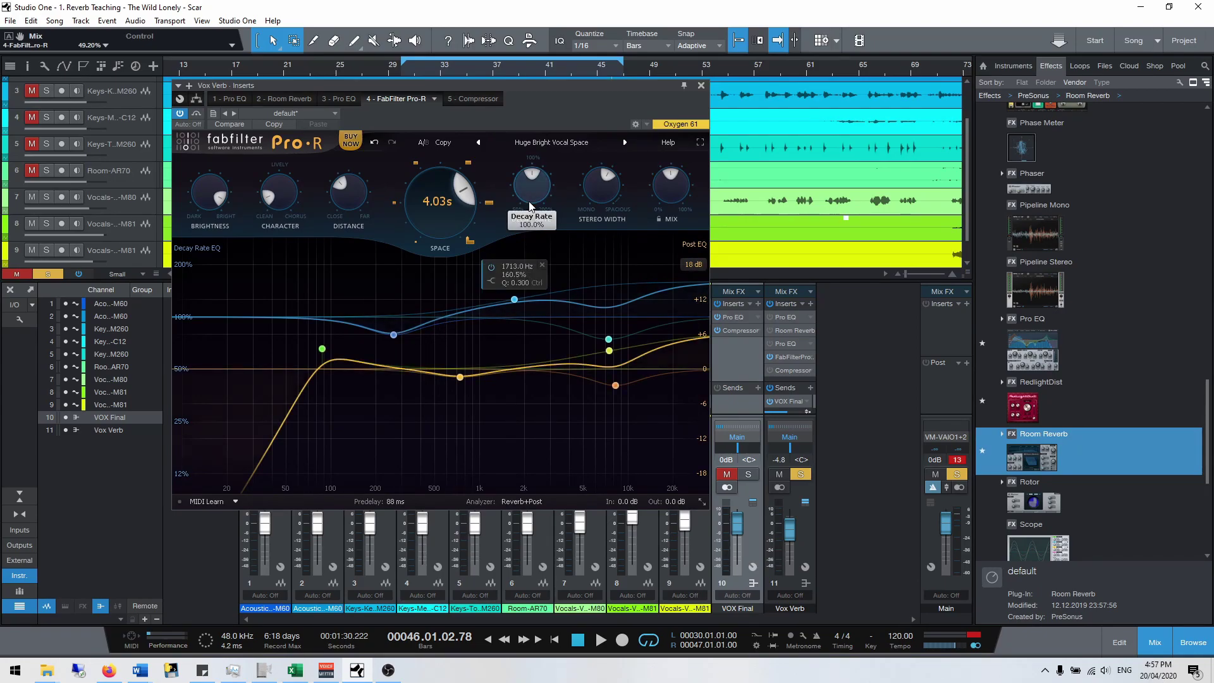
- Start playback and load the Lively Medium Room preset from the Medium category in FabFilter Pro-R
{"action": "key", "text": "space"}
{"action": "left_click", "coordinate": [555, 142]}
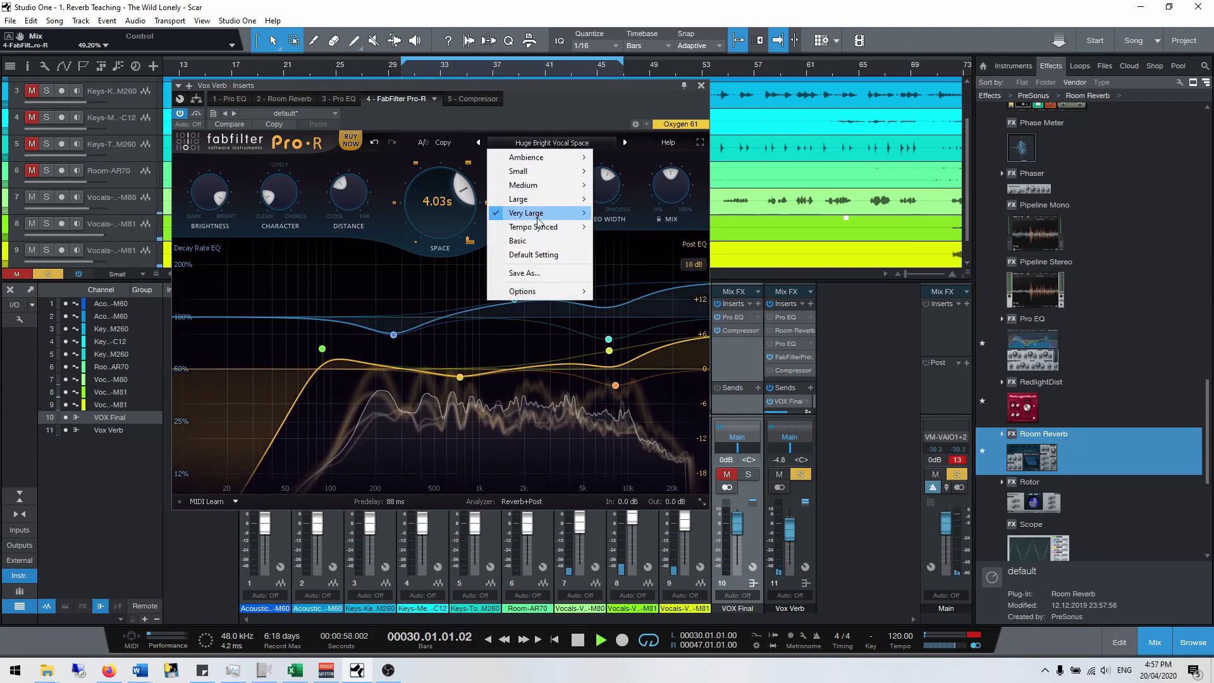
{"action": "mouse_move", "coordinate": [534, 190]}
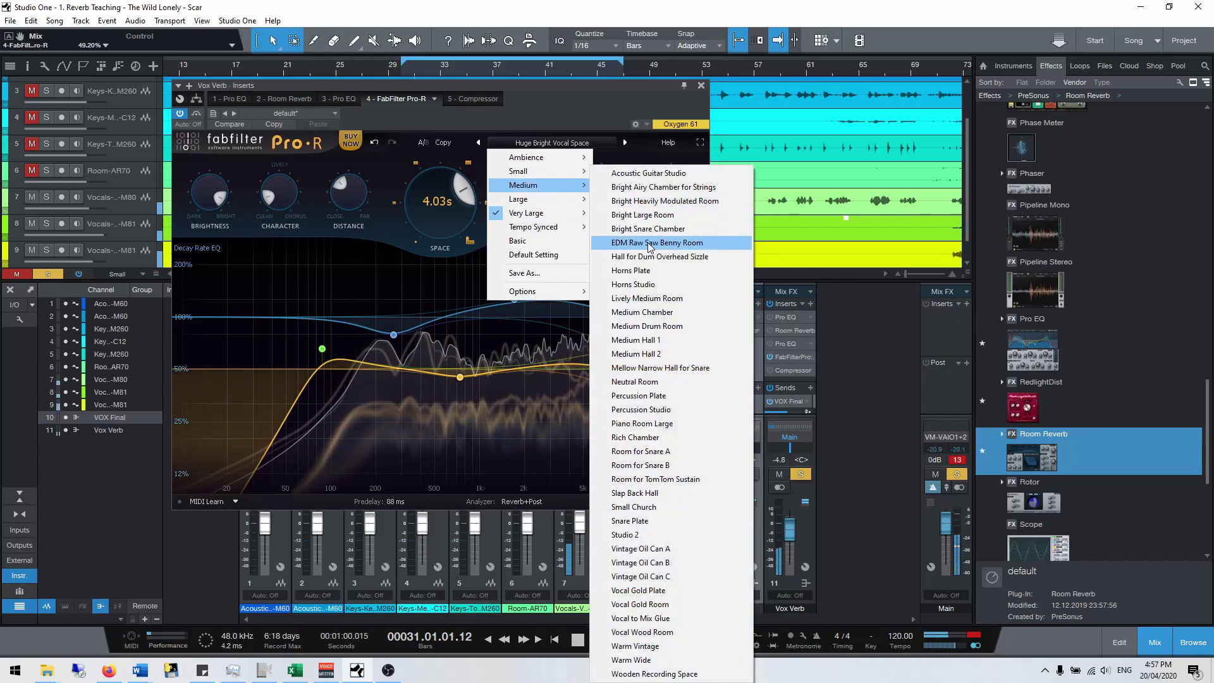
{"action": "left_click", "coordinate": [645, 297]}
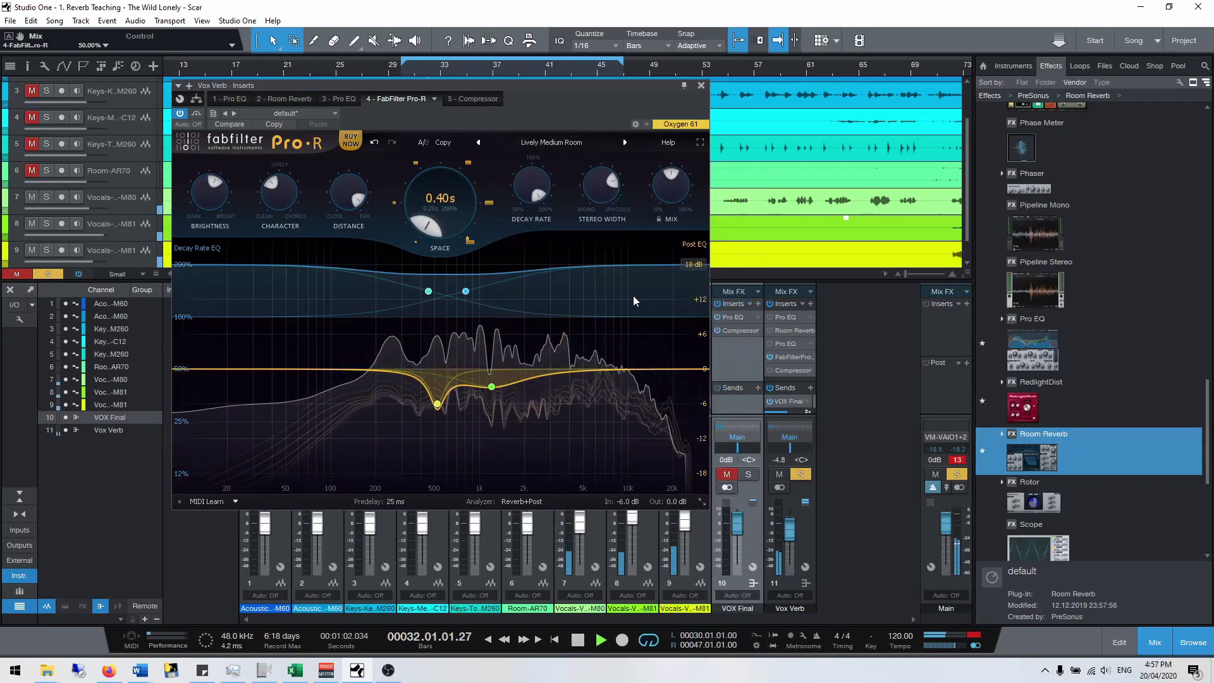
- Load the Gold Plate preset from the Large category in FabFilter Pro-R
{"action": "left_click", "coordinate": [565, 143]}
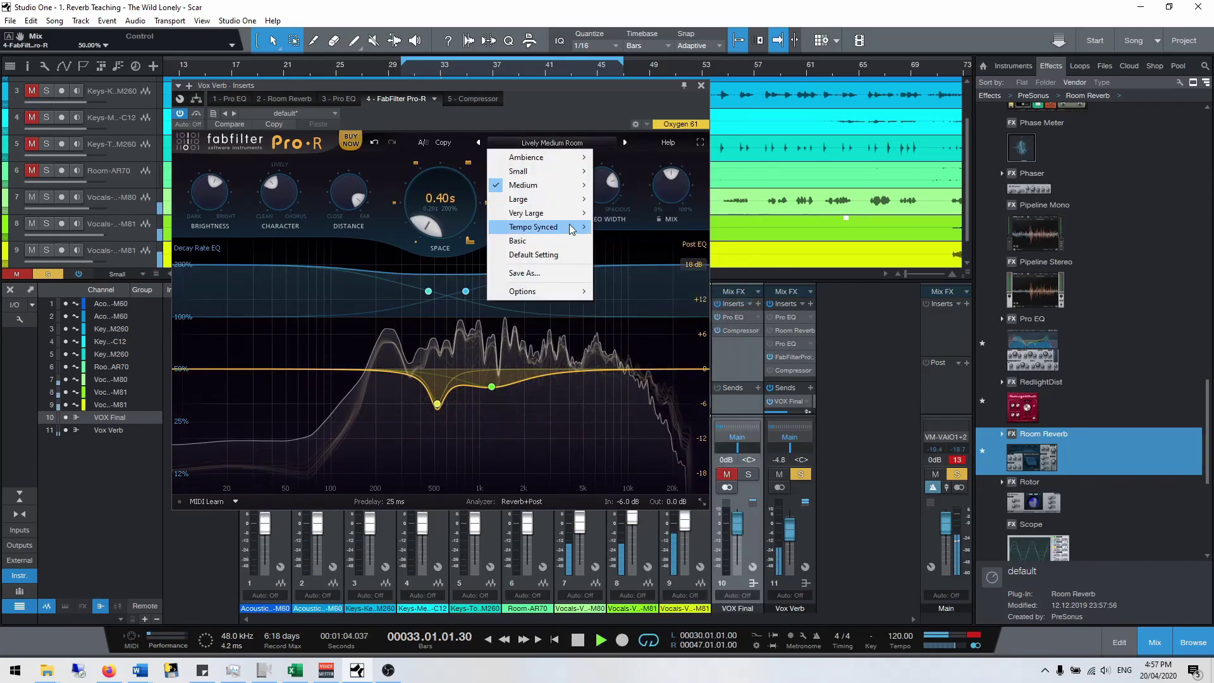
{"action": "mouse_move", "coordinate": [558, 215]}
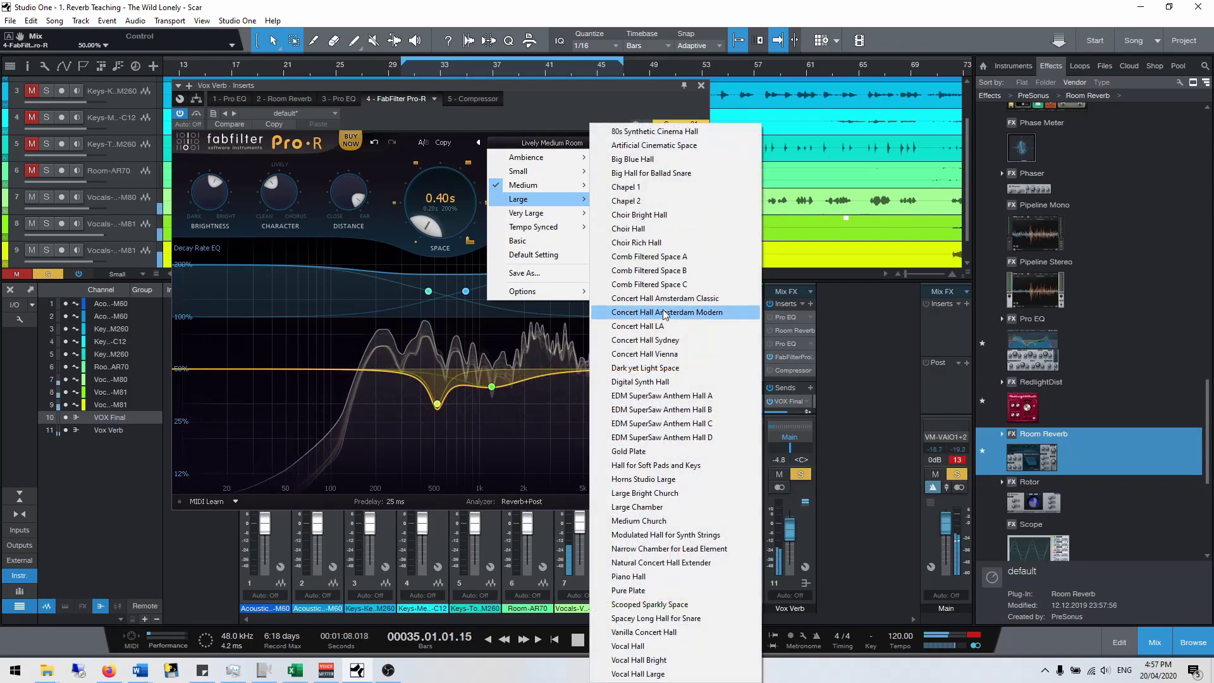
{"action": "left_click", "coordinate": [652, 451]}
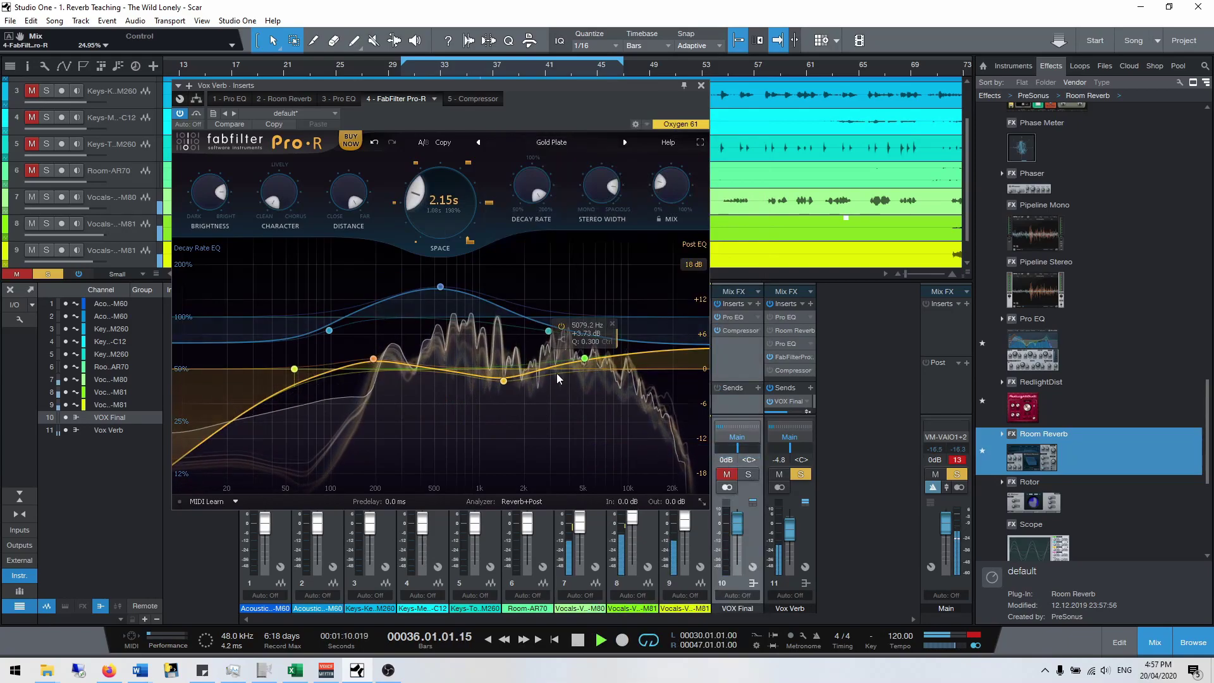
- Set the FabFilter Pro-R mix to 94.81%, stop playback, and close the plug-in window
{"action": "left_click_drag", "start_coordinate": [661, 190], "coordinate": [703, 211]}
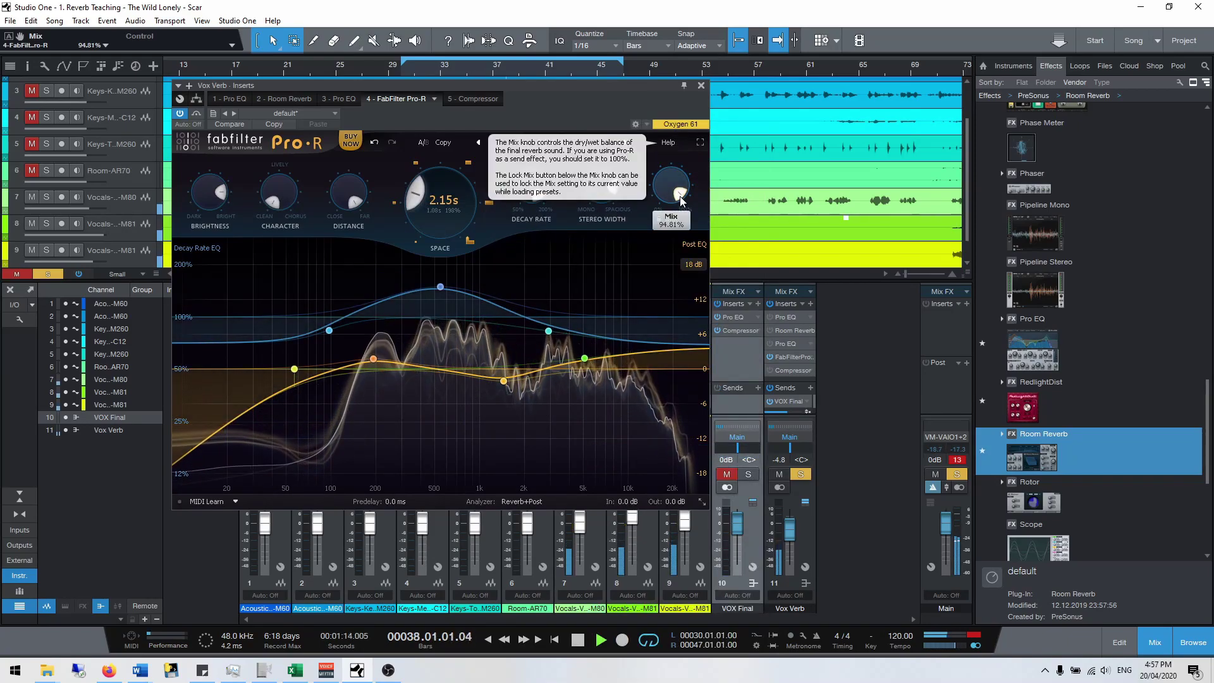
{"action": "key", "text": "space"}
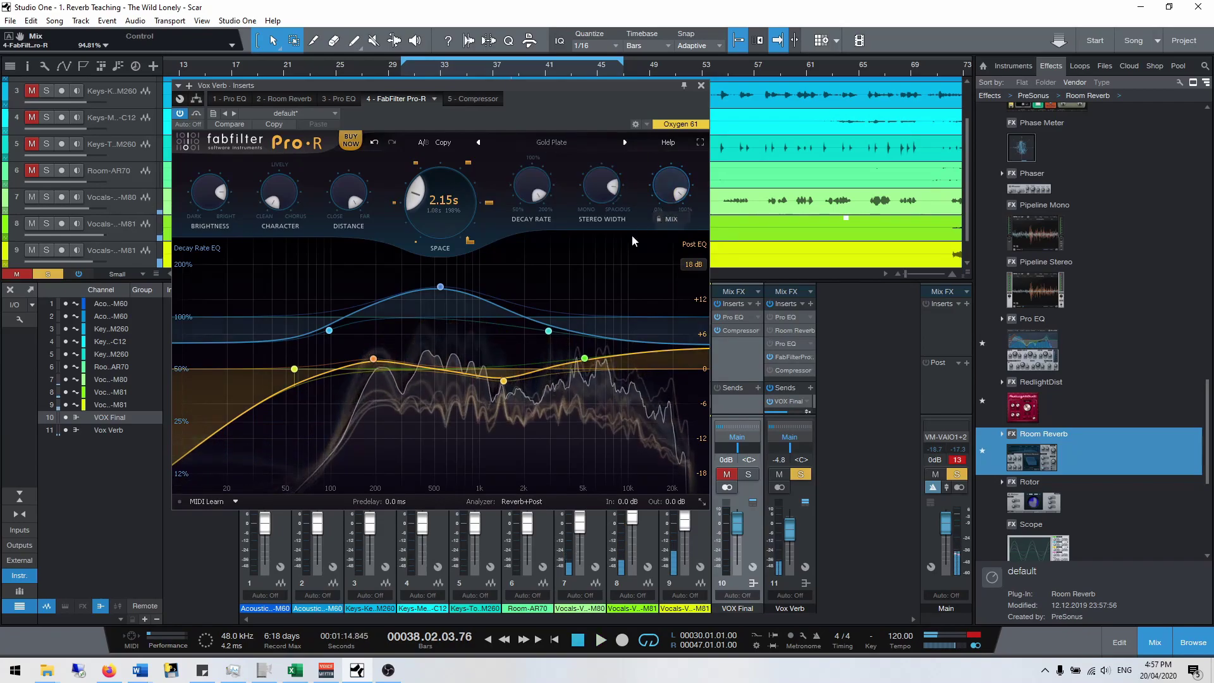
{"action": "left_click", "coordinate": [700, 85]}
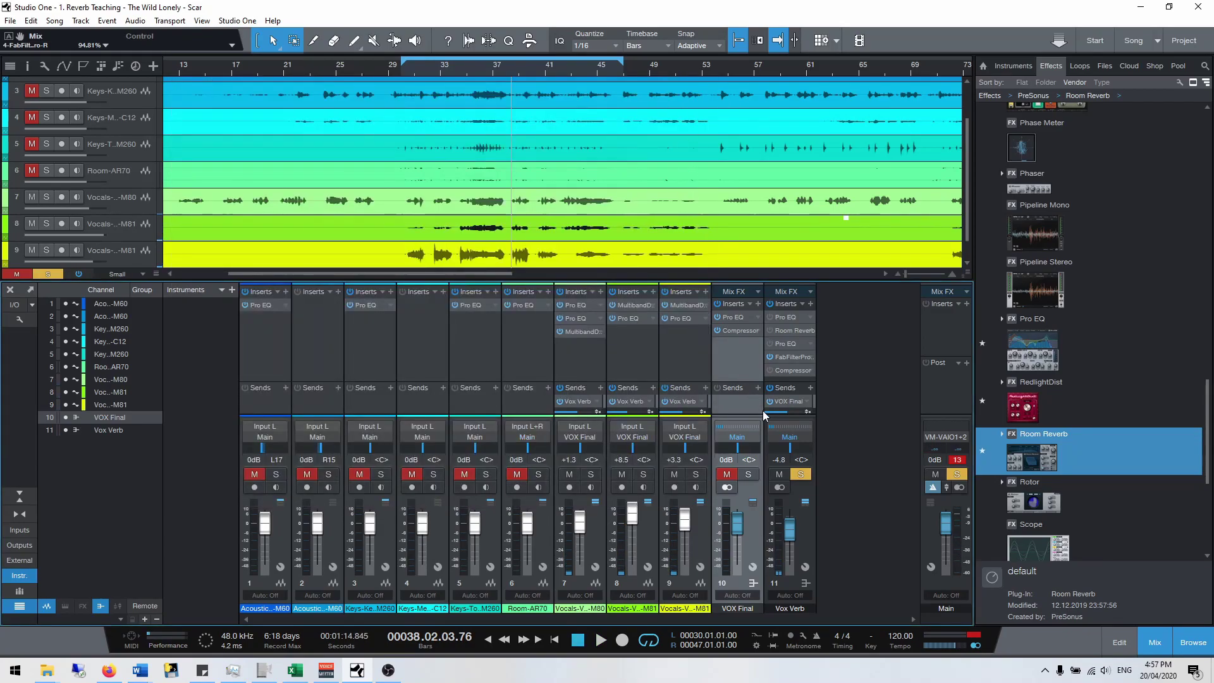